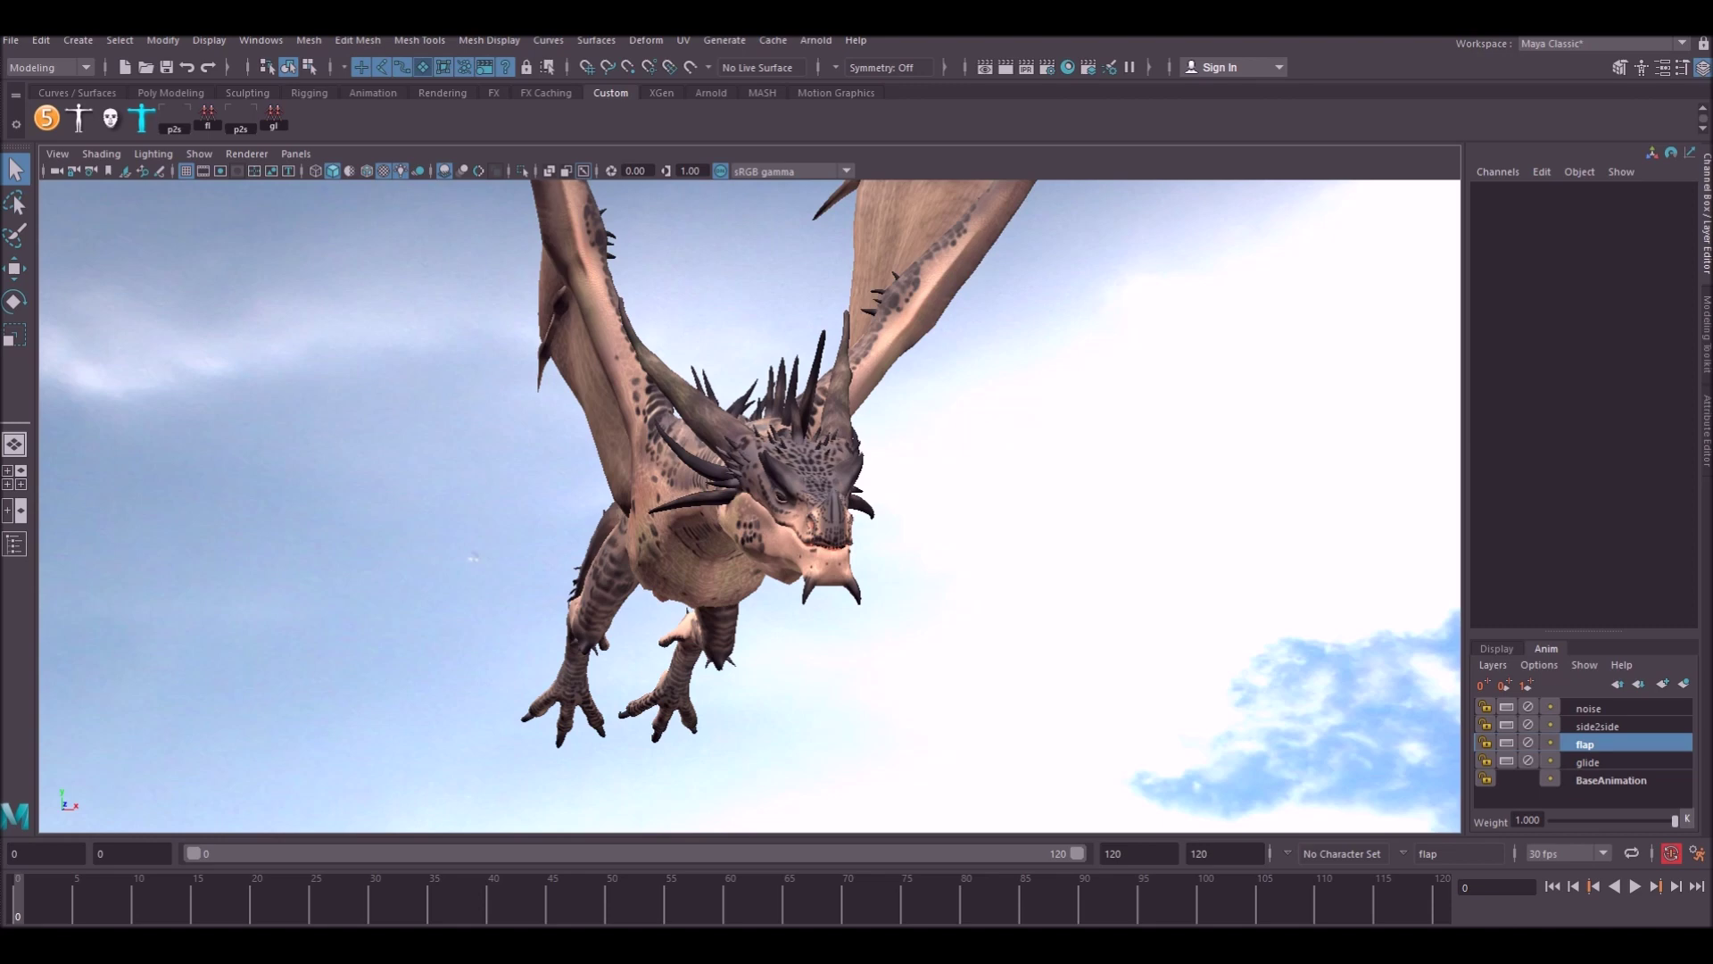
# Play back the dragon's flight animation and return the timeline to frame 0
pyautogui.click(1635, 886)
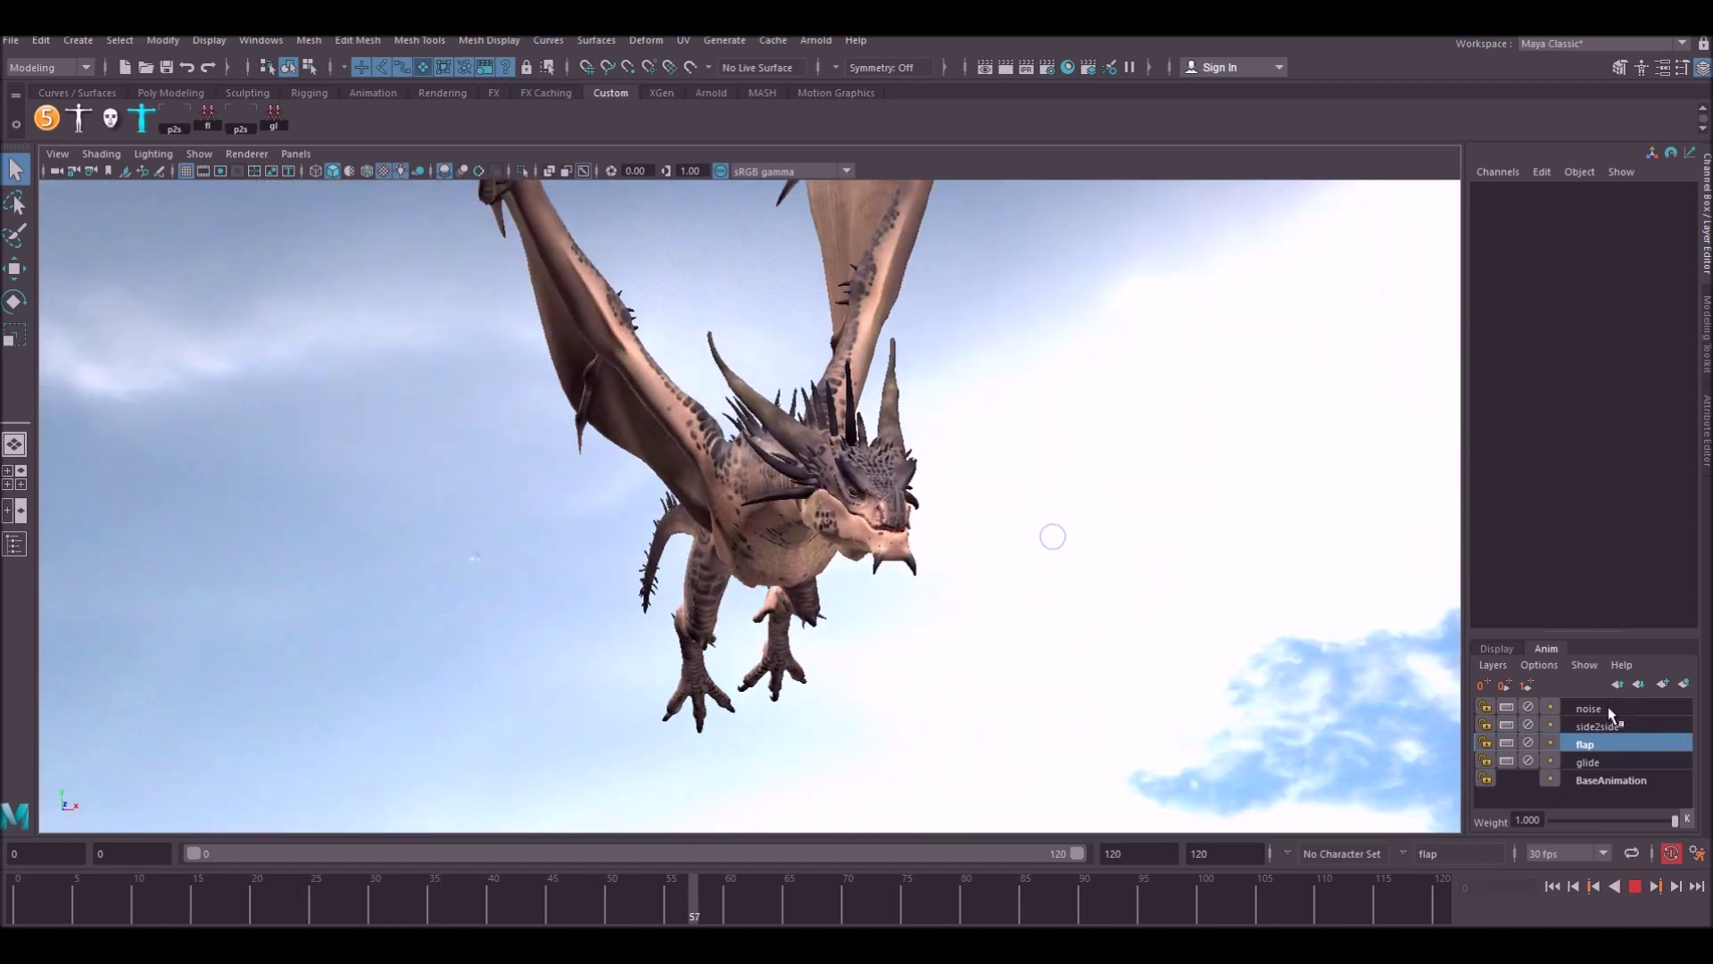
pyautogui.moveTo(376, 897); pyautogui.dragTo(18, 894)
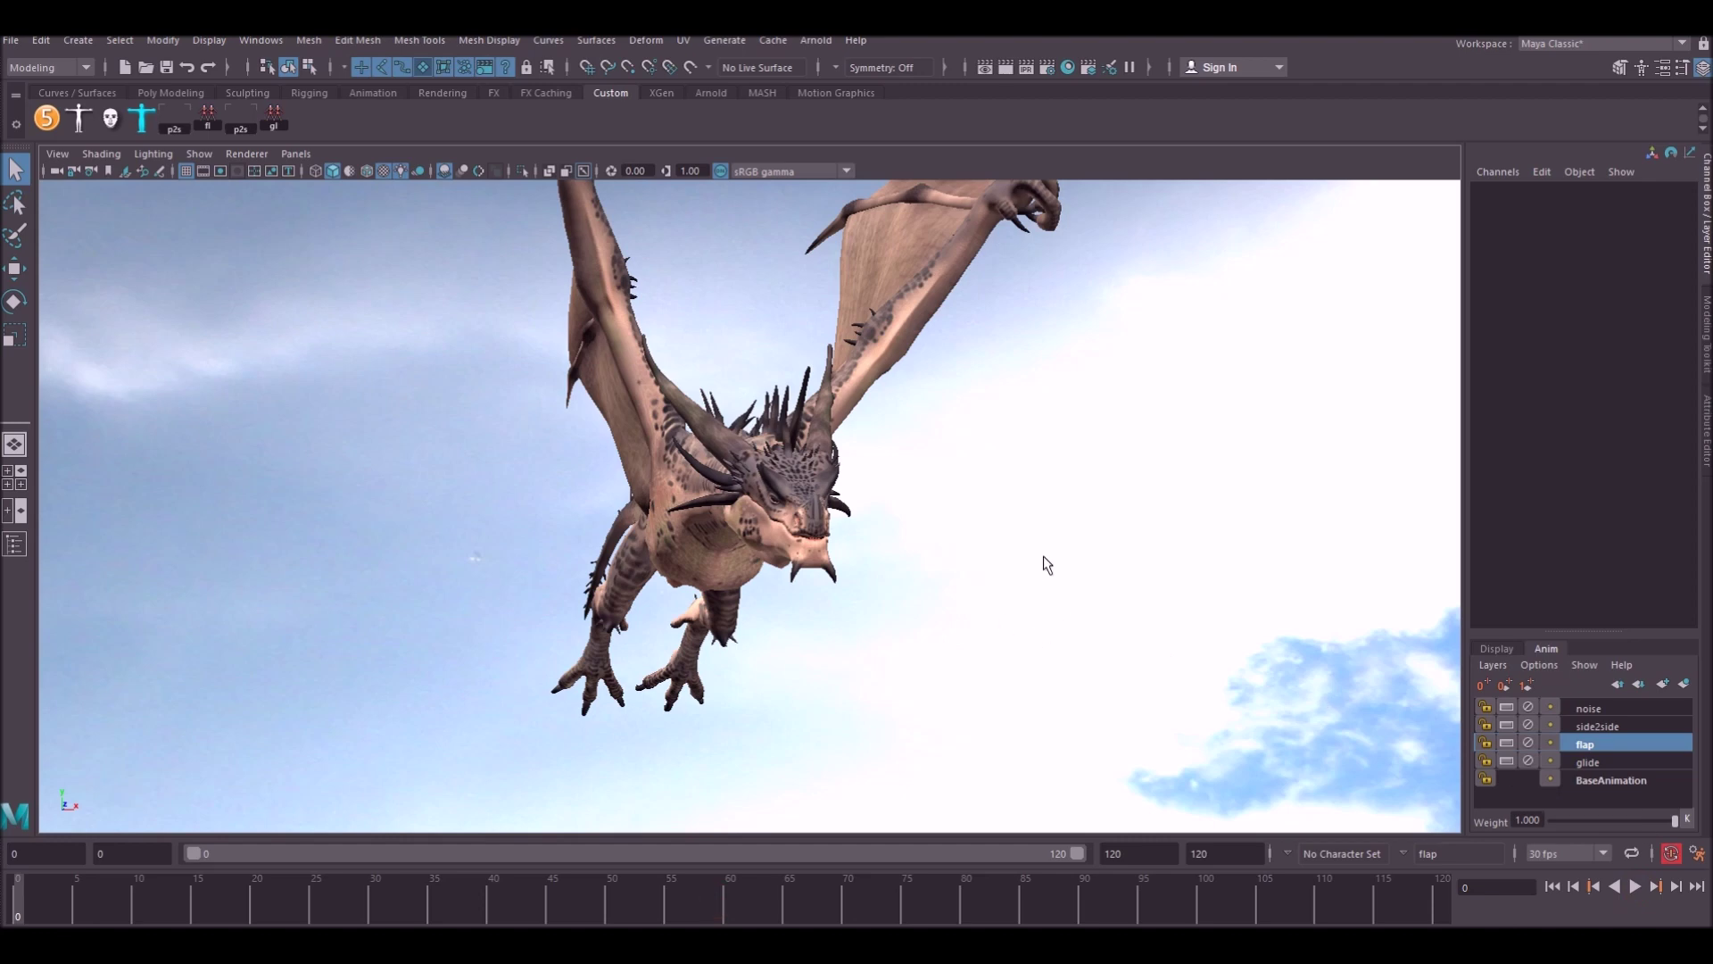
pyautogui.moveTo(963, 590)
pyautogui.keyDown('alt'); pyautogui.mouseDown(button='right')
pyautogui.moveTo(1017, 590)
pyautogui.moveTo(985, 591)
pyautogui.mouseUp(button='right'); pyautogui.keyUp('alt')
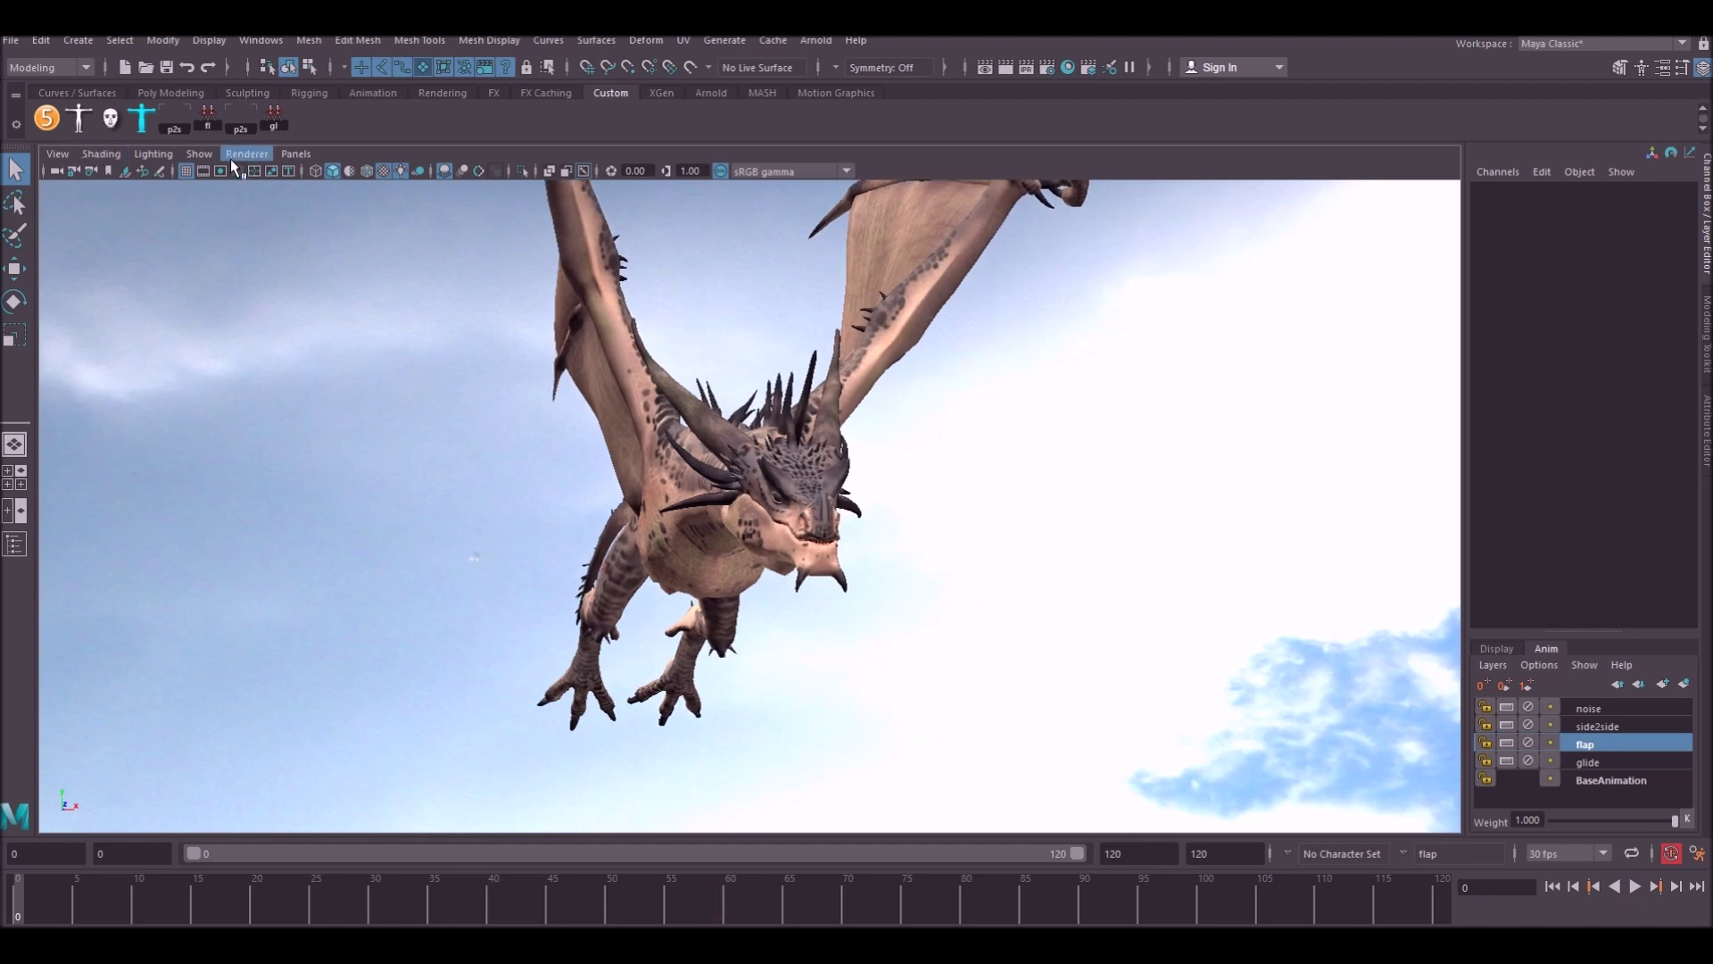
pyautogui.click(1637, 883)
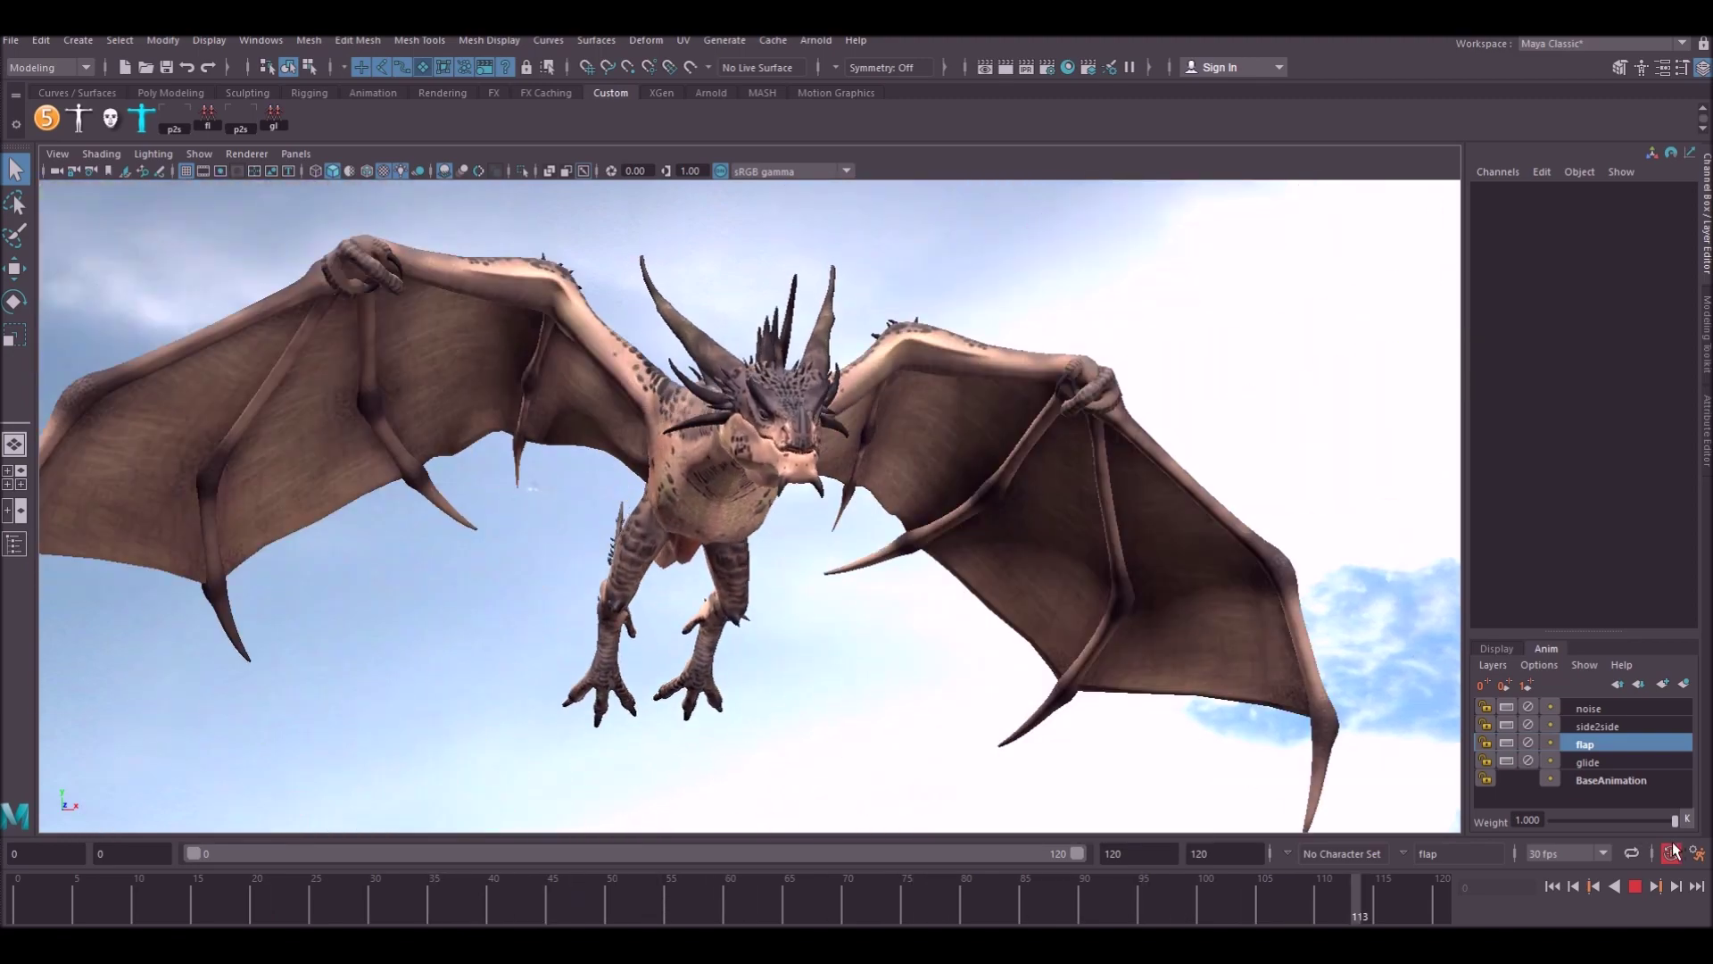
pyautogui.click(1631, 885)
pyautogui.moveTo(645, 895); pyautogui.dragTo(13, 879)
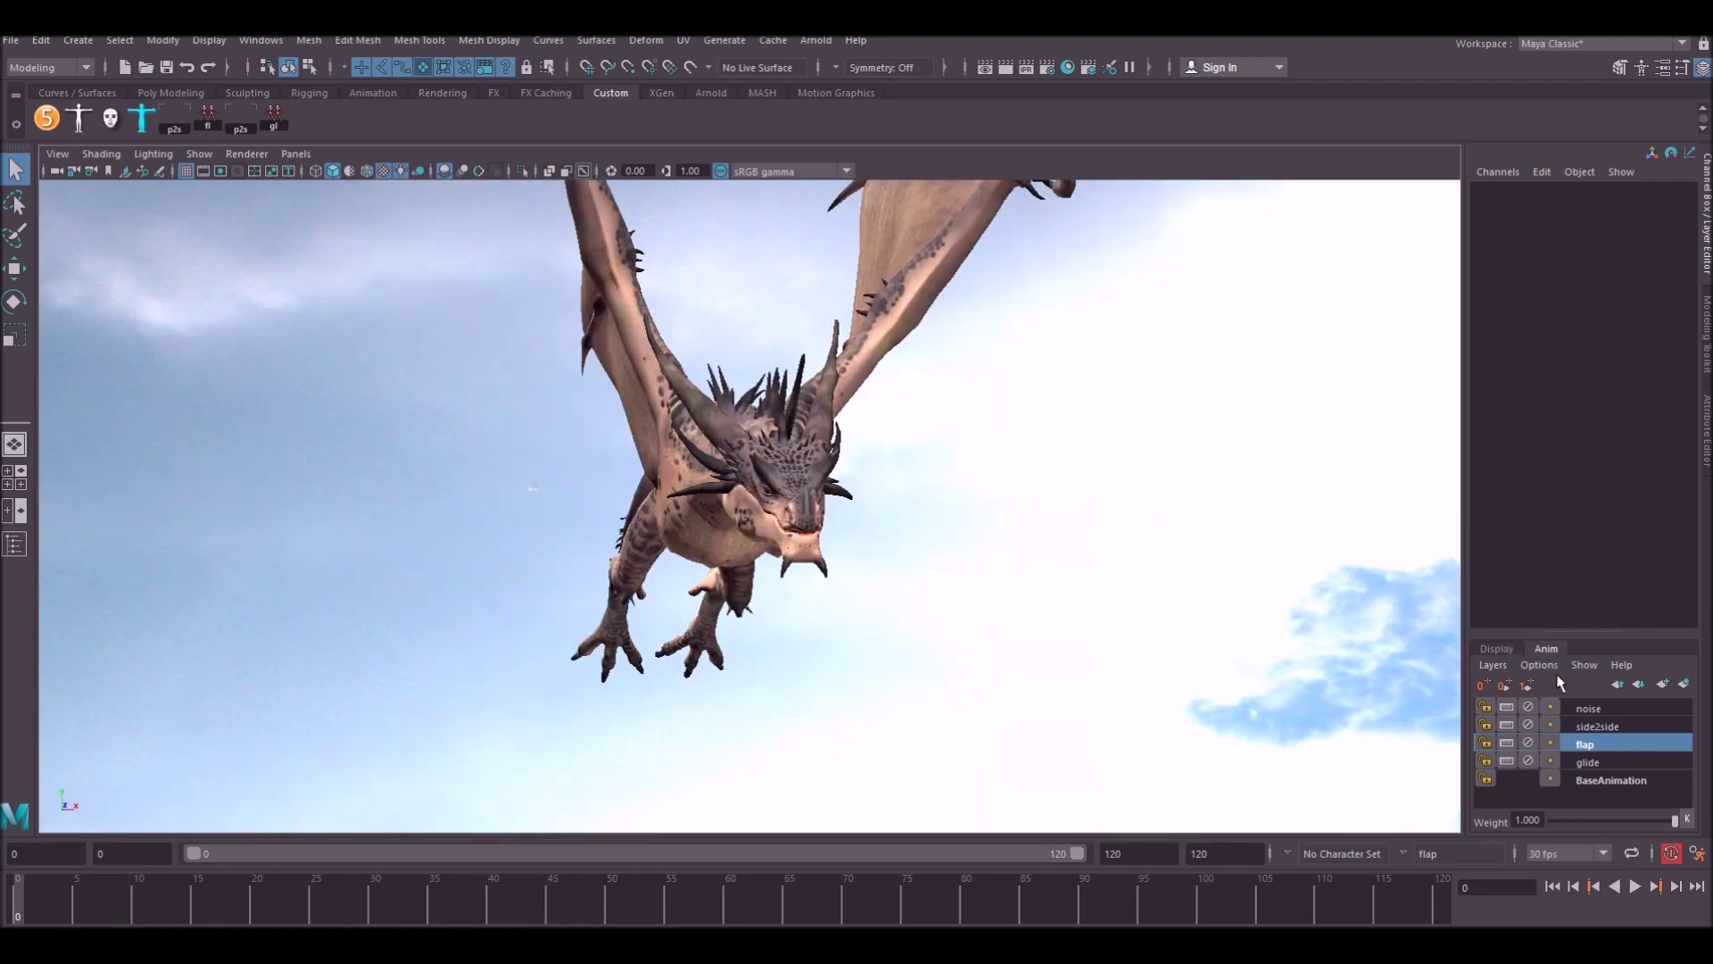
# Show NURBS curves in the viewport and duplicate the flap animation layer
pyautogui.click(199, 153)
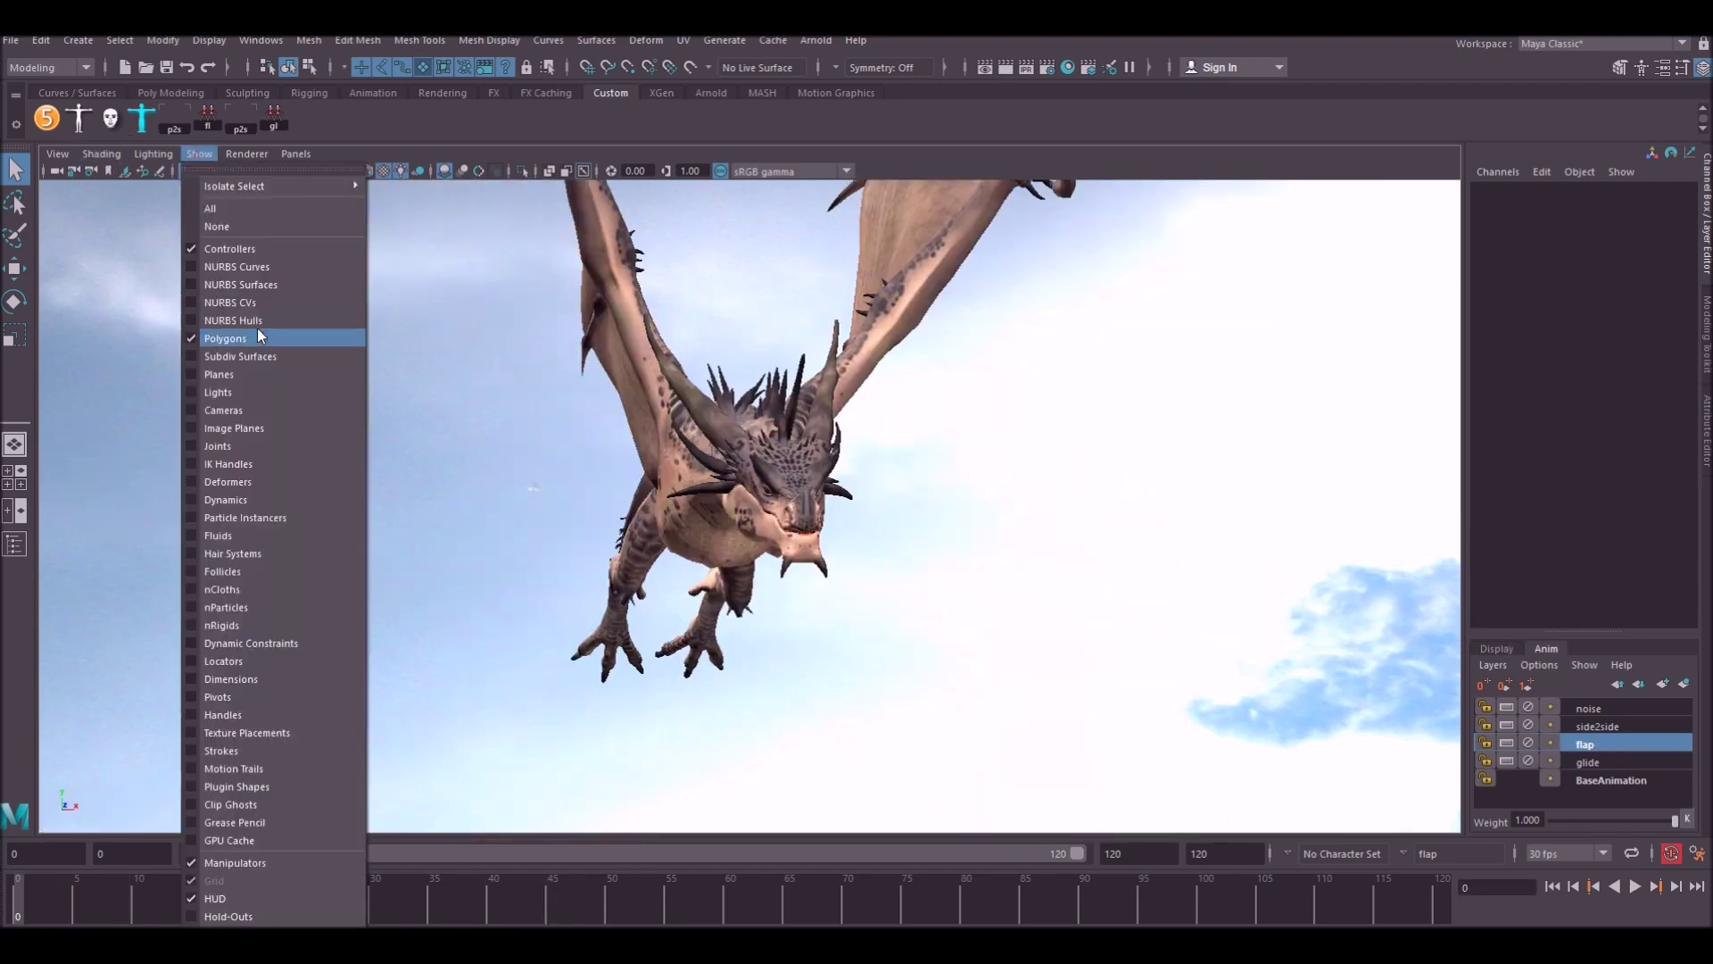
pyautogui.click(282, 267)
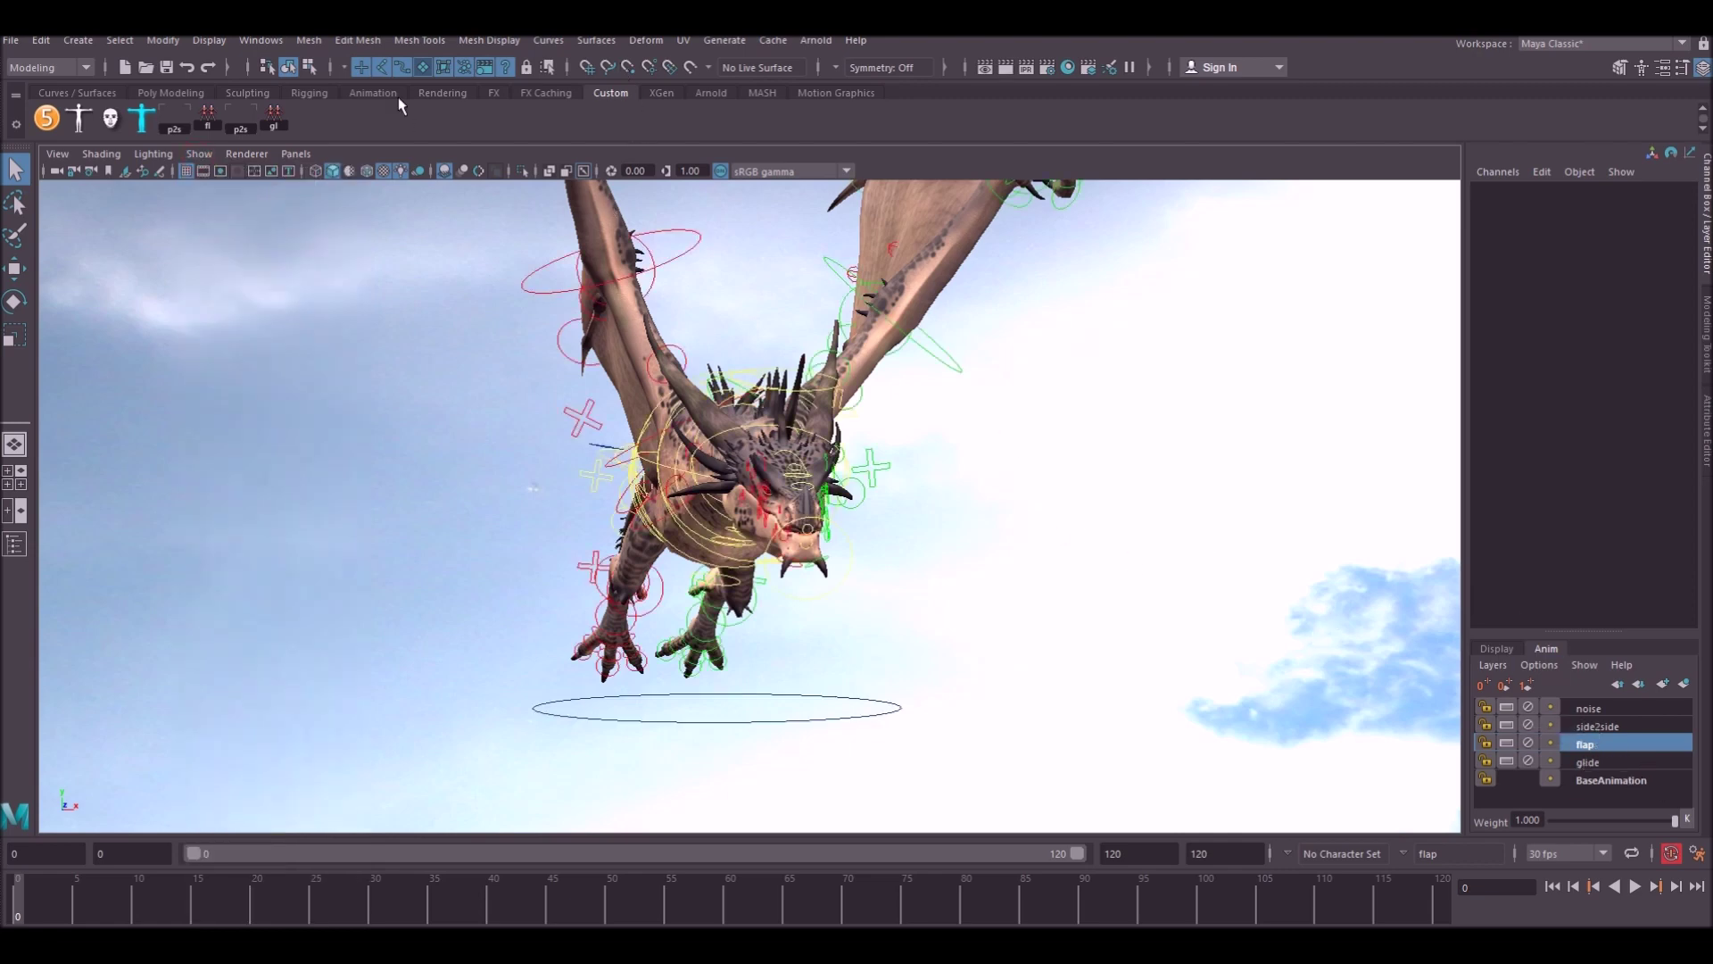
pyautogui.rightClick(1601, 750)
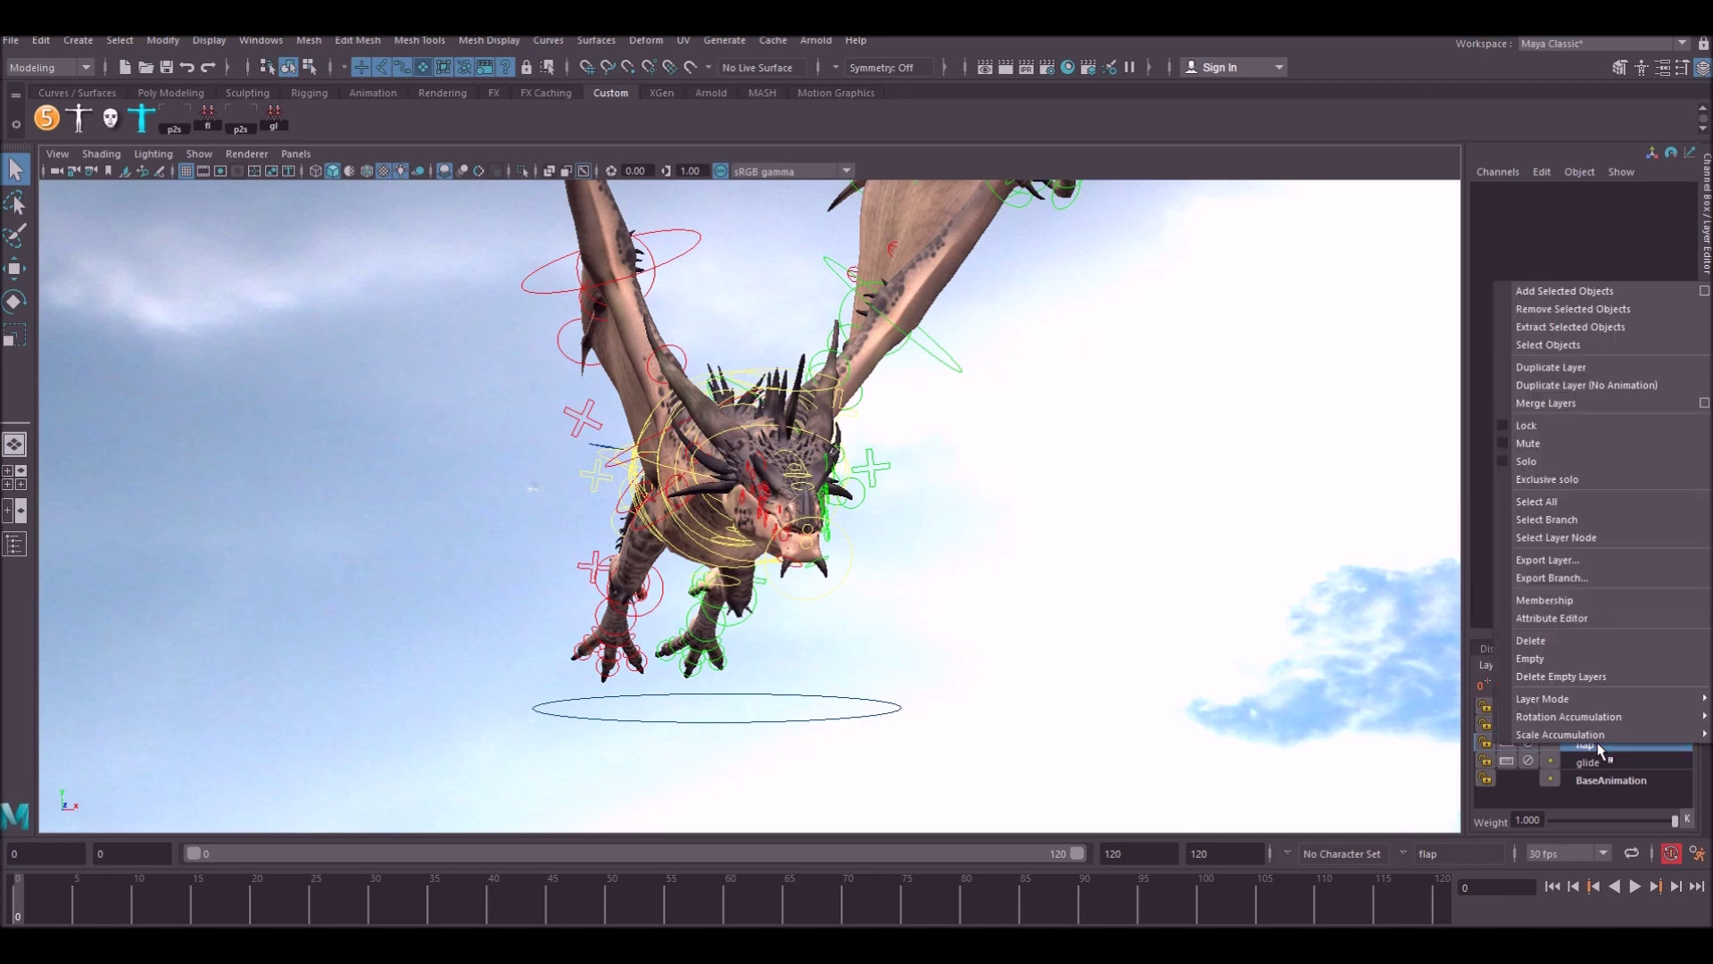
pyautogui.click(1603, 366)
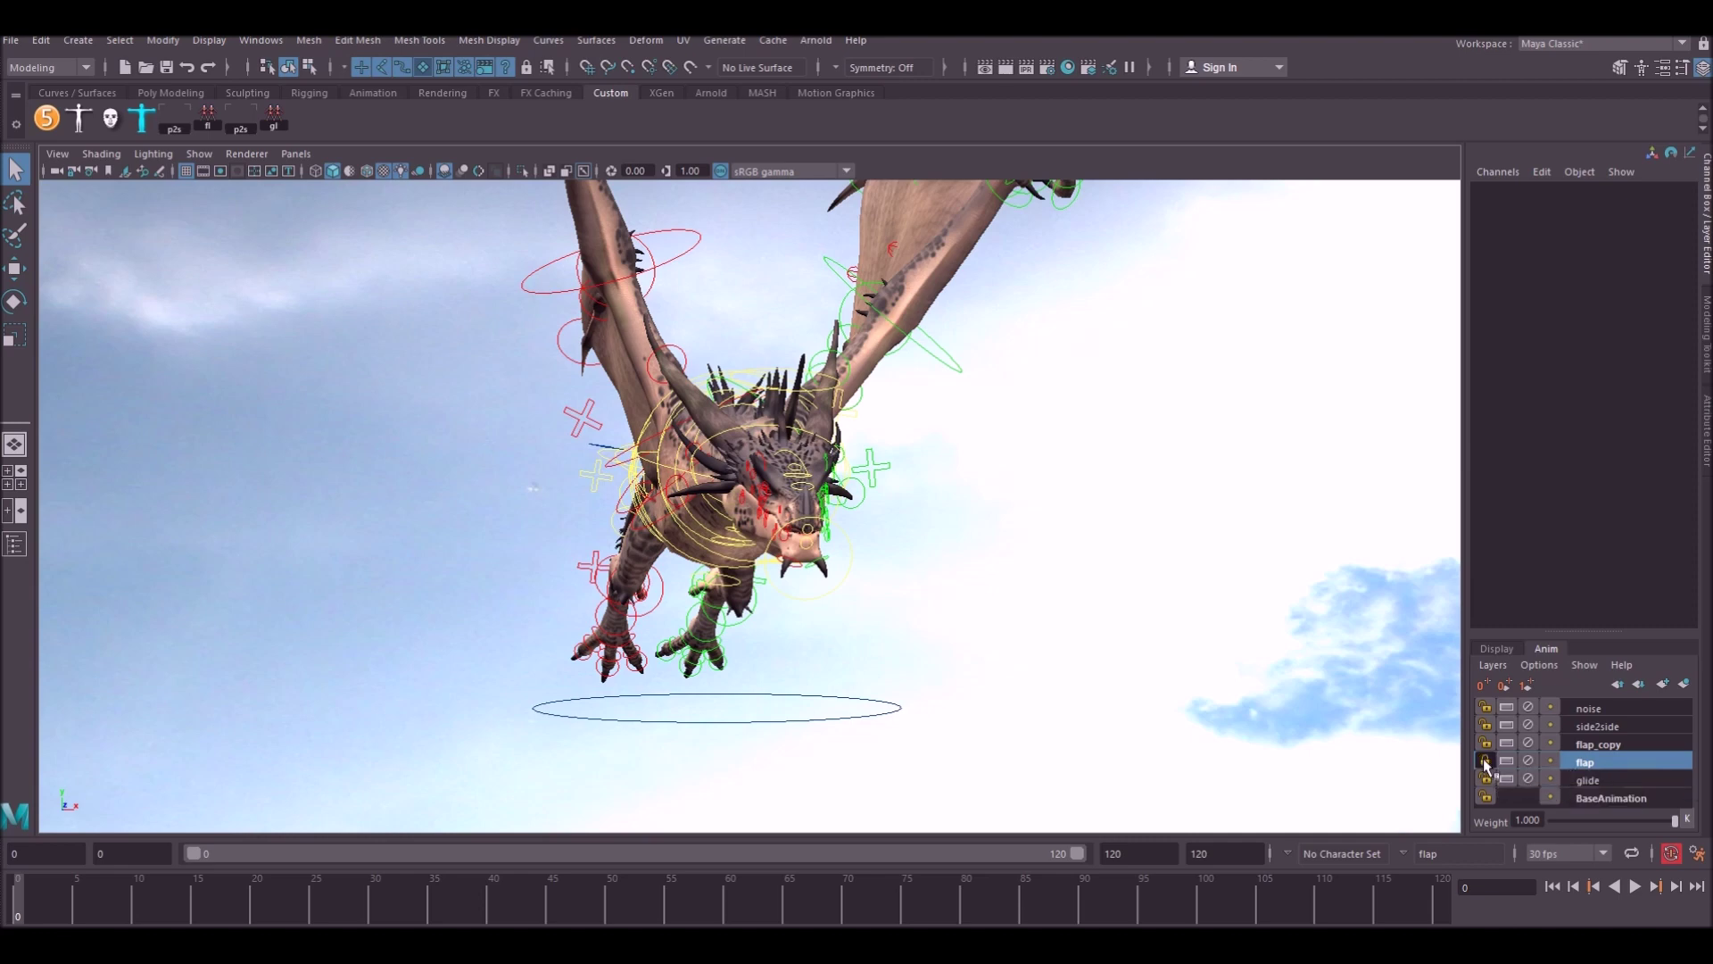
# Lock the original flap layer and, with its copy active, select all of the dragon's rig controls without picking the mesh
pyautogui.click(1483, 761)
pyautogui.click(1612, 743)
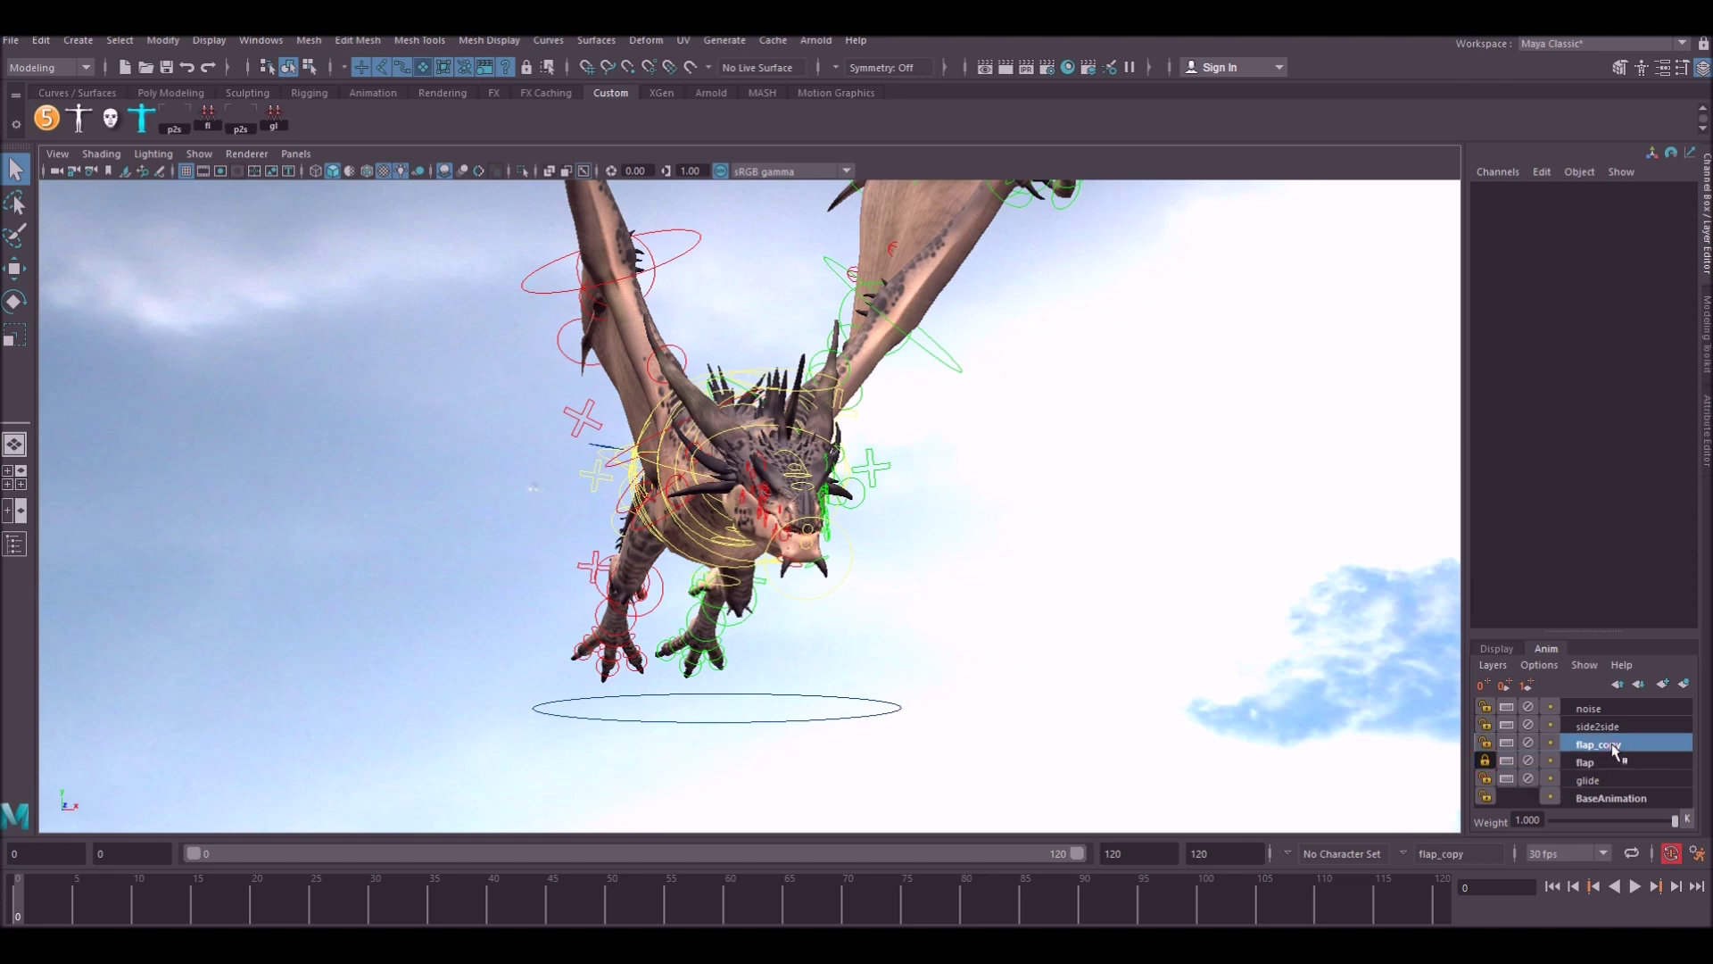
pyautogui.keyDown('alt'); pyautogui.moveTo(1043, 492); pyautogui.dragTo(972, 459, button='right'); pyautogui.keyUp('alt')
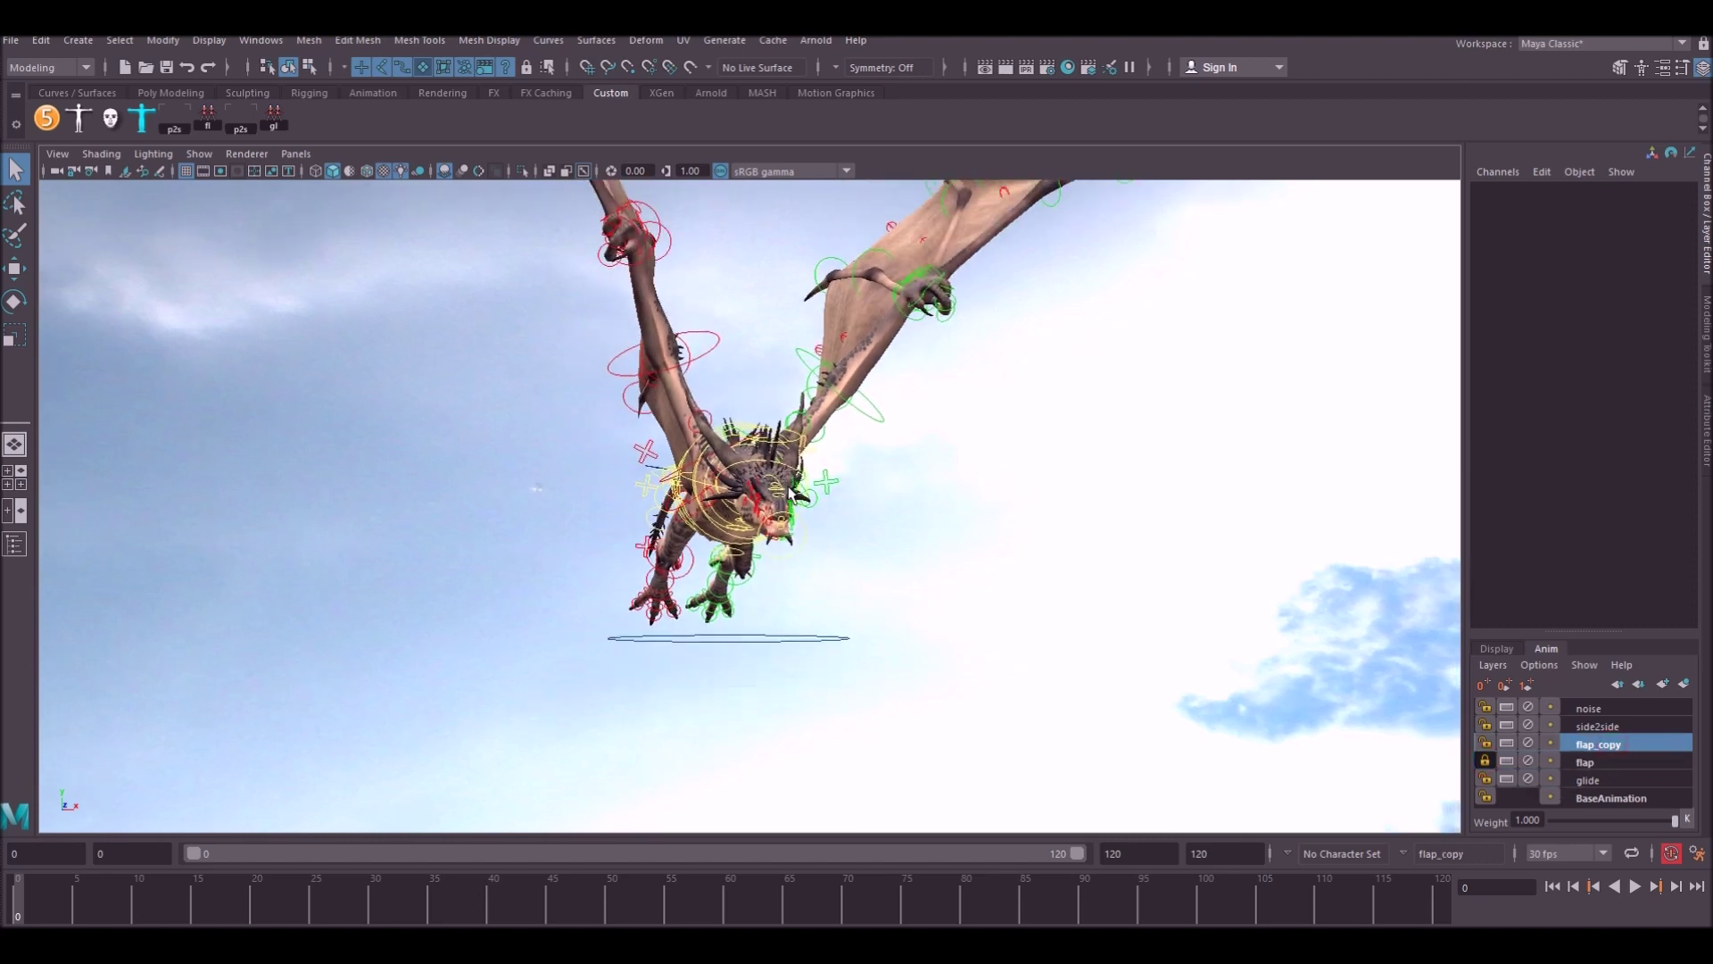
pyautogui.keyDown('alt'); pyautogui.moveTo(980, 450); pyautogui.dragTo(950, 494, button='middle'); pyautogui.keyUp('alt')
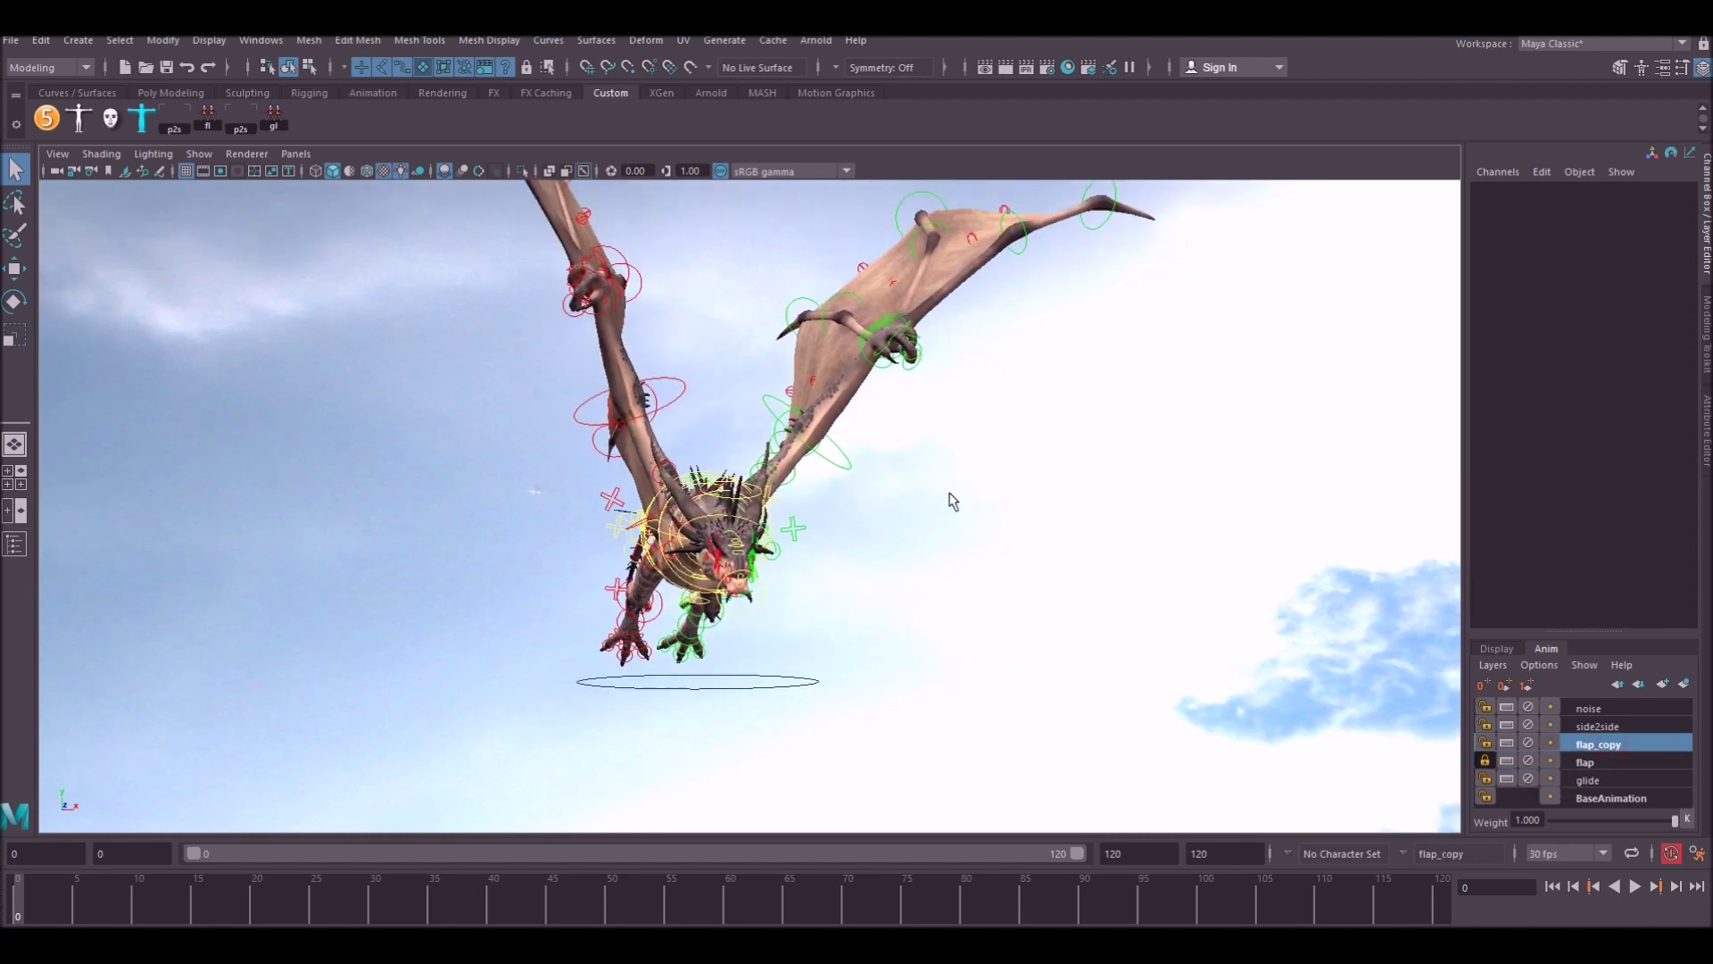
pyautogui.click(425, 67)
pyautogui.keyDown('alt'); pyautogui.moveTo(992, 452); pyautogui.dragTo(952, 489, button='middle'); pyautogui.keyUp('alt')
pyautogui.keyDown('alt'); pyautogui.moveTo(952, 489); pyautogui.dragTo(856, 473, button='right'); pyautogui.keyUp('alt')
pyautogui.moveTo(1080, 201); pyautogui.dragTo(495, 772)
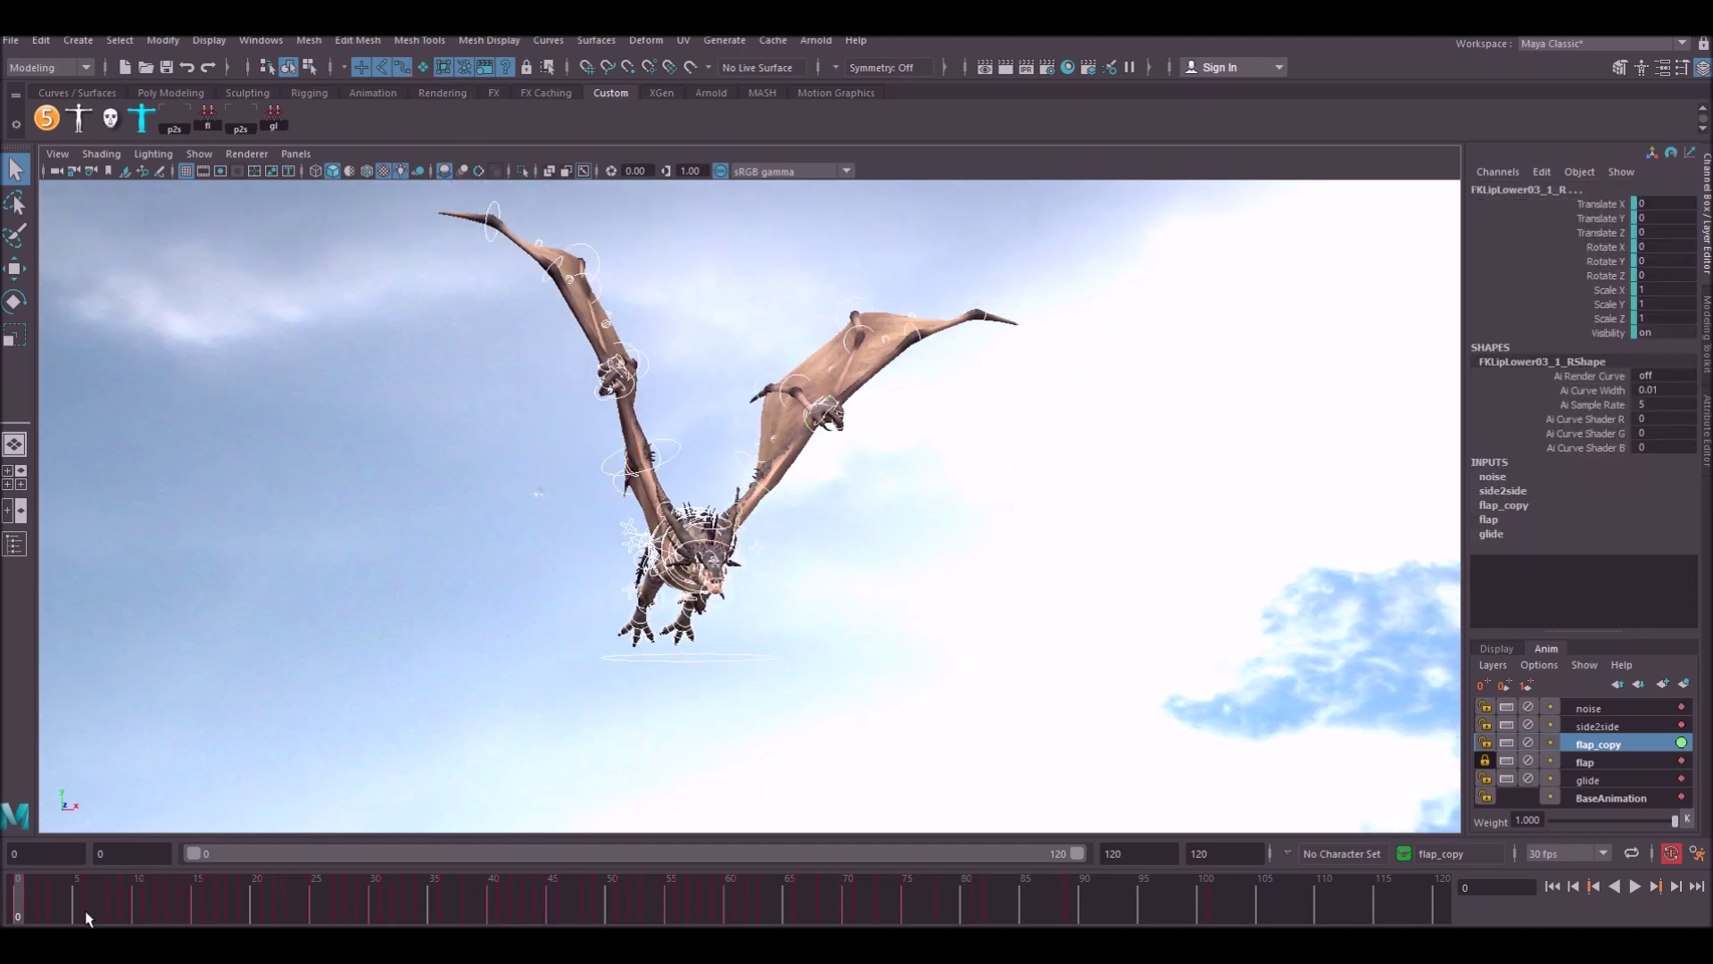
# Scale all keys of the copied flap layer in the Graph Editor with a time scale of 0.5 and pivot 0
pyautogui.click(148, 940)
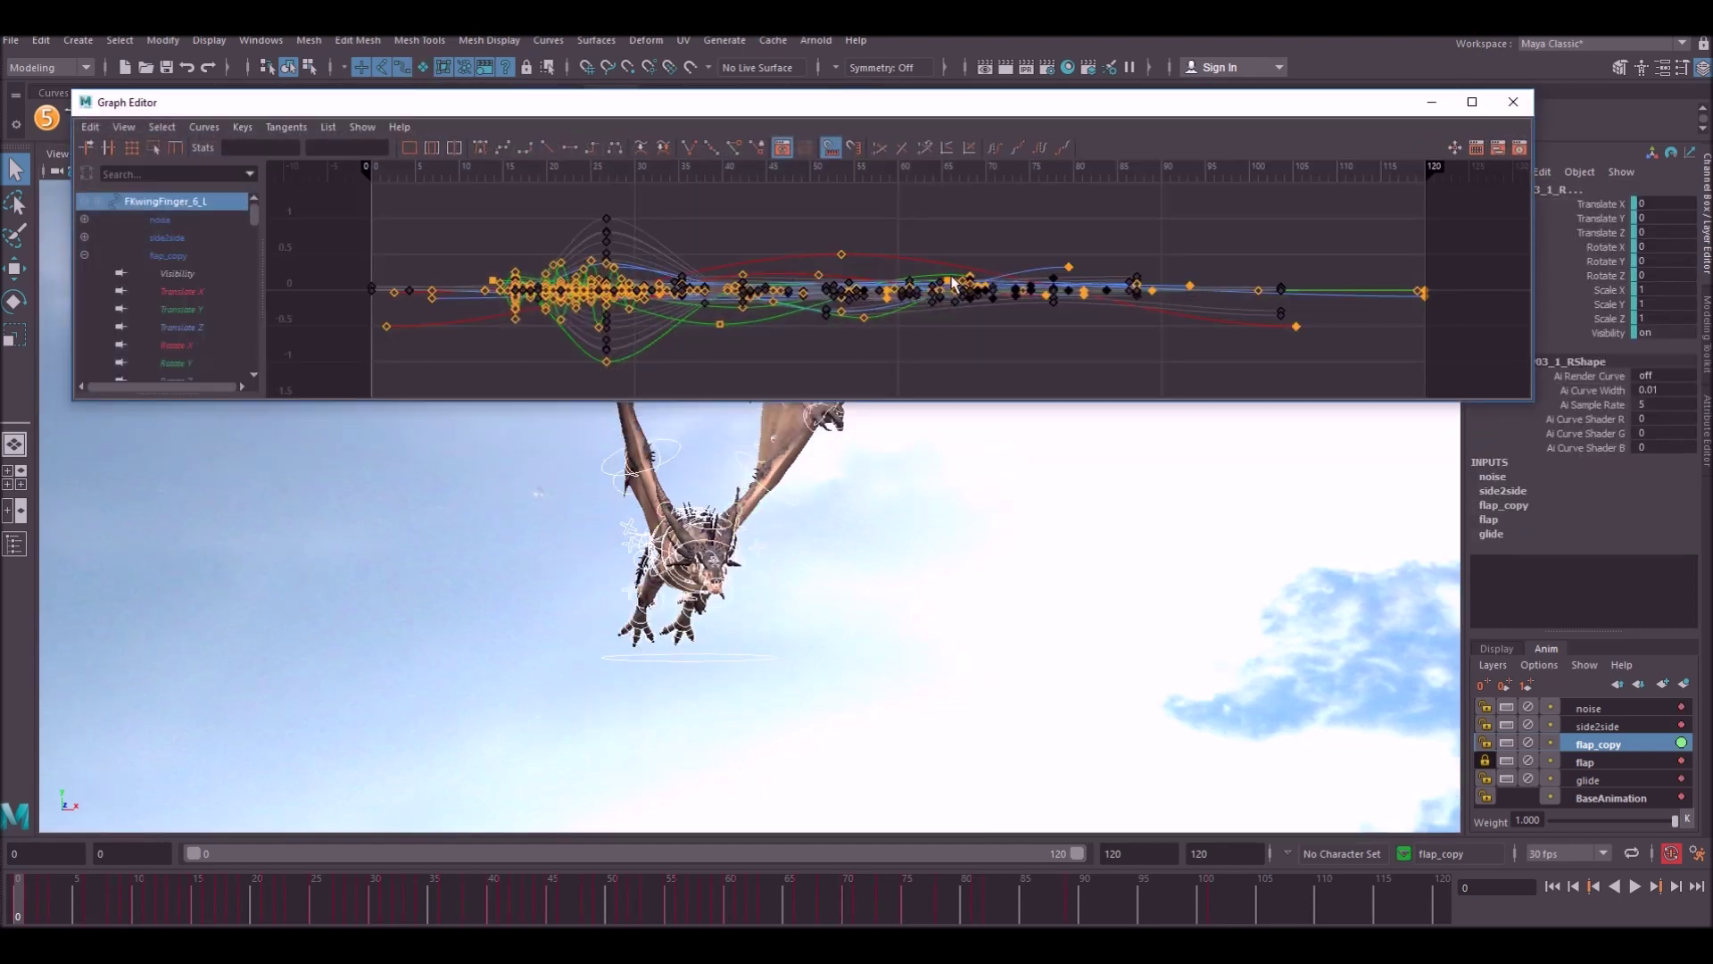
pyautogui.scroll(-5, 953, 284)
pyautogui.moveTo(1197, 346); pyautogui.dragTo(692, 256)
pyautogui.press('f')
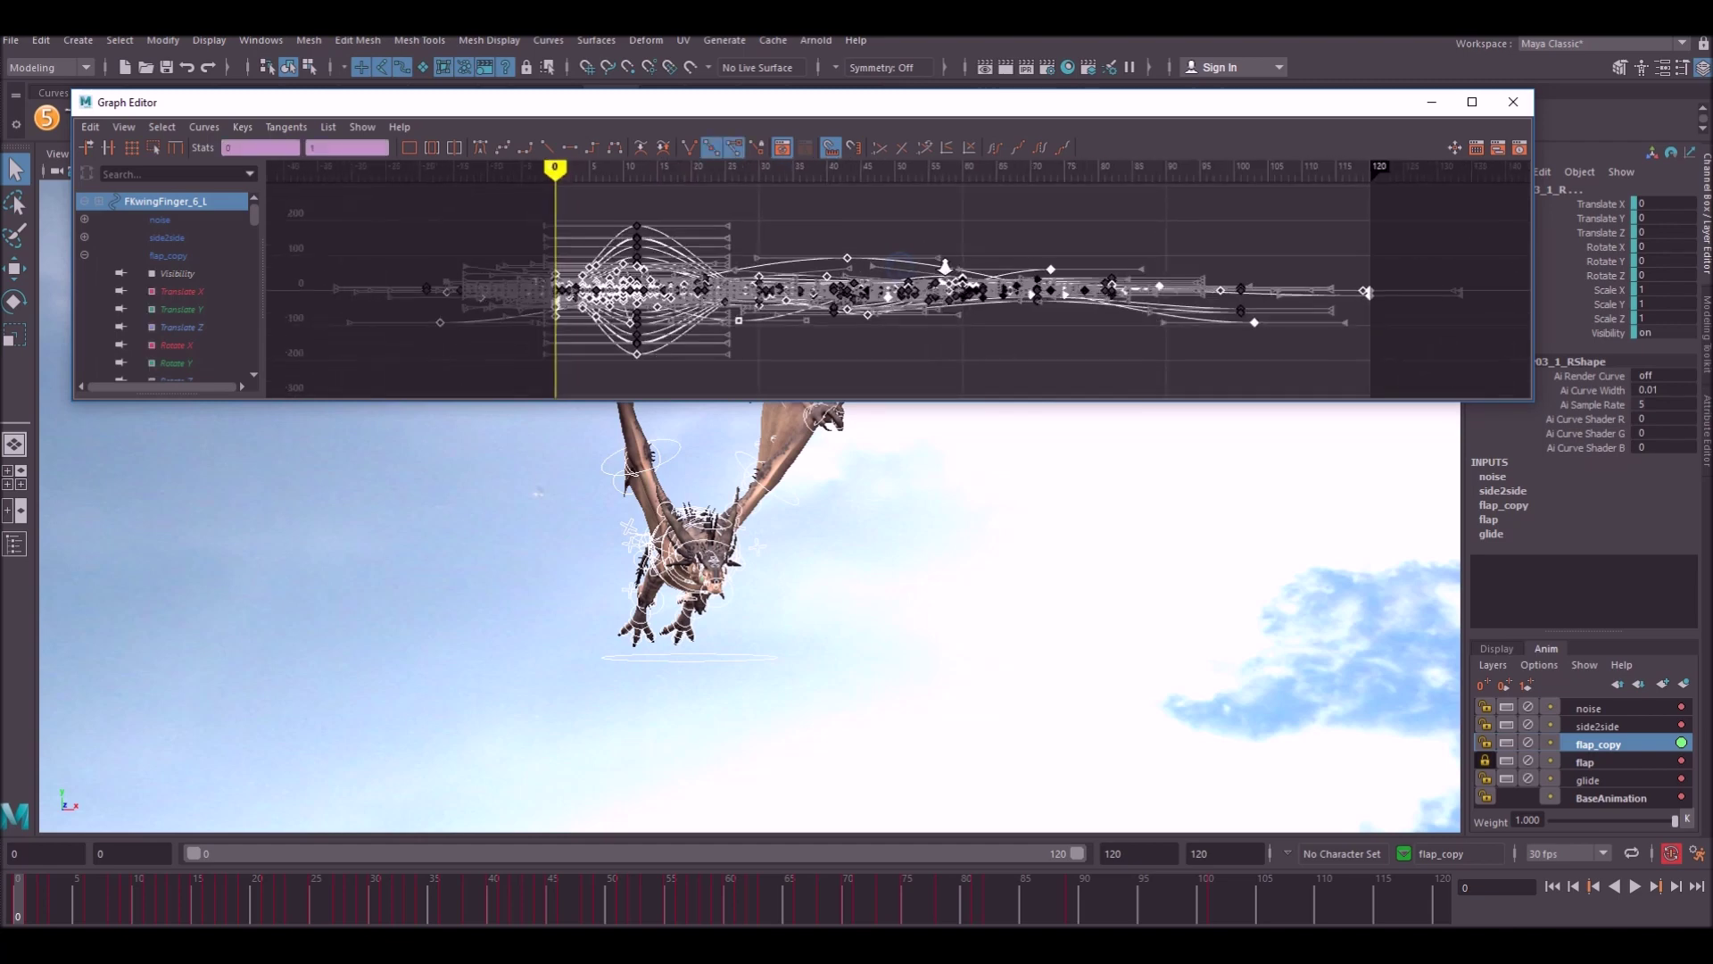
pyautogui.press('r')
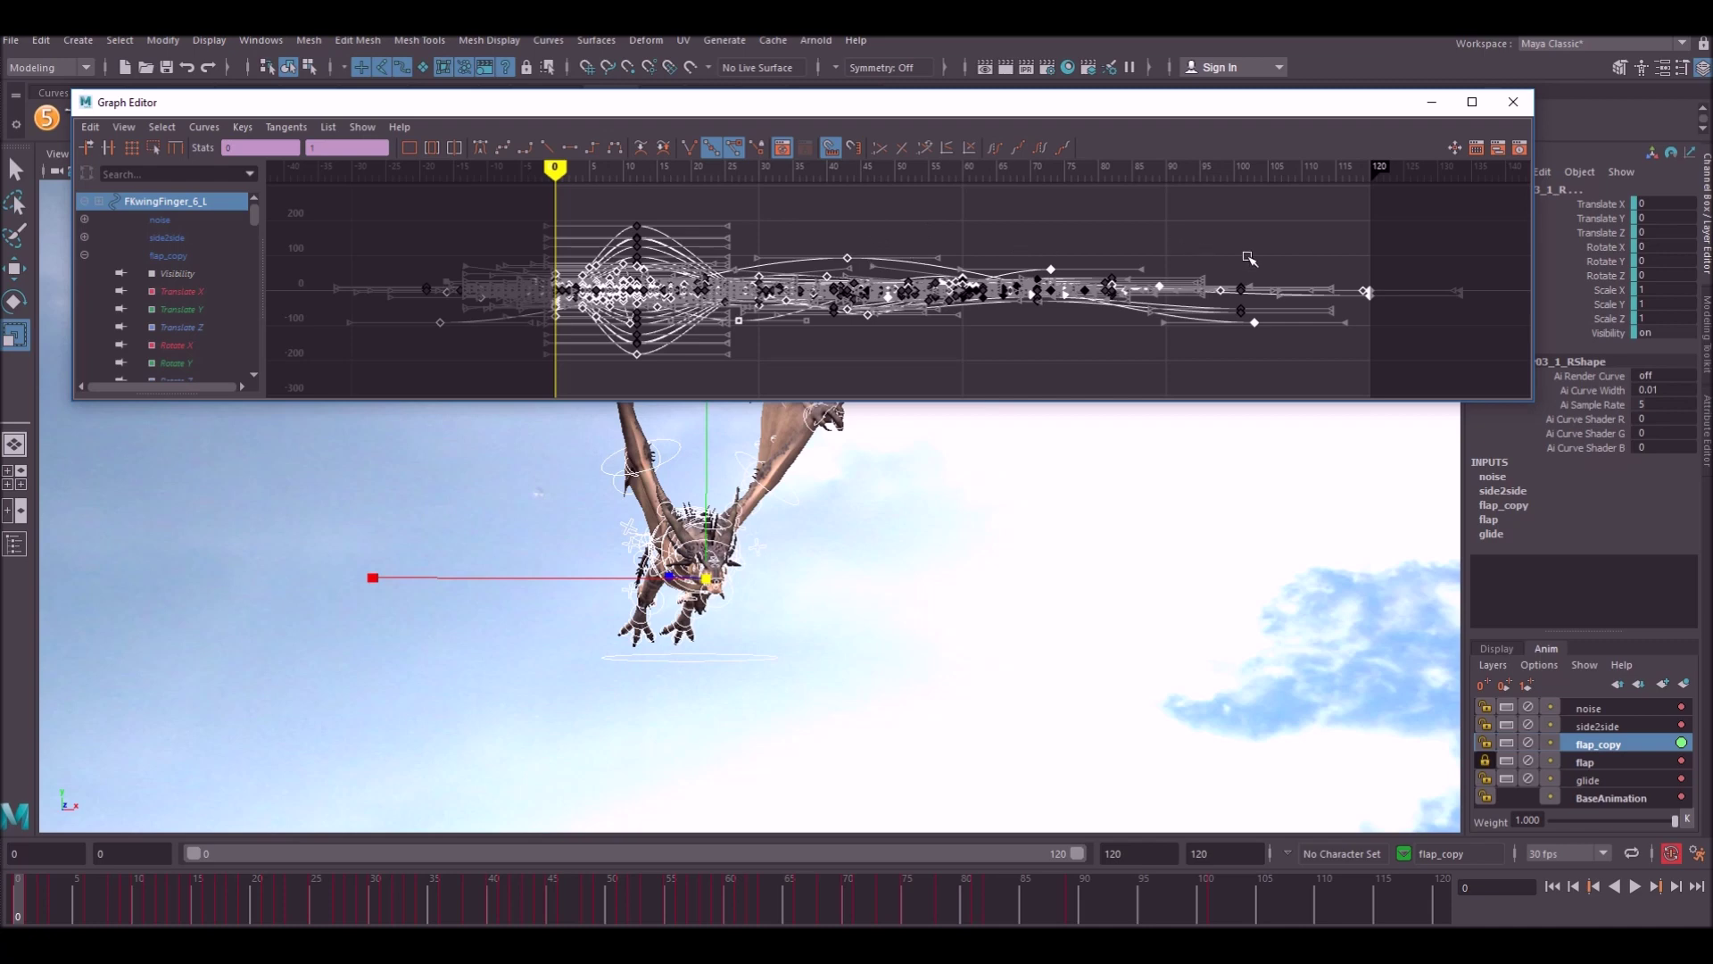
pyautogui.click(91, 126)
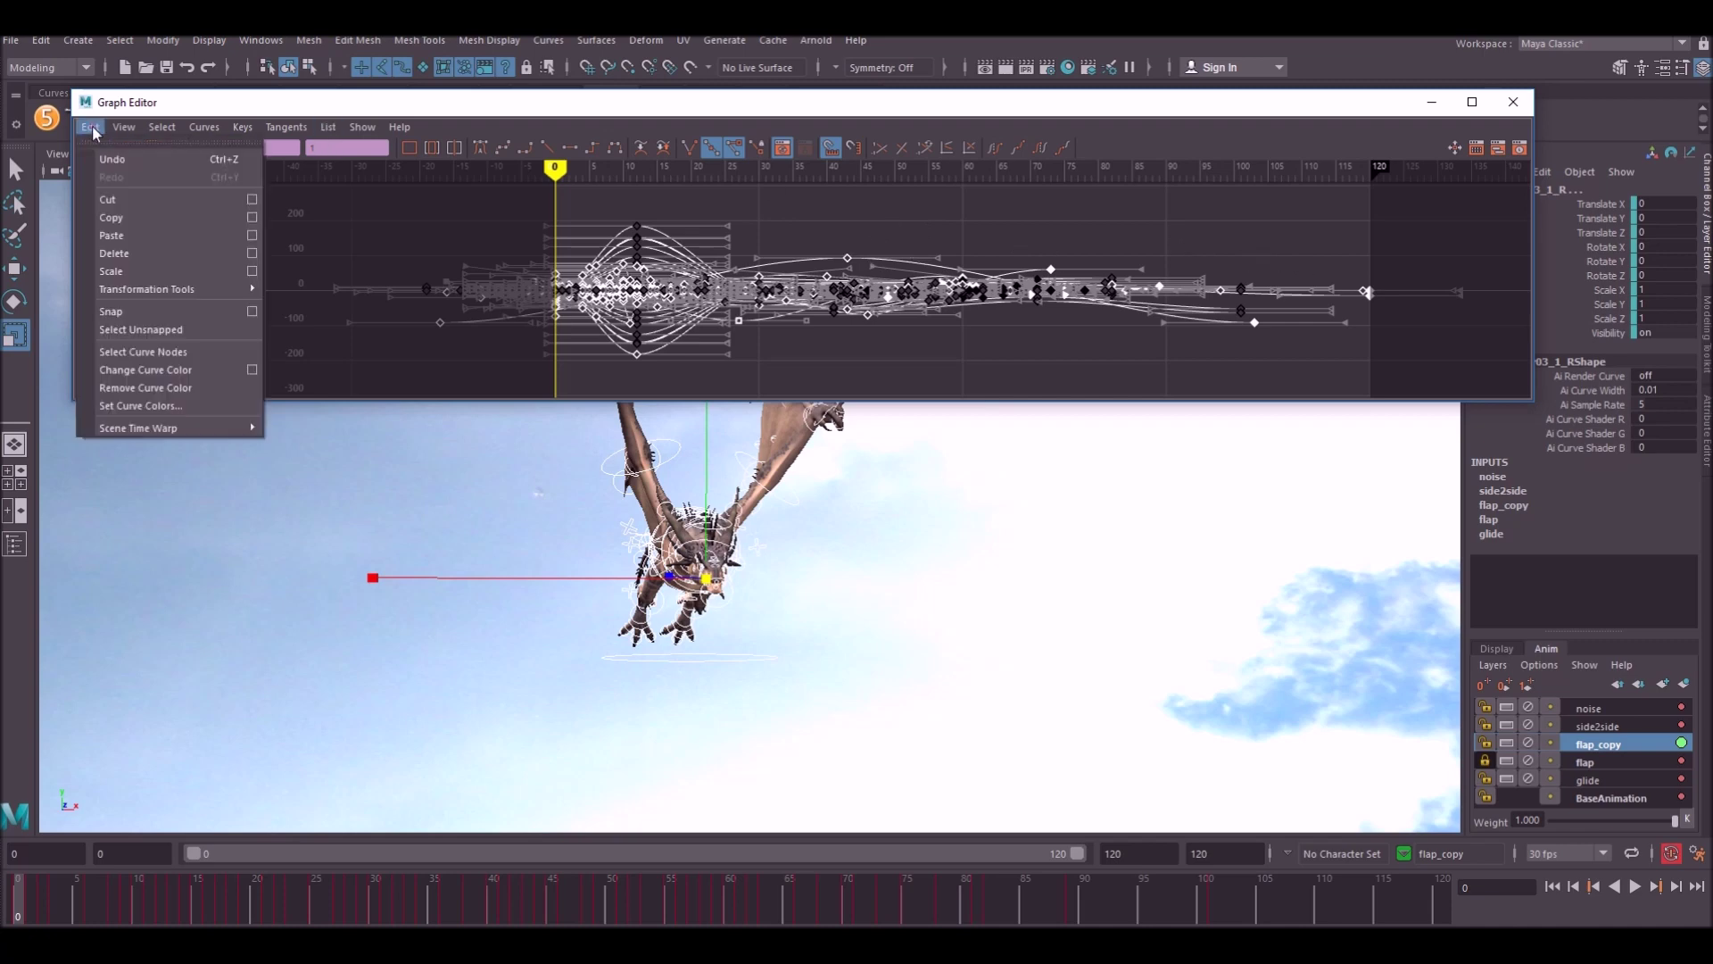
pyautogui.click(252, 270)
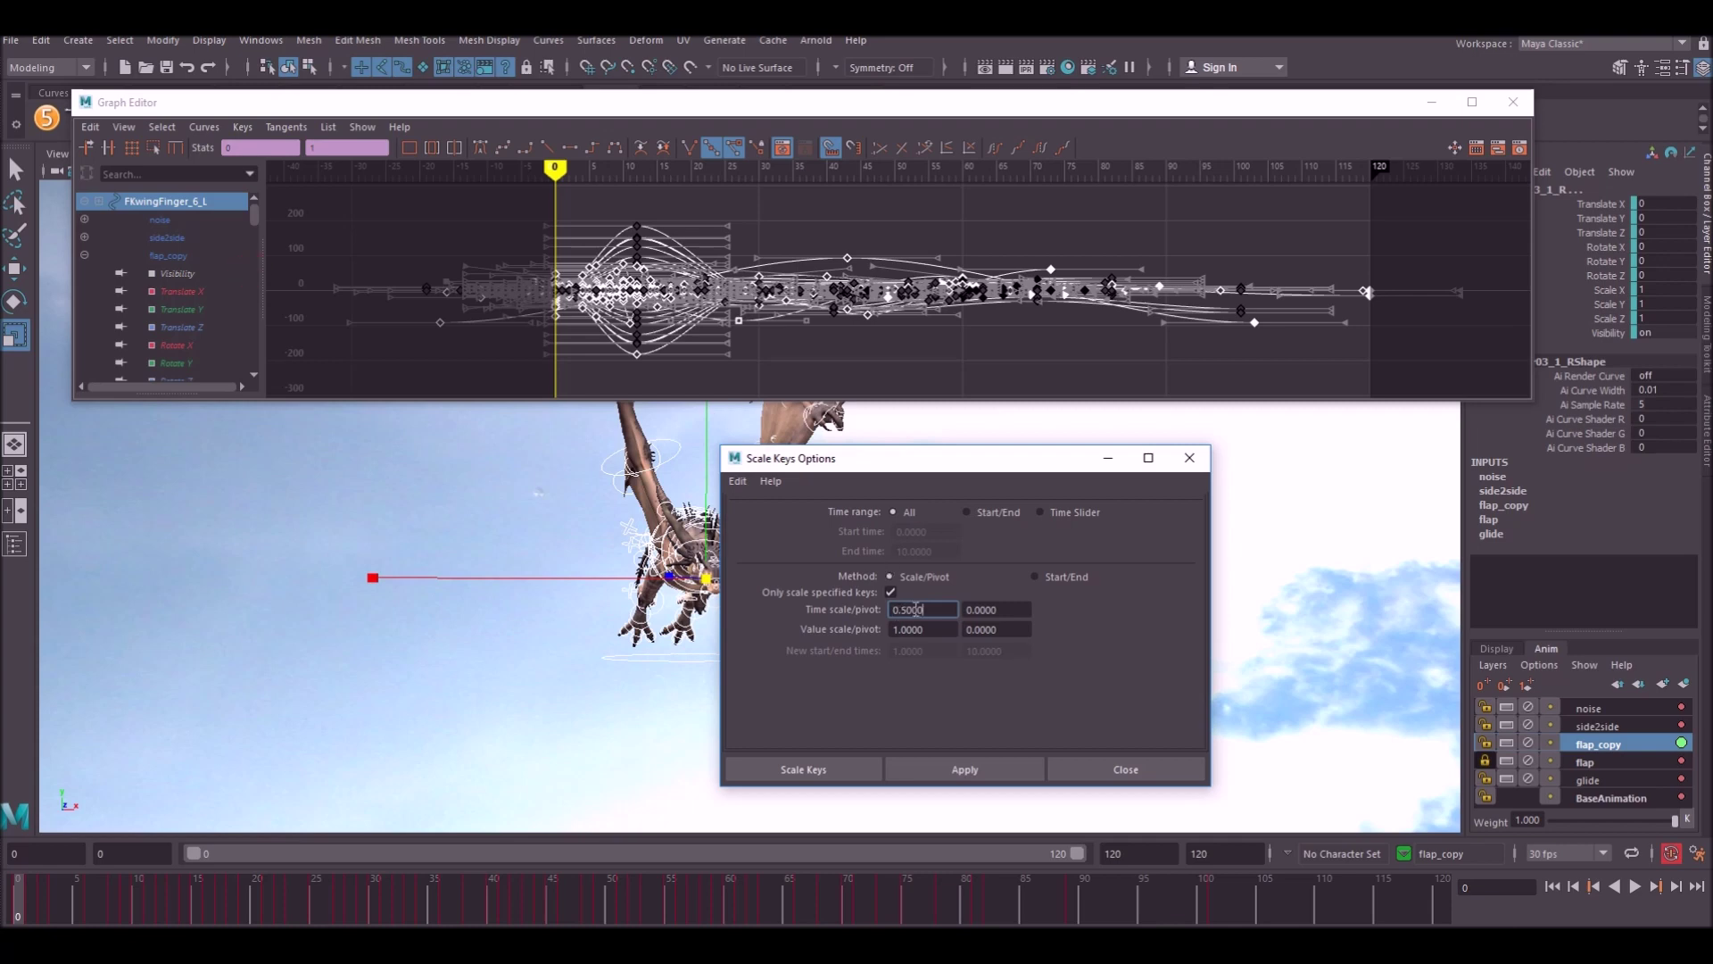
pyautogui.click(827, 767)
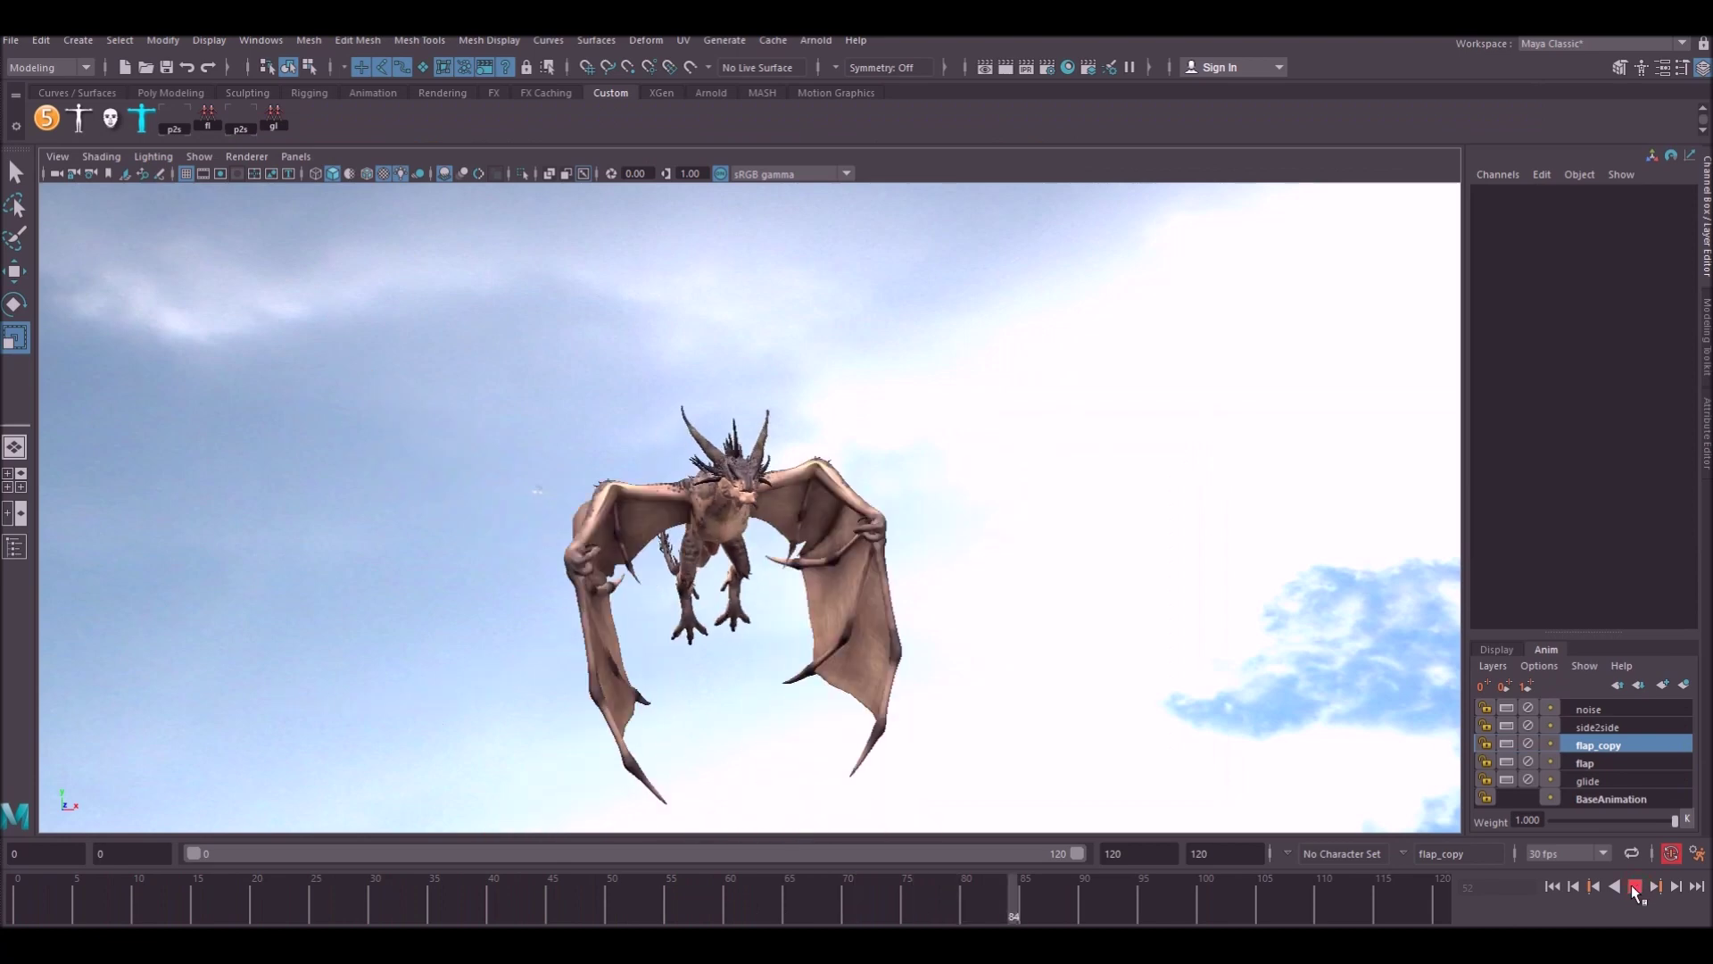
# Set the copied flap layer's weight to 0 during playback and raise the weight of the original flap layer
pyautogui.keyDown('alt'); pyautogui.moveTo(986, 616); pyautogui.dragTo(1026, 639, button='middle'); pyautogui.keyUp('alt')
pyautogui.keyDown('alt'); pyautogui.moveTo(1026, 639); pyautogui.dragTo(982, 635, button='right'); pyautogui.keyUp('alt')
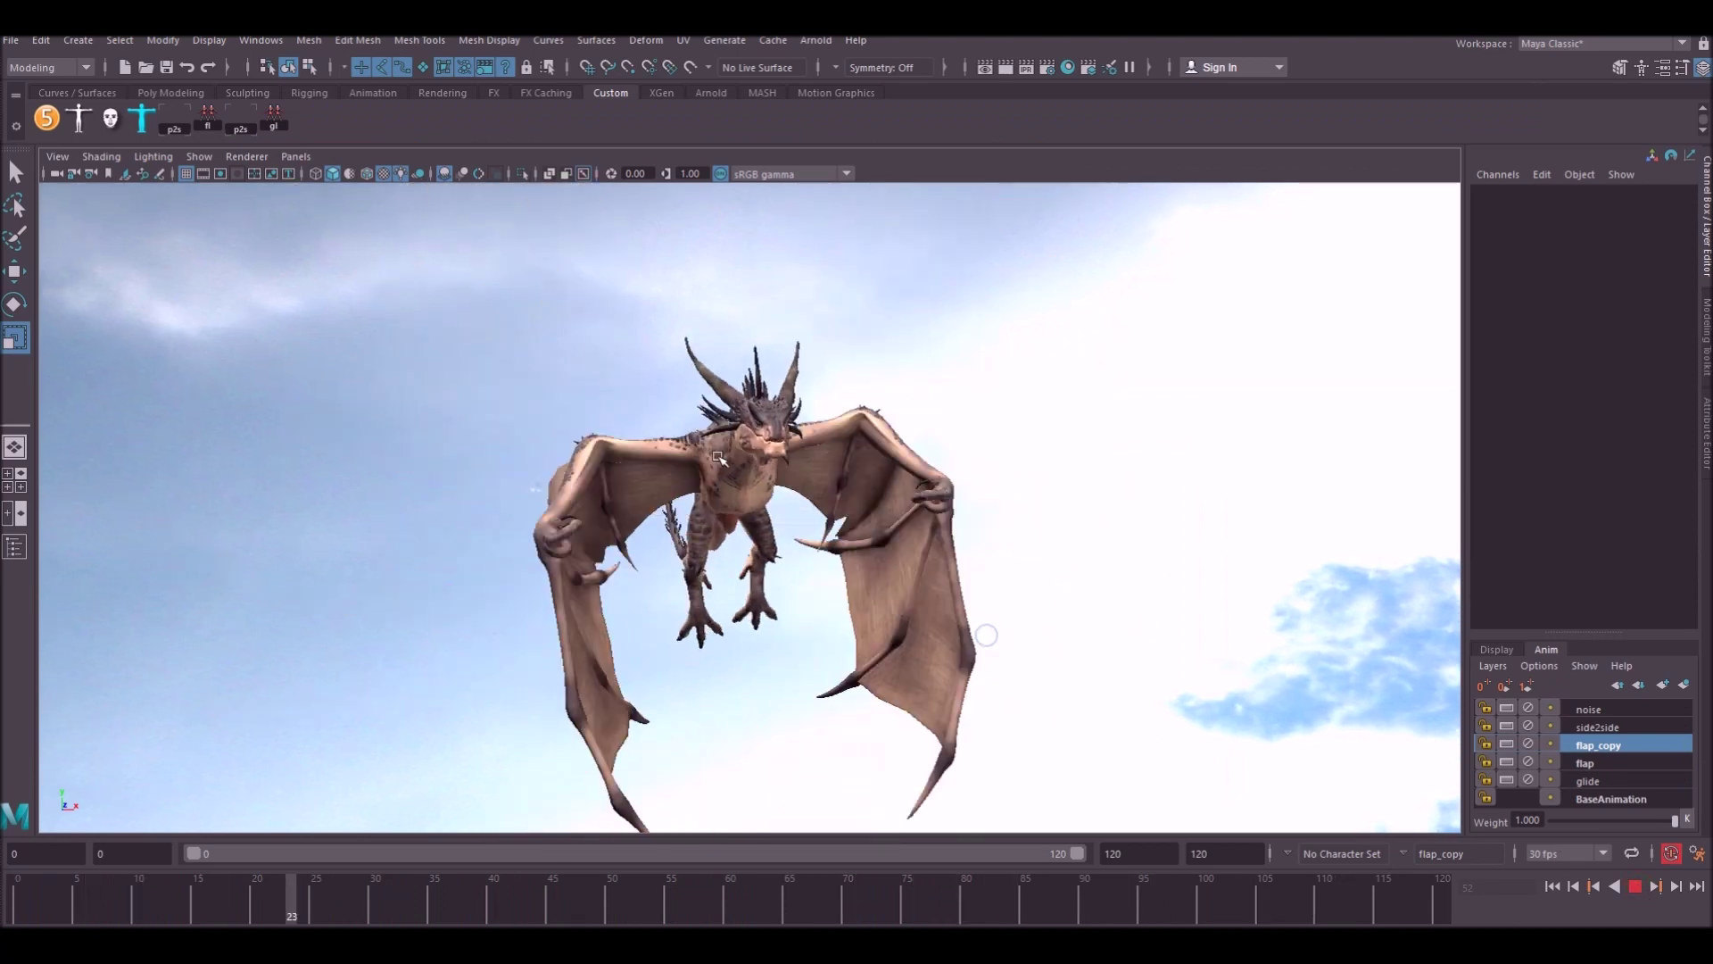
pyautogui.keyDown('alt'); pyautogui.moveTo(982, 634); pyautogui.dragTo(892, 589, button='middle'); pyautogui.keyUp('alt')
pyautogui.keyDown('alt'); pyautogui.moveTo(892, 589); pyautogui.dragTo(902, 588); pyautogui.keyUp('alt')
pyautogui.moveTo(1675, 819); pyautogui.dragTo(1508, 819)
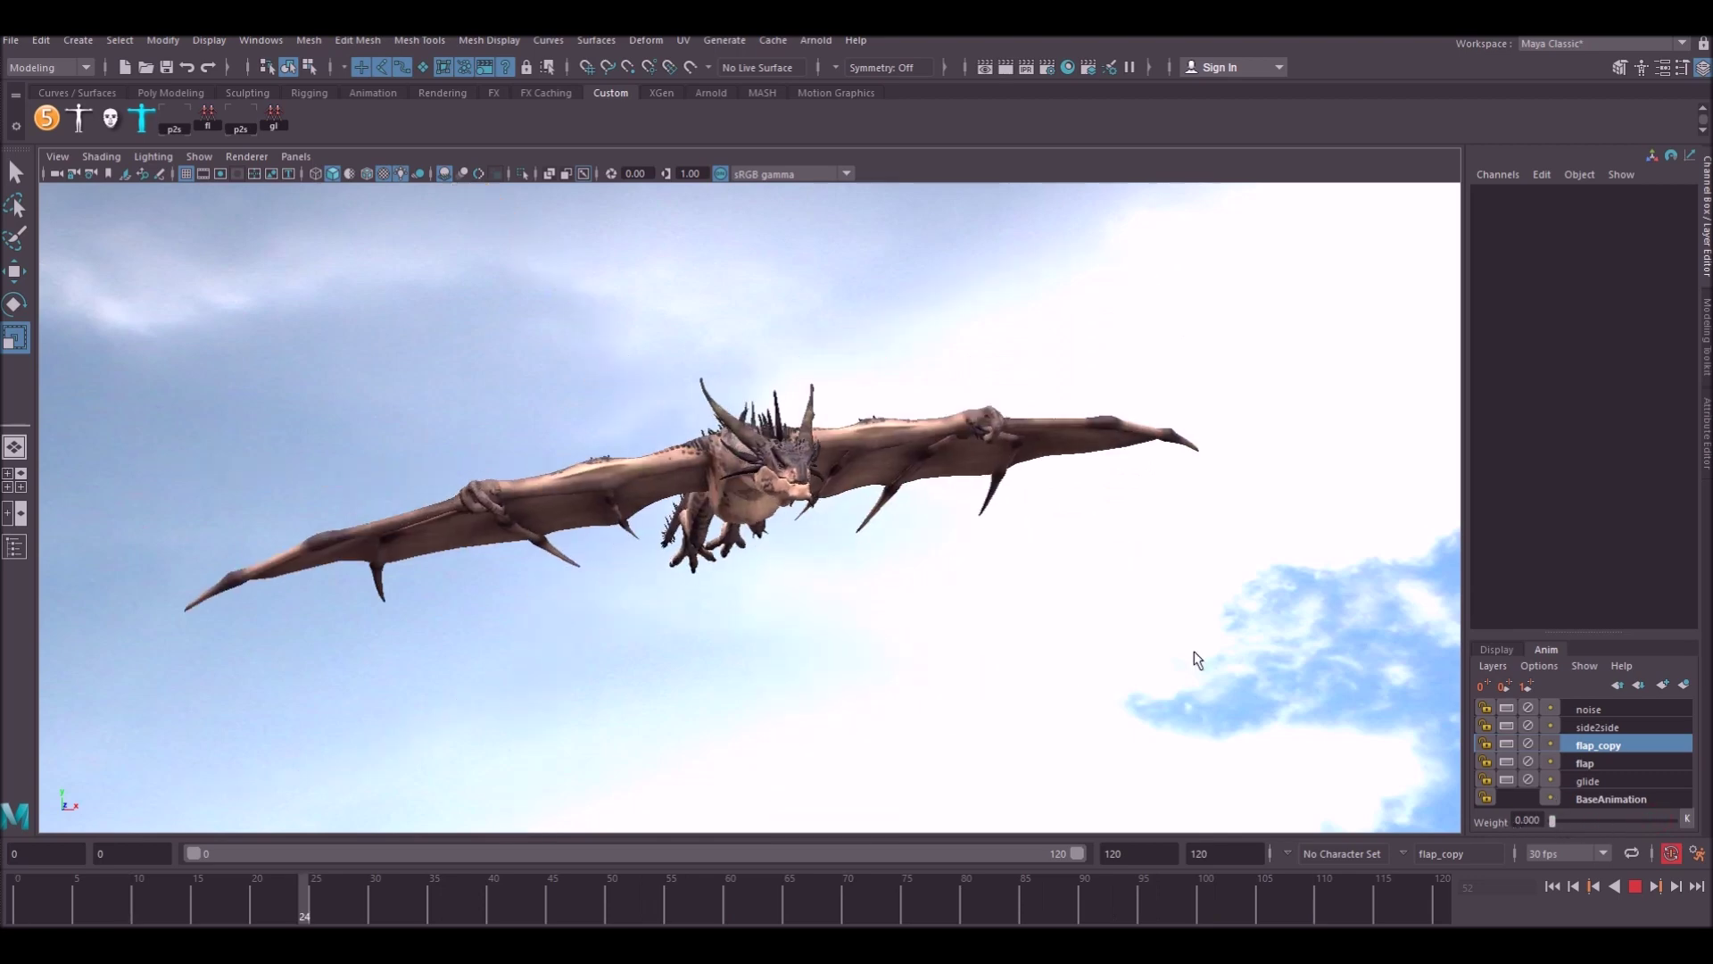
pyautogui.click(1585, 763)
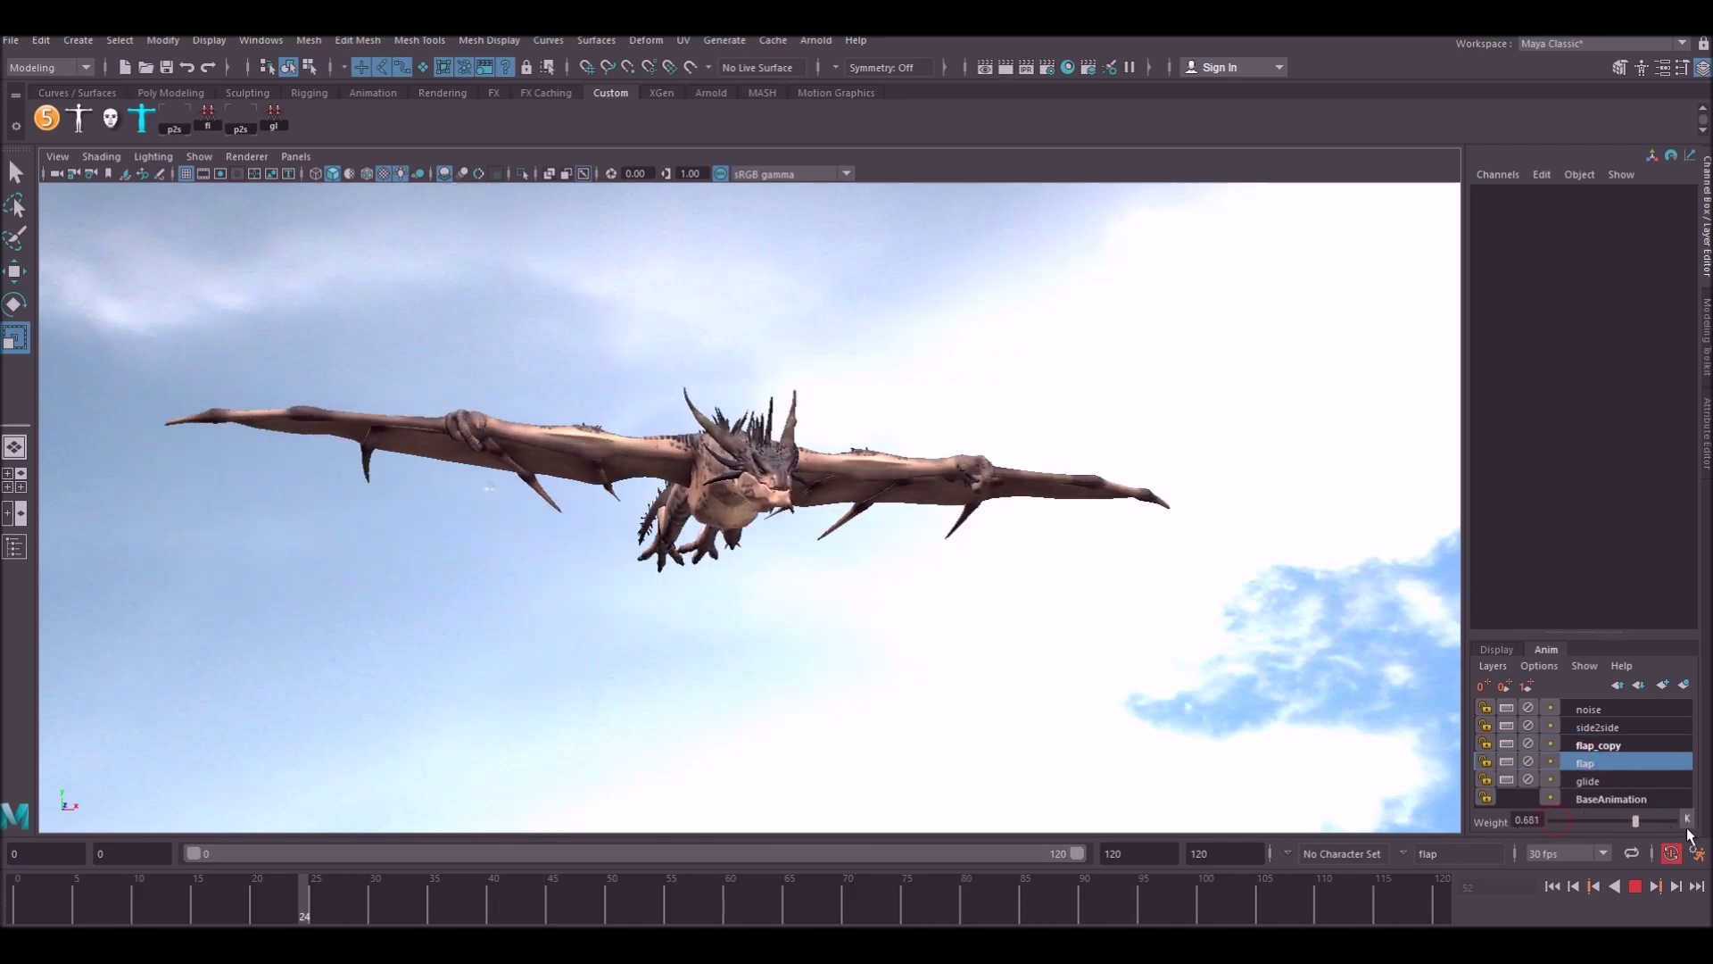
pyautogui.moveTo(1555, 821); pyautogui.dragTo(1678, 820)
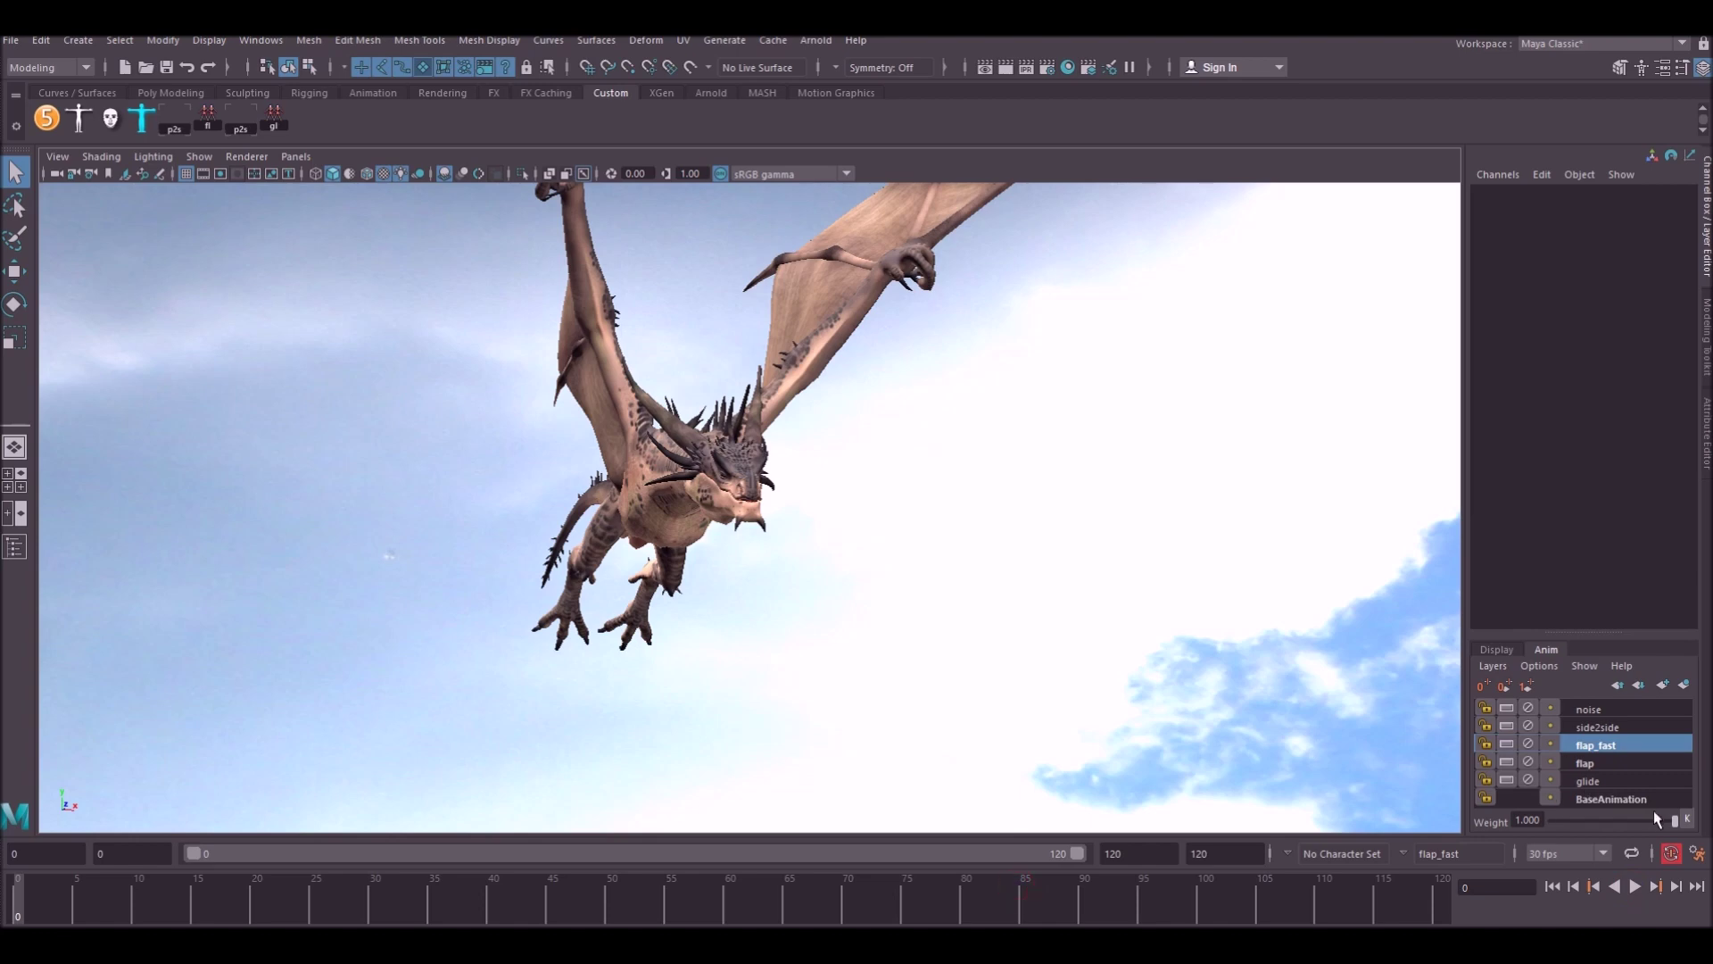
# Set the flap_fast layer's weight to 0 and select all of the dragon's rig controls
pyautogui.moveTo(1655, 821); pyautogui.dragTo(1386, 829)
pyautogui.keyDown('alt'); pyautogui.moveTo(1101, 657); pyautogui.dragTo(1021, 642); pyautogui.keyUp('alt')
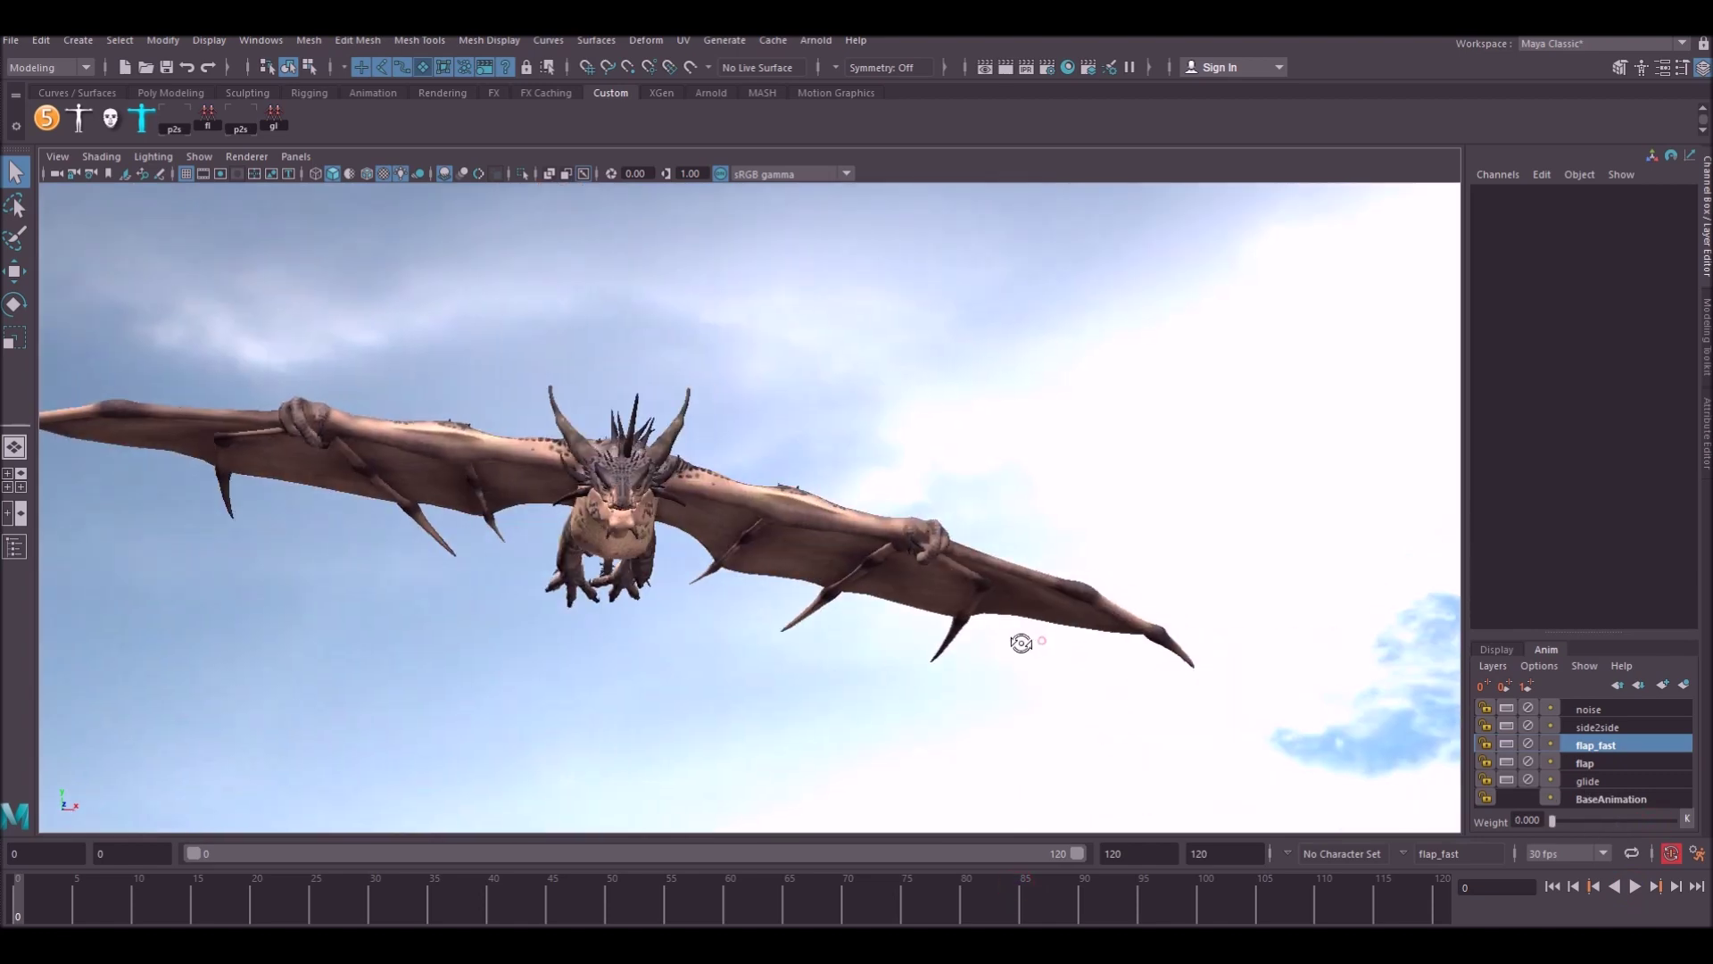
pyautogui.keyDown('alt'); pyautogui.moveTo(537, 482); pyautogui.dragTo(710, 486, button='middle'); pyautogui.keyUp('alt')
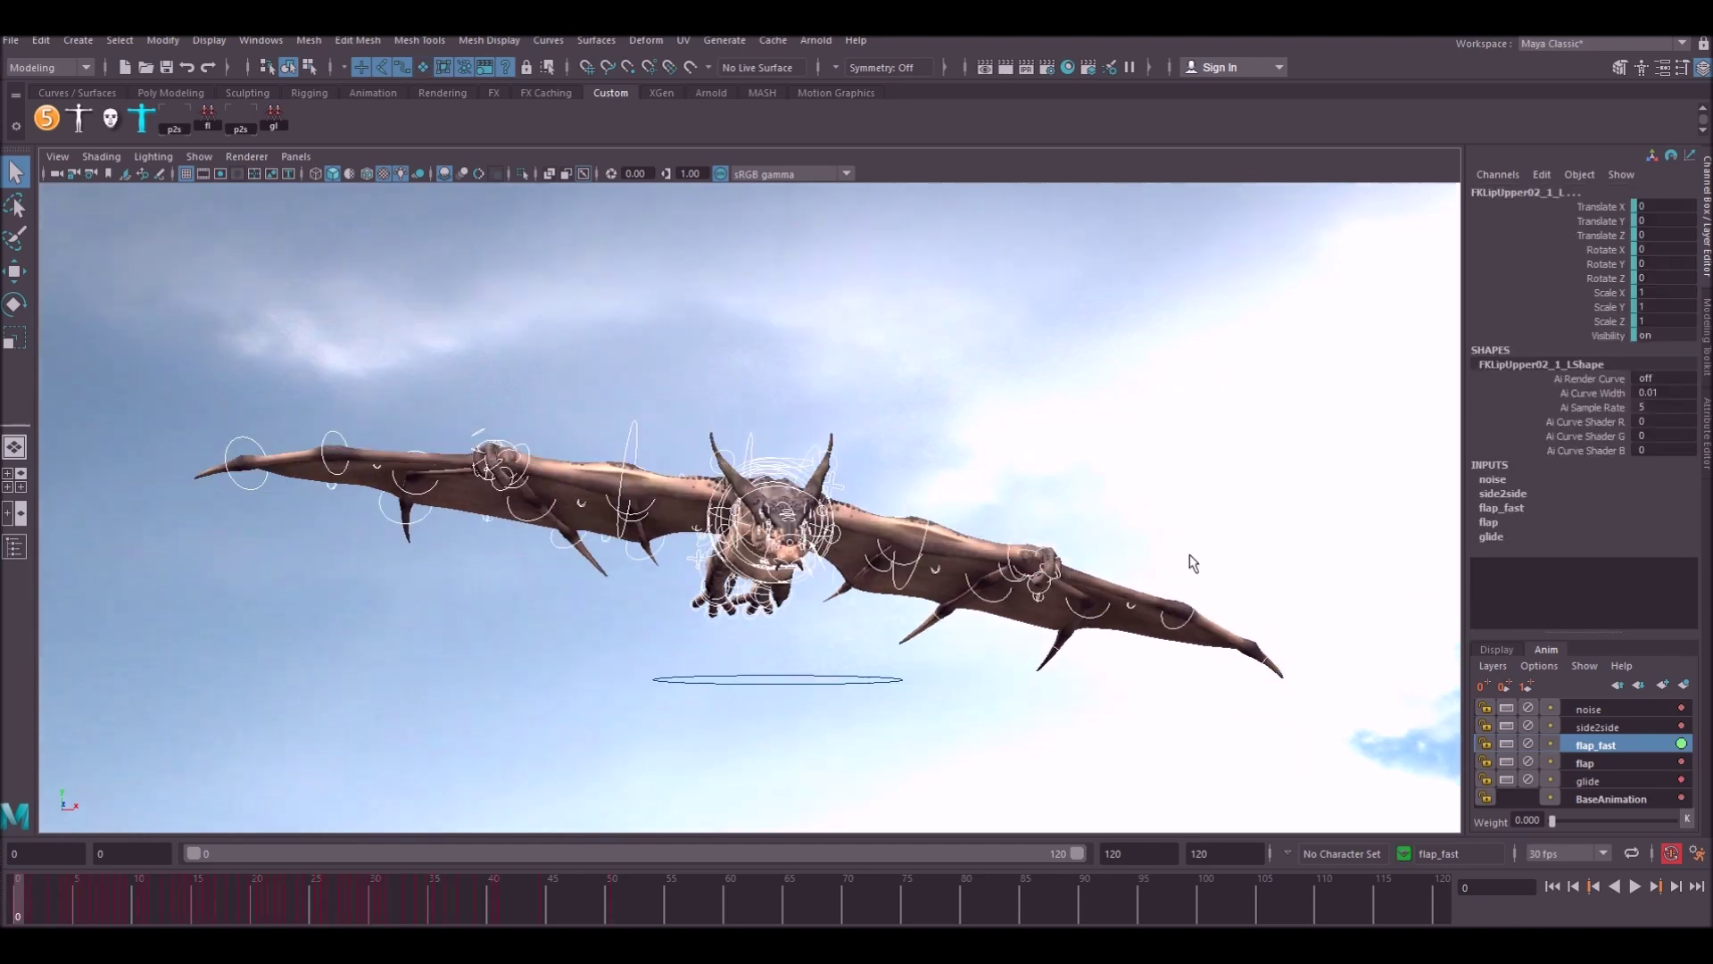
pyautogui.scroll(1, 949, 429)
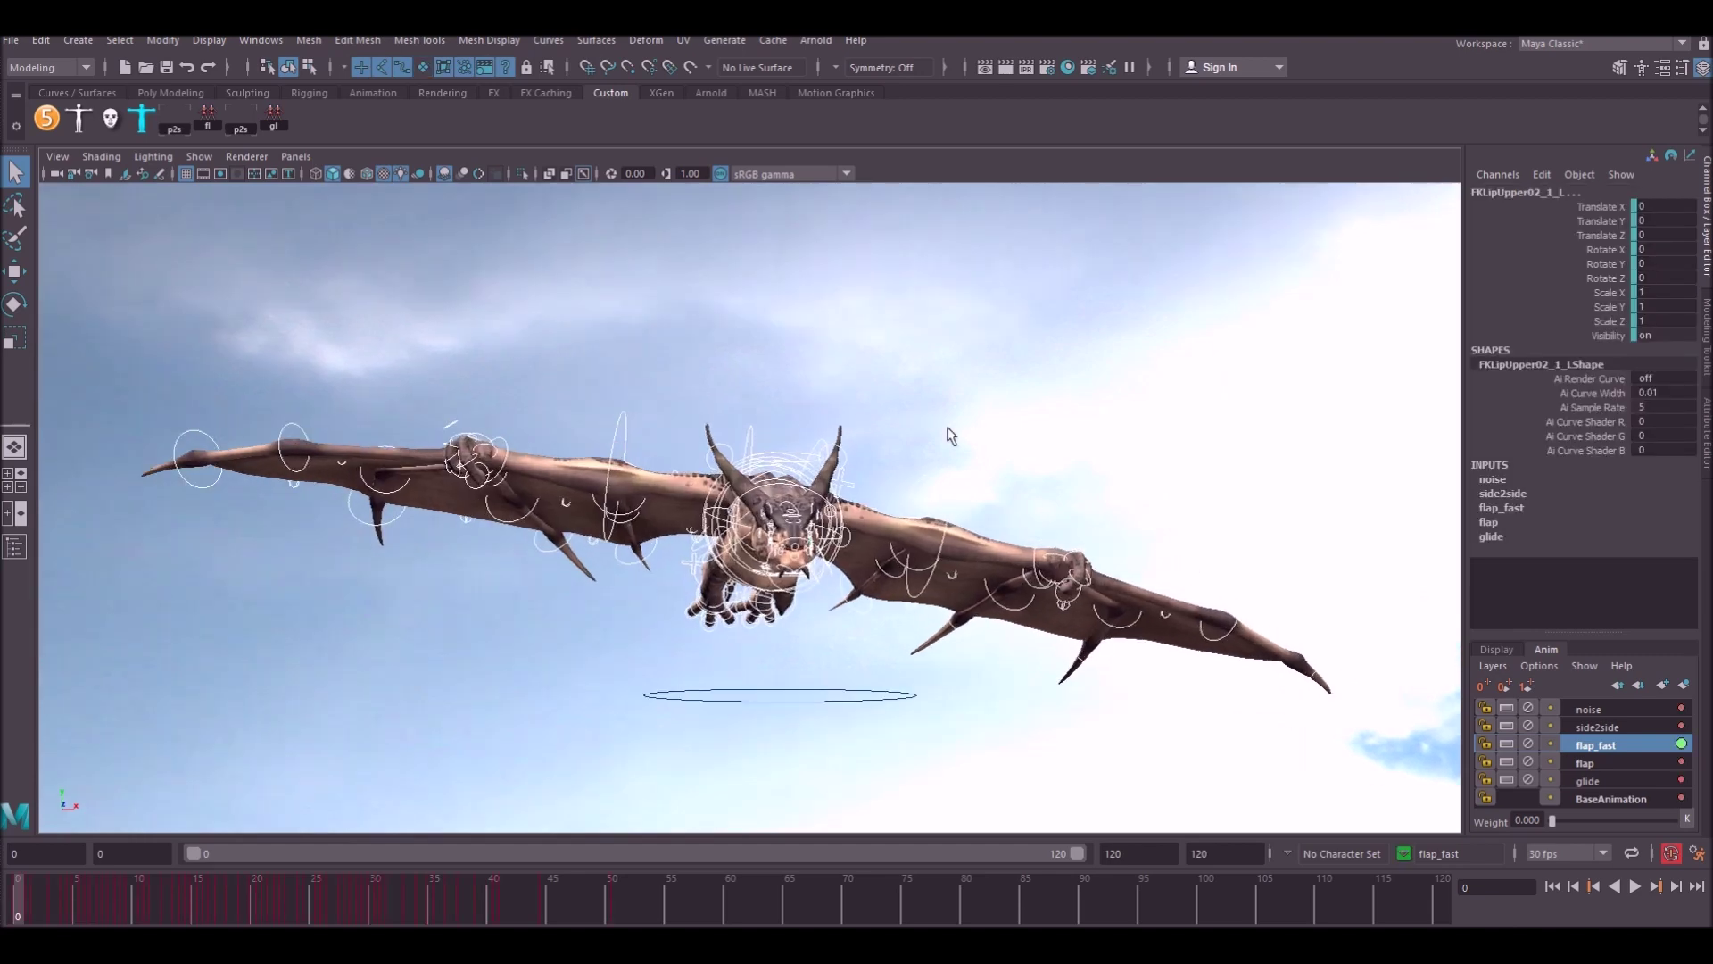
pyautogui.keyDown('alt'); pyautogui.moveTo(950, 428); pyautogui.dragTo(927, 421, button='middle'); pyautogui.keyUp('alt')
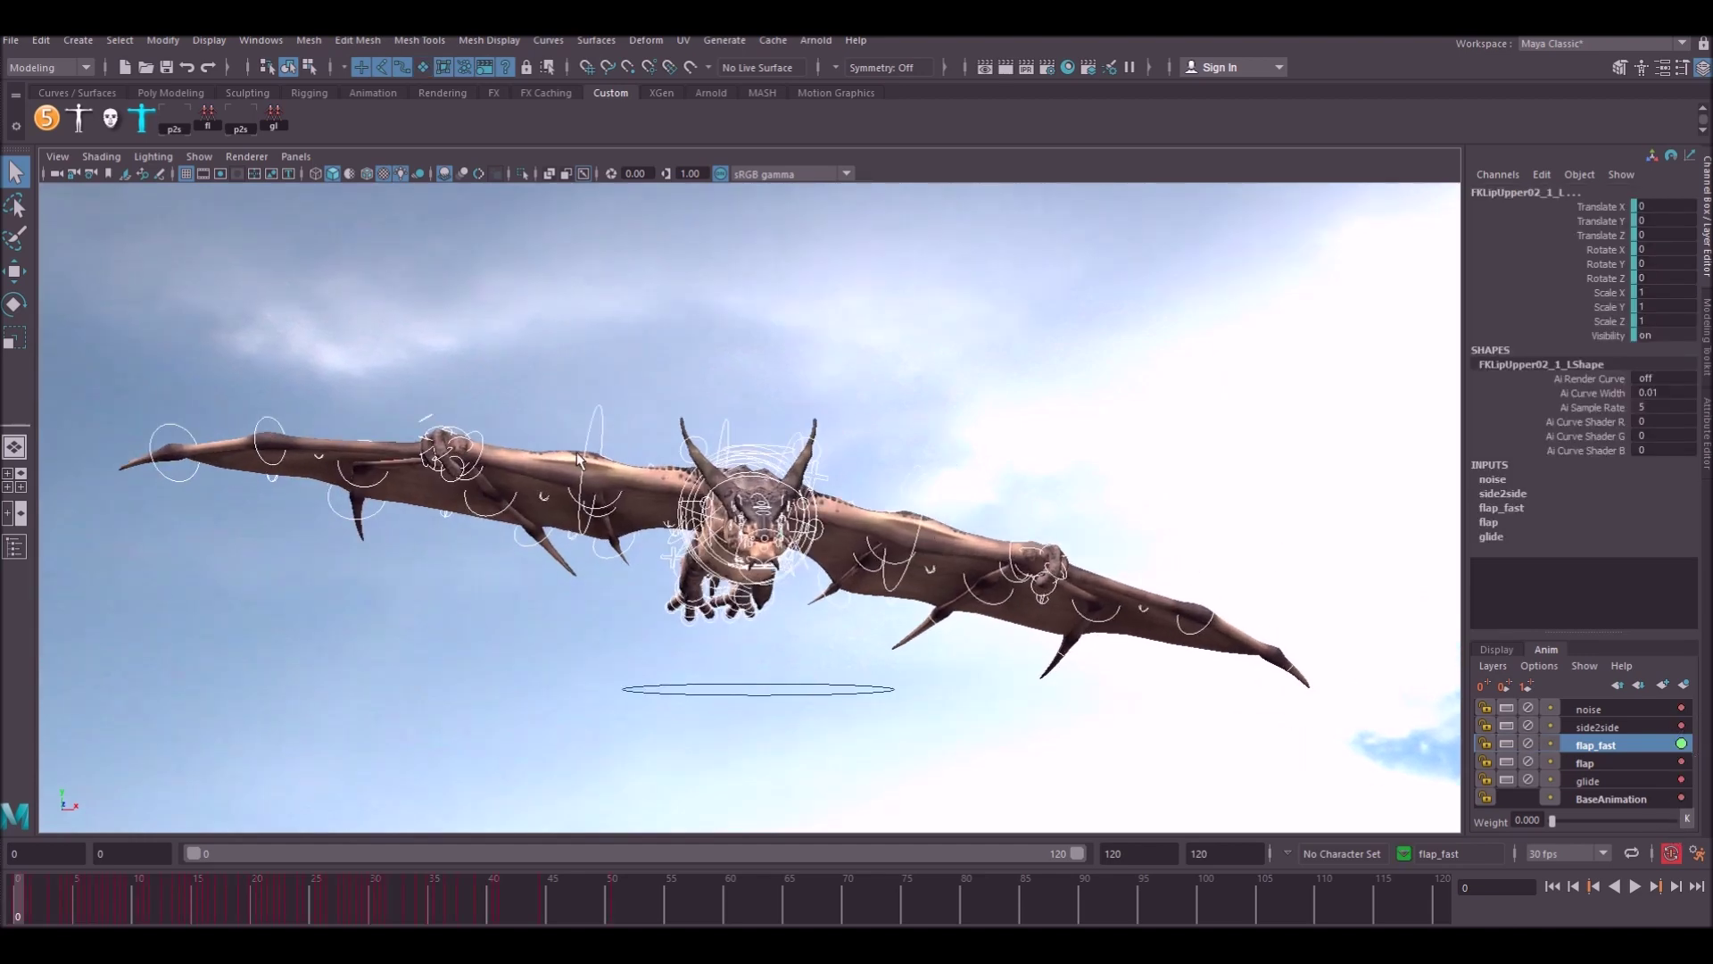
# Create two animation layers from the selected controls and name the lower one left
pyautogui.click(1684, 686)
pyautogui.doubleClick(1642, 727)
pyautogui.write('lft')
pyautogui.press('Return')
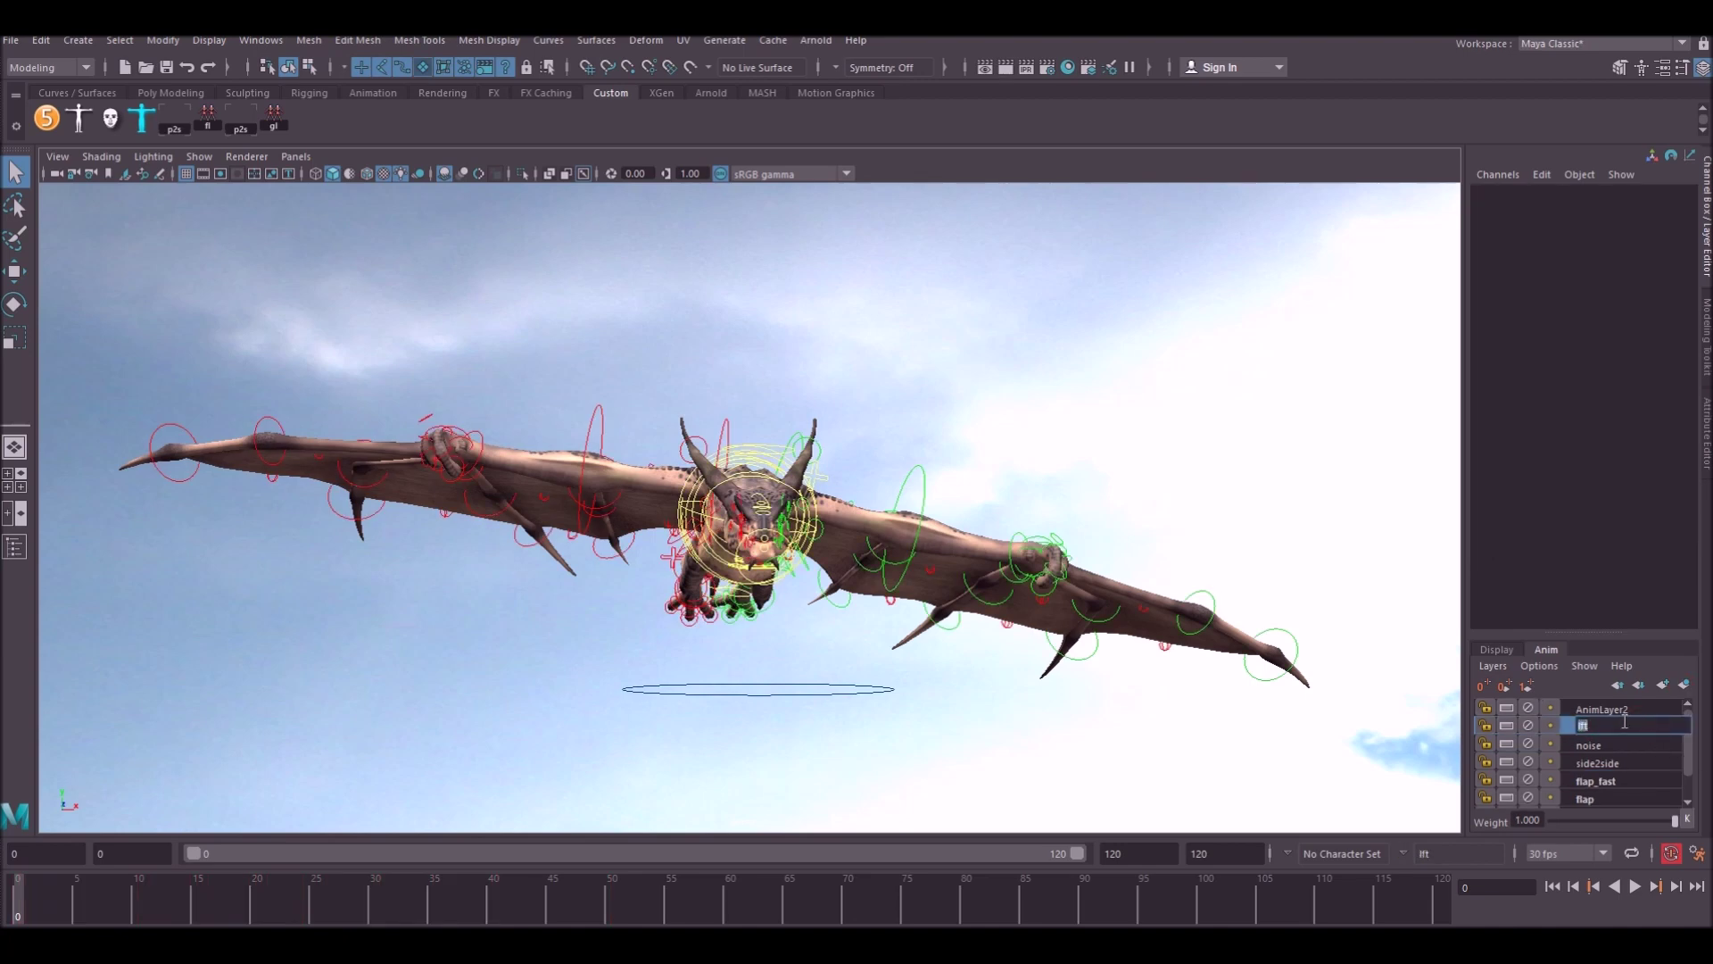
pyautogui.press('Return')
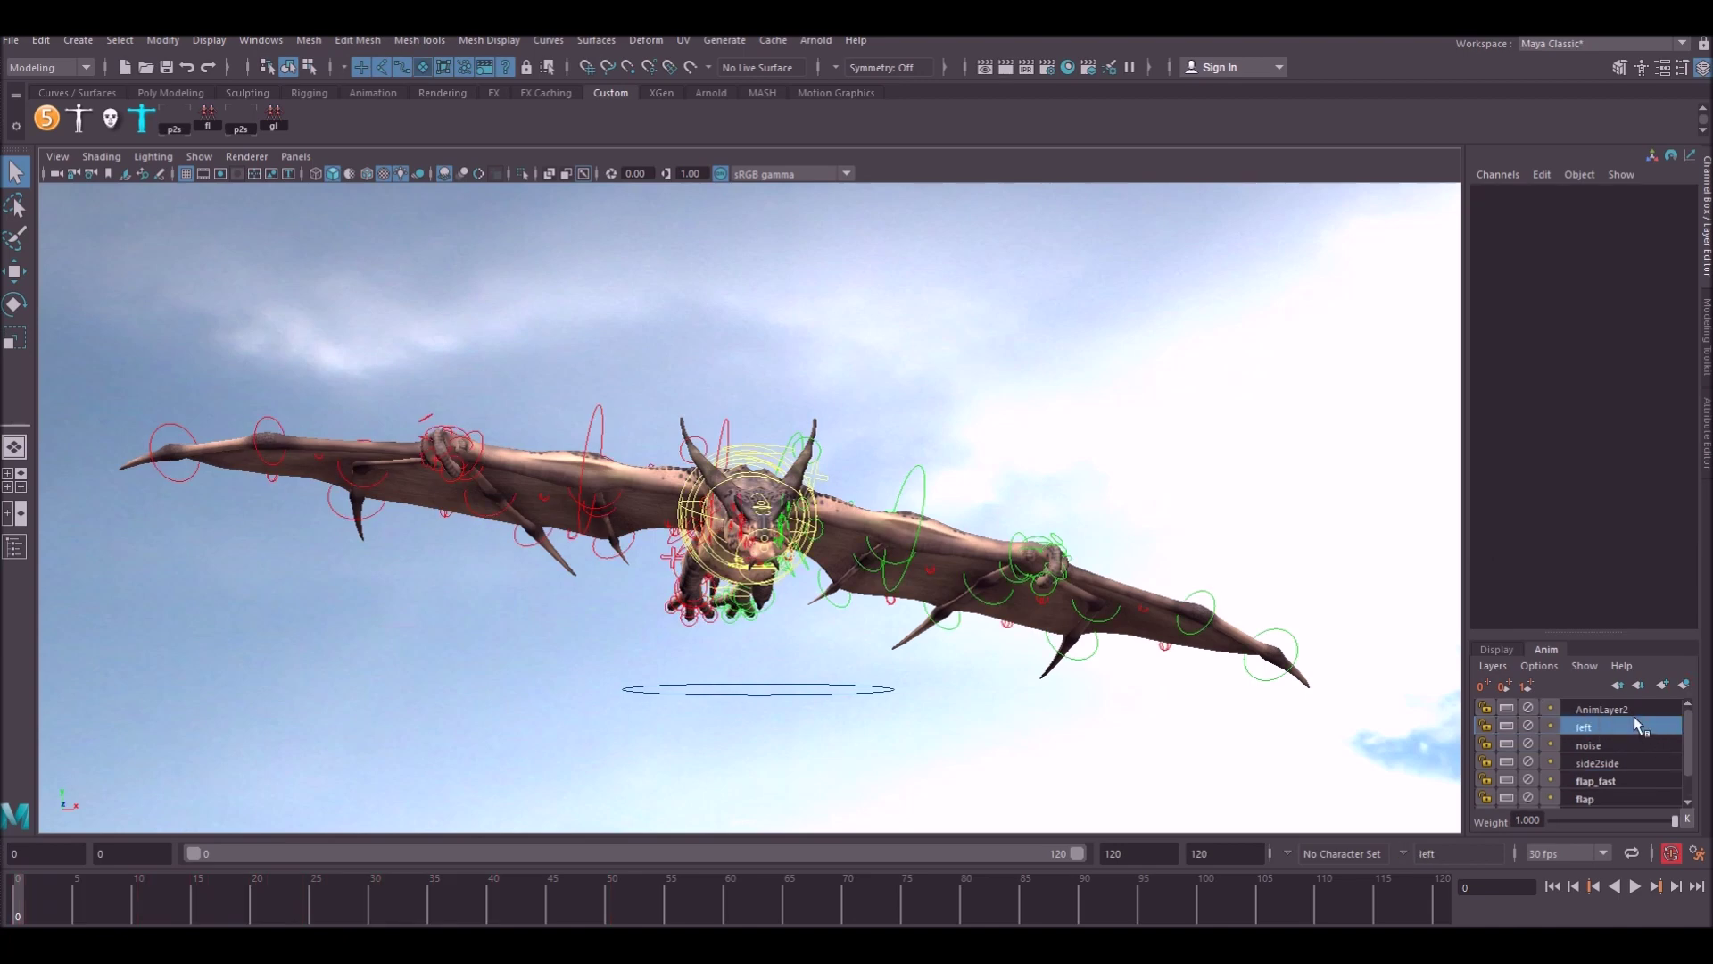
# Rename the other new animation layer right and make the left layer active
pyautogui.doubleClick(1631, 708)
pyautogui.write('r')
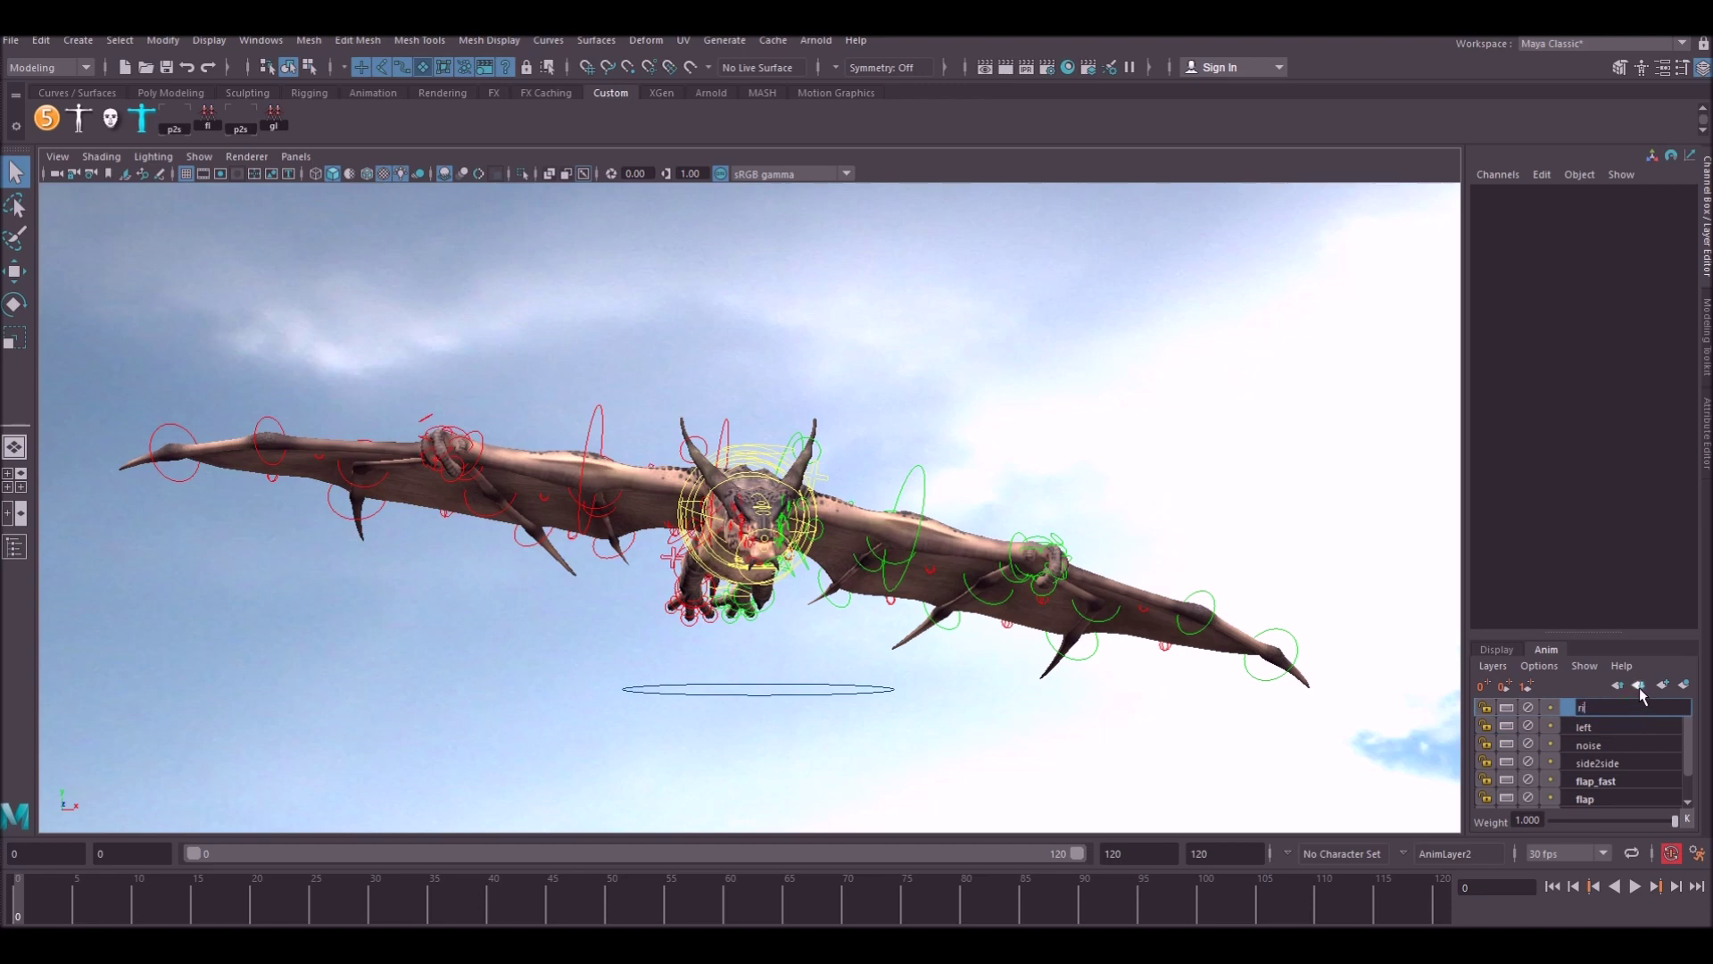
pyautogui.write('ight')
pyautogui.press('Return')
pyautogui.click(1597, 727)
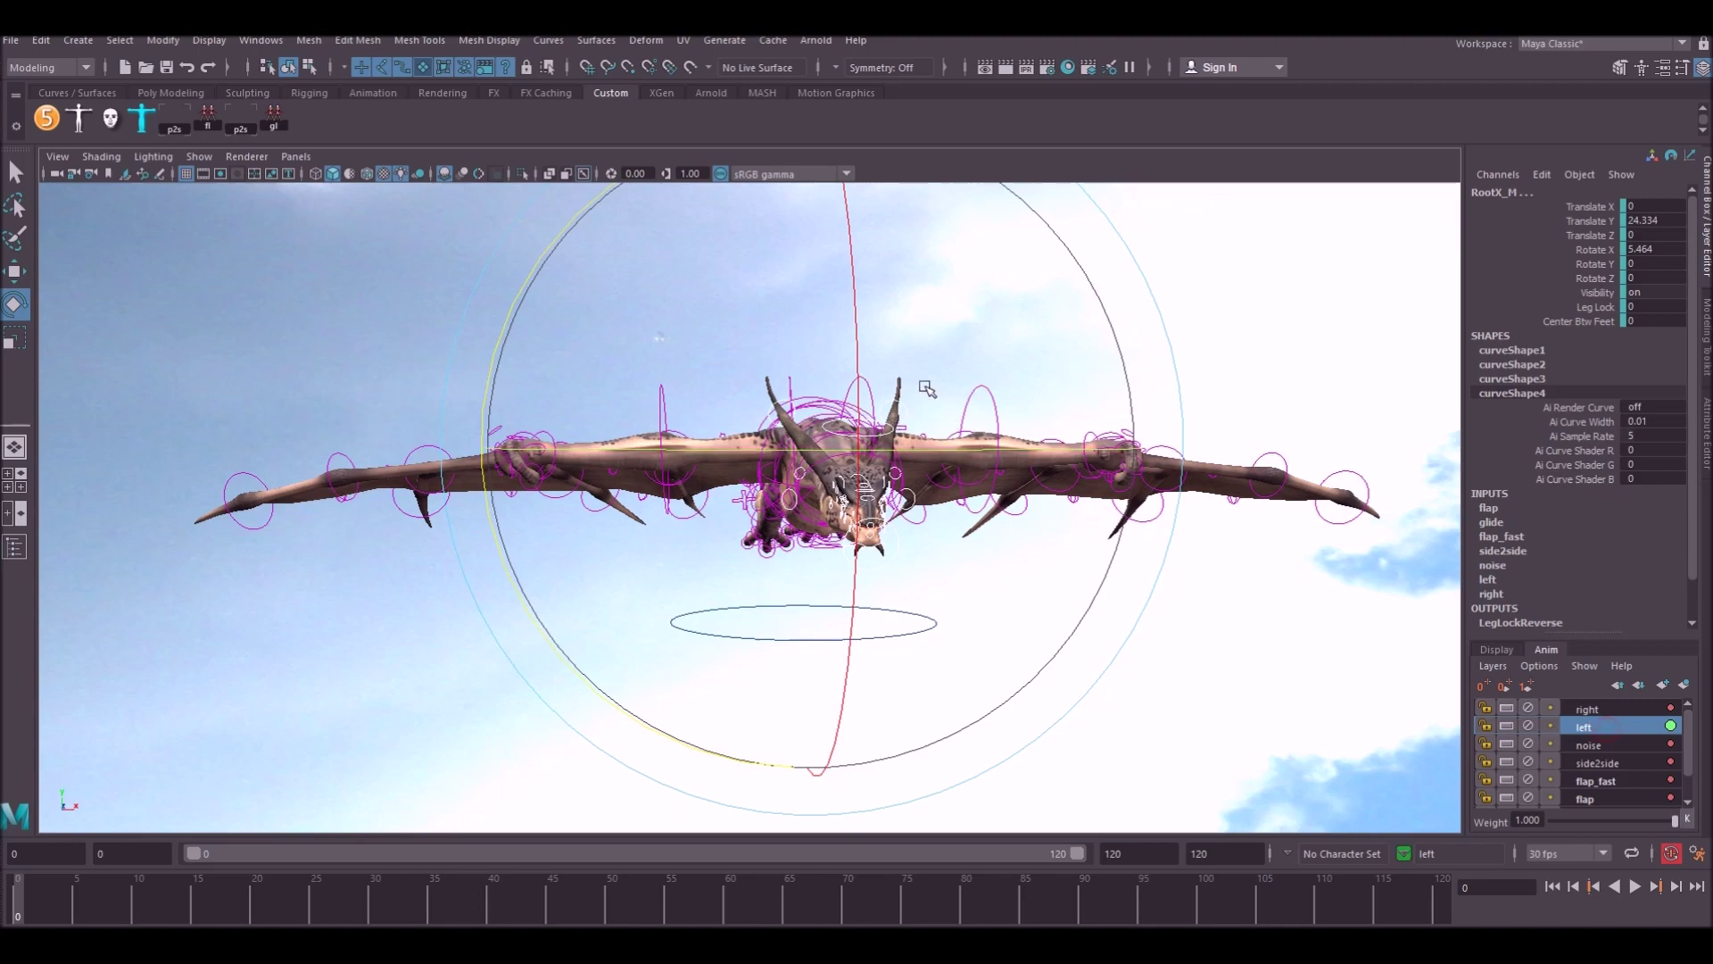
# Try rolling the dragon's root control to about 63 degrees in Z on the left layer and undo the rotation
pyautogui.keyDown('alt'); pyautogui.moveTo(715, 420); pyautogui.dragTo(879, 457); pyautogui.keyUp('alt')
pyautogui.press('w')
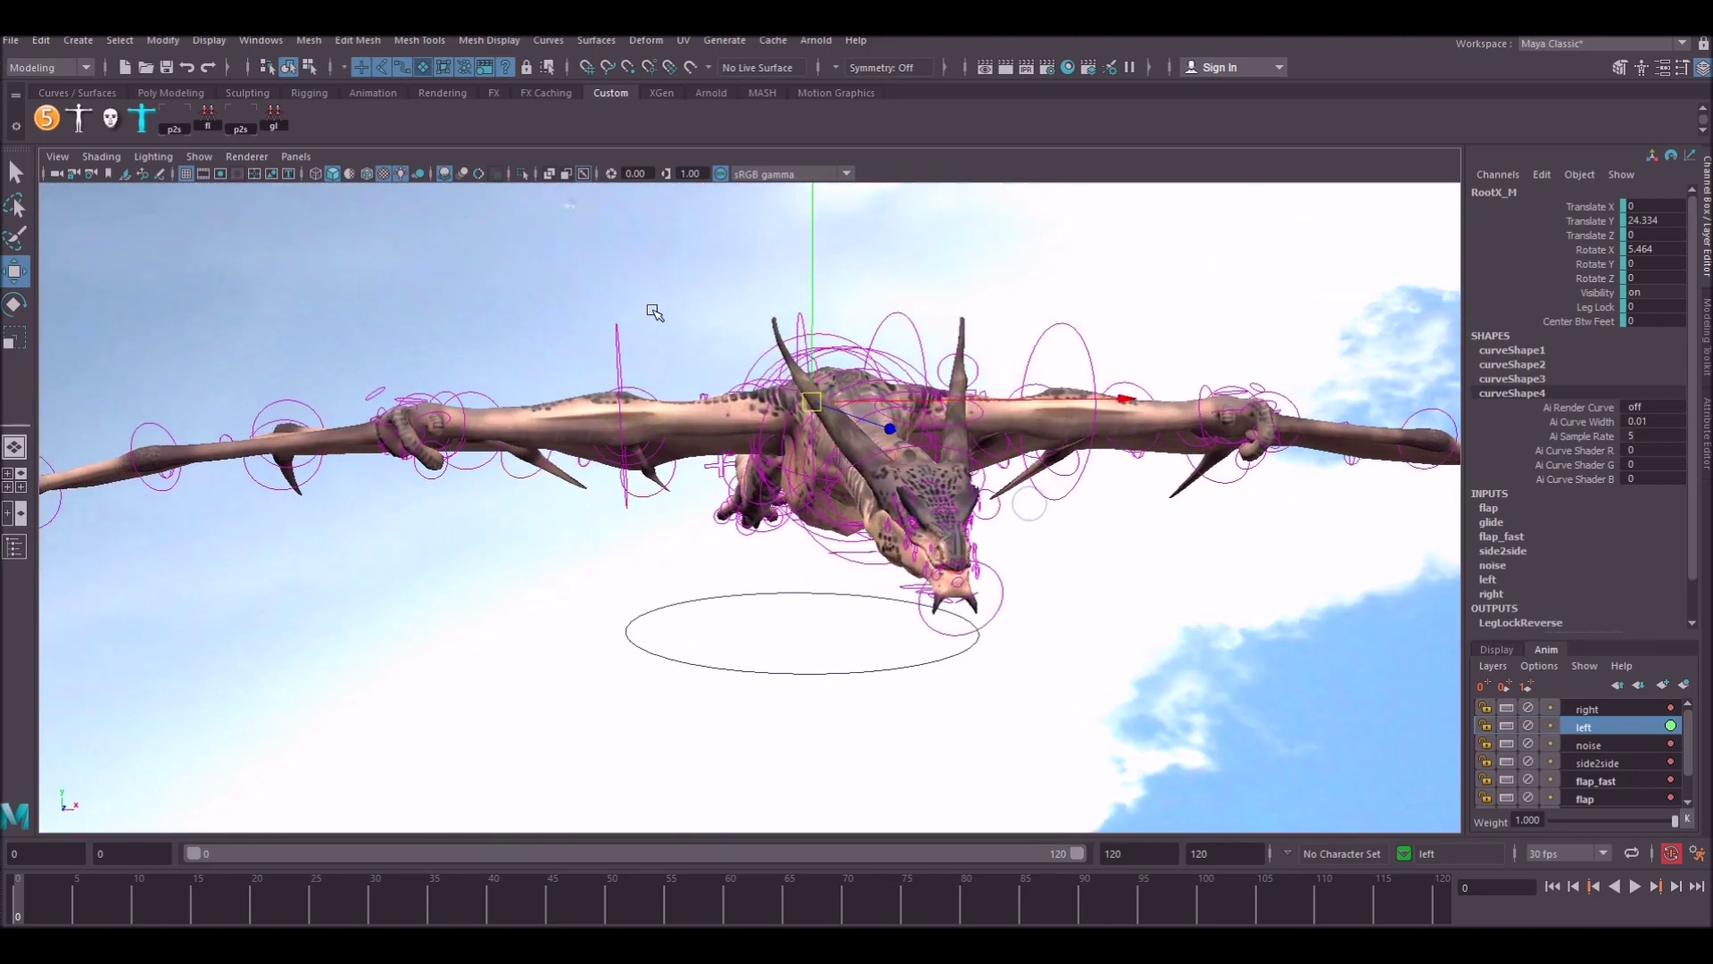
pyautogui.press('e')
pyautogui.moveTo(515, 257); pyautogui.dragTo(1091, 431)
pyautogui.press('w')
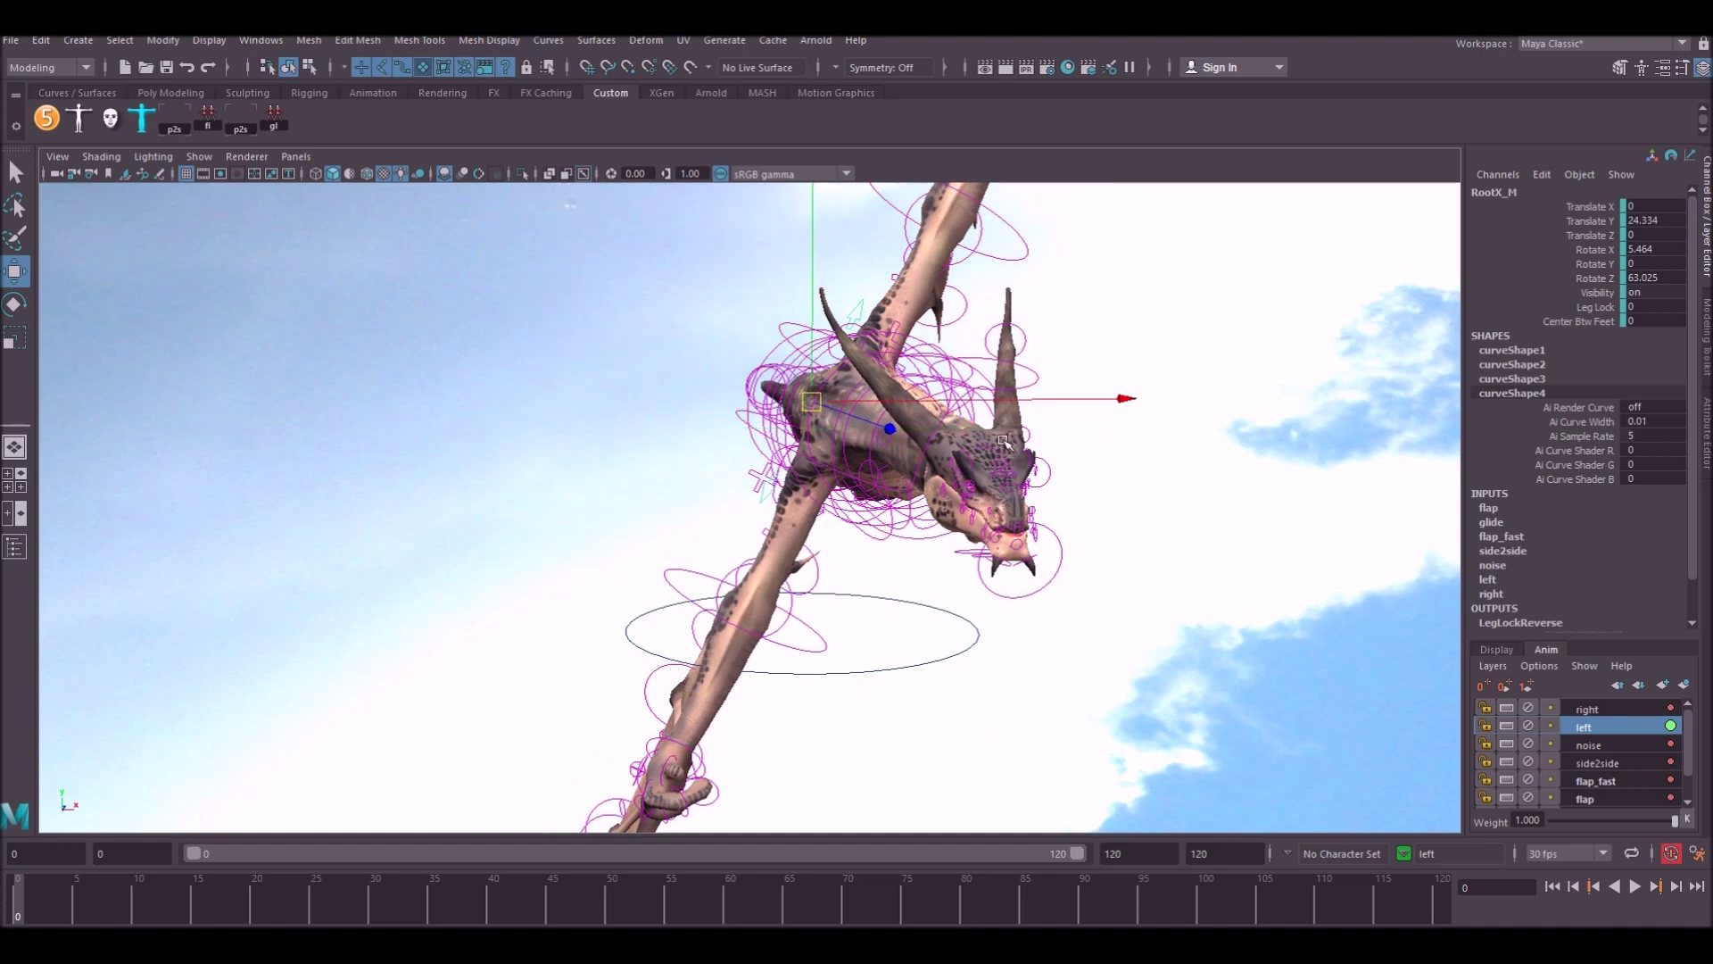
pyautogui.hotkey('ctrl', 'z')
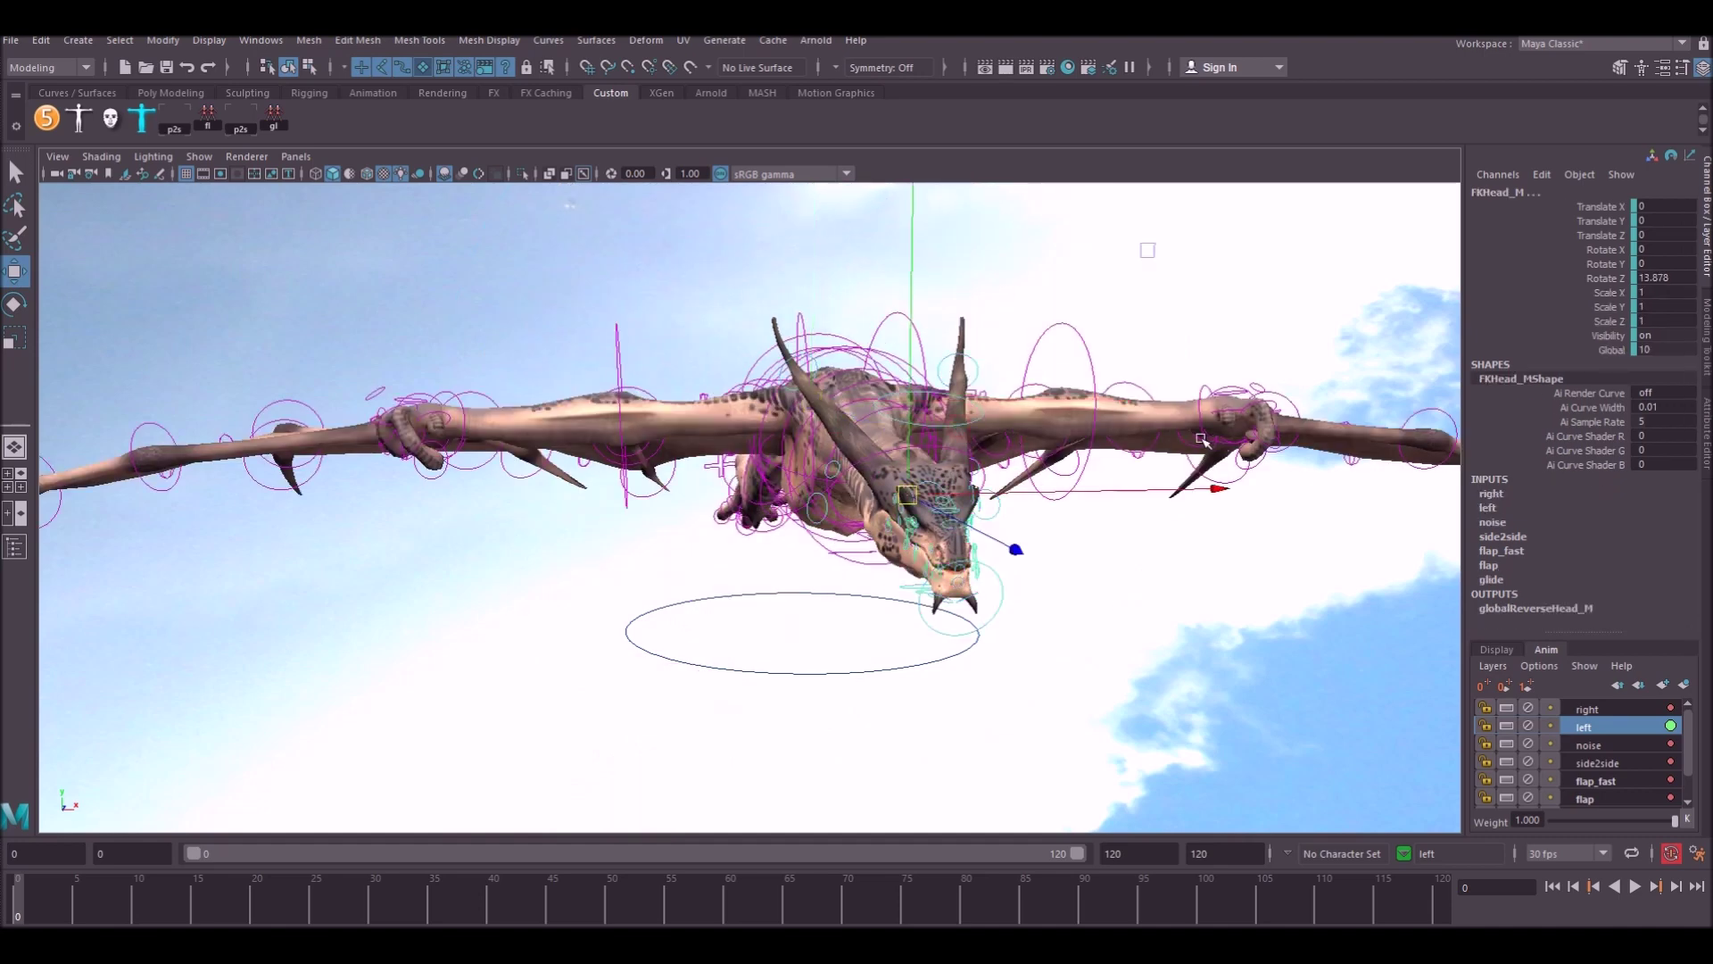
# Bank the dragon onto its side on the left layer, rotating the selected body and head controls to about 88 degrees in X
pyautogui.press('e')
pyautogui.moveTo(653, 287); pyautogui.dragTo(829, 638)
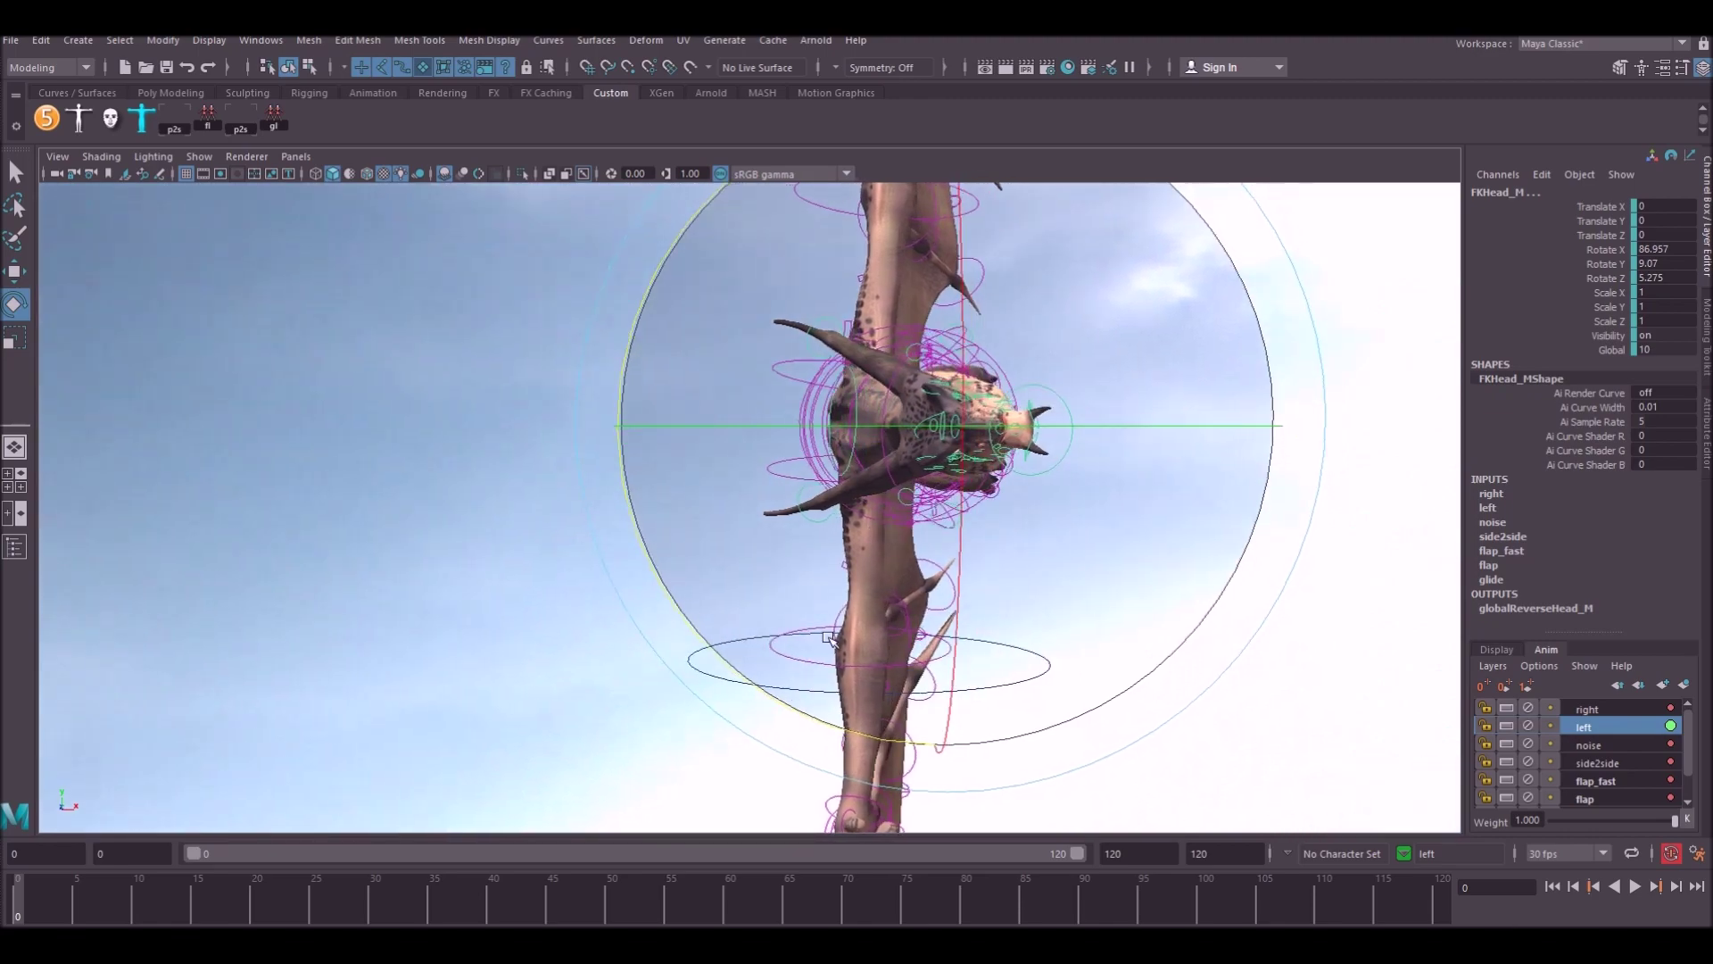
pyautogui.moveTo(771, 692); pyautogui.dragTo(778, 695)
pyautogui.press('w')
pyautogui.keyDown('alt'); pyautogui.moveTo(963, 536); pyautogui.dragTo(669, 470); pyautogui.keyUp('alt')
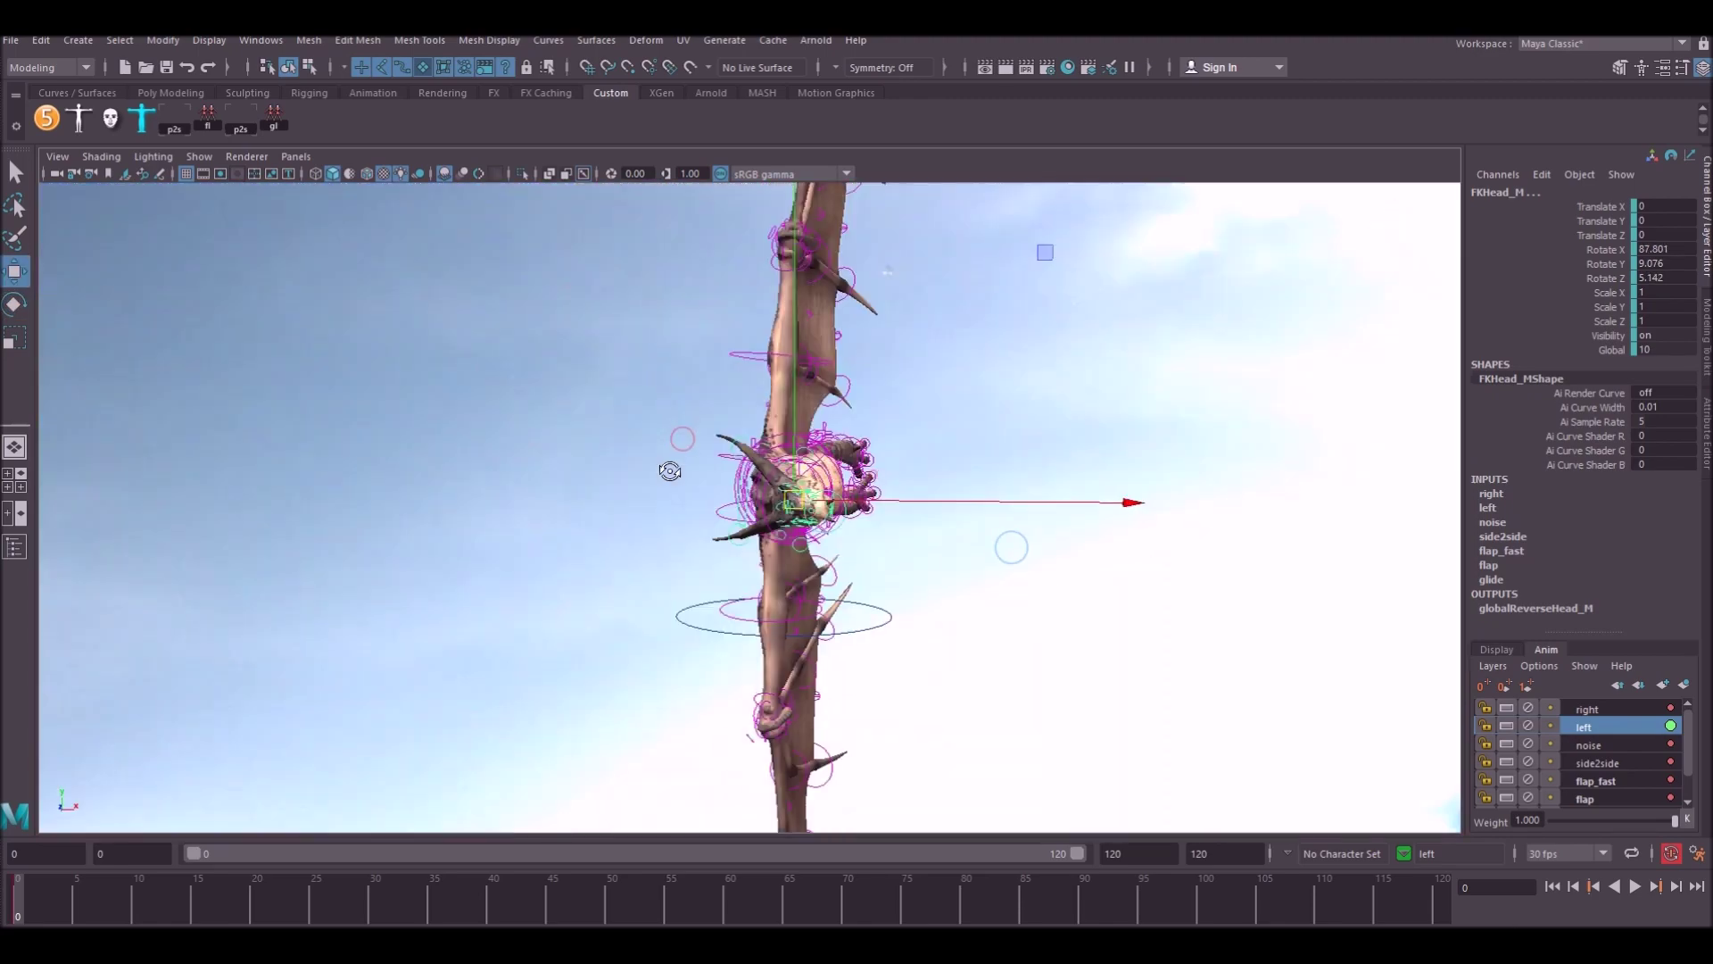
# Exclude surfaces from the selection mask so that only the dragon's rig controls can be picked
pyautogui.keyDown('alt'); pyautogui.moveTo(670, 470); pyautogui.dragTo(956, 478, button='right'); pyautogui.keyUp('alt')
pyautogui.keyDown('alt'); pyautogui.moveTo(956, 478); pyautogui.dragTo(875, 485); pyautogui.keyUp('alt')
pyautogui.keyDown('alt'); pyautogui.moveTo(876, 486); pyautogui.dragTo(695, 451, button='right'); pyautogui.keyUp('alt')
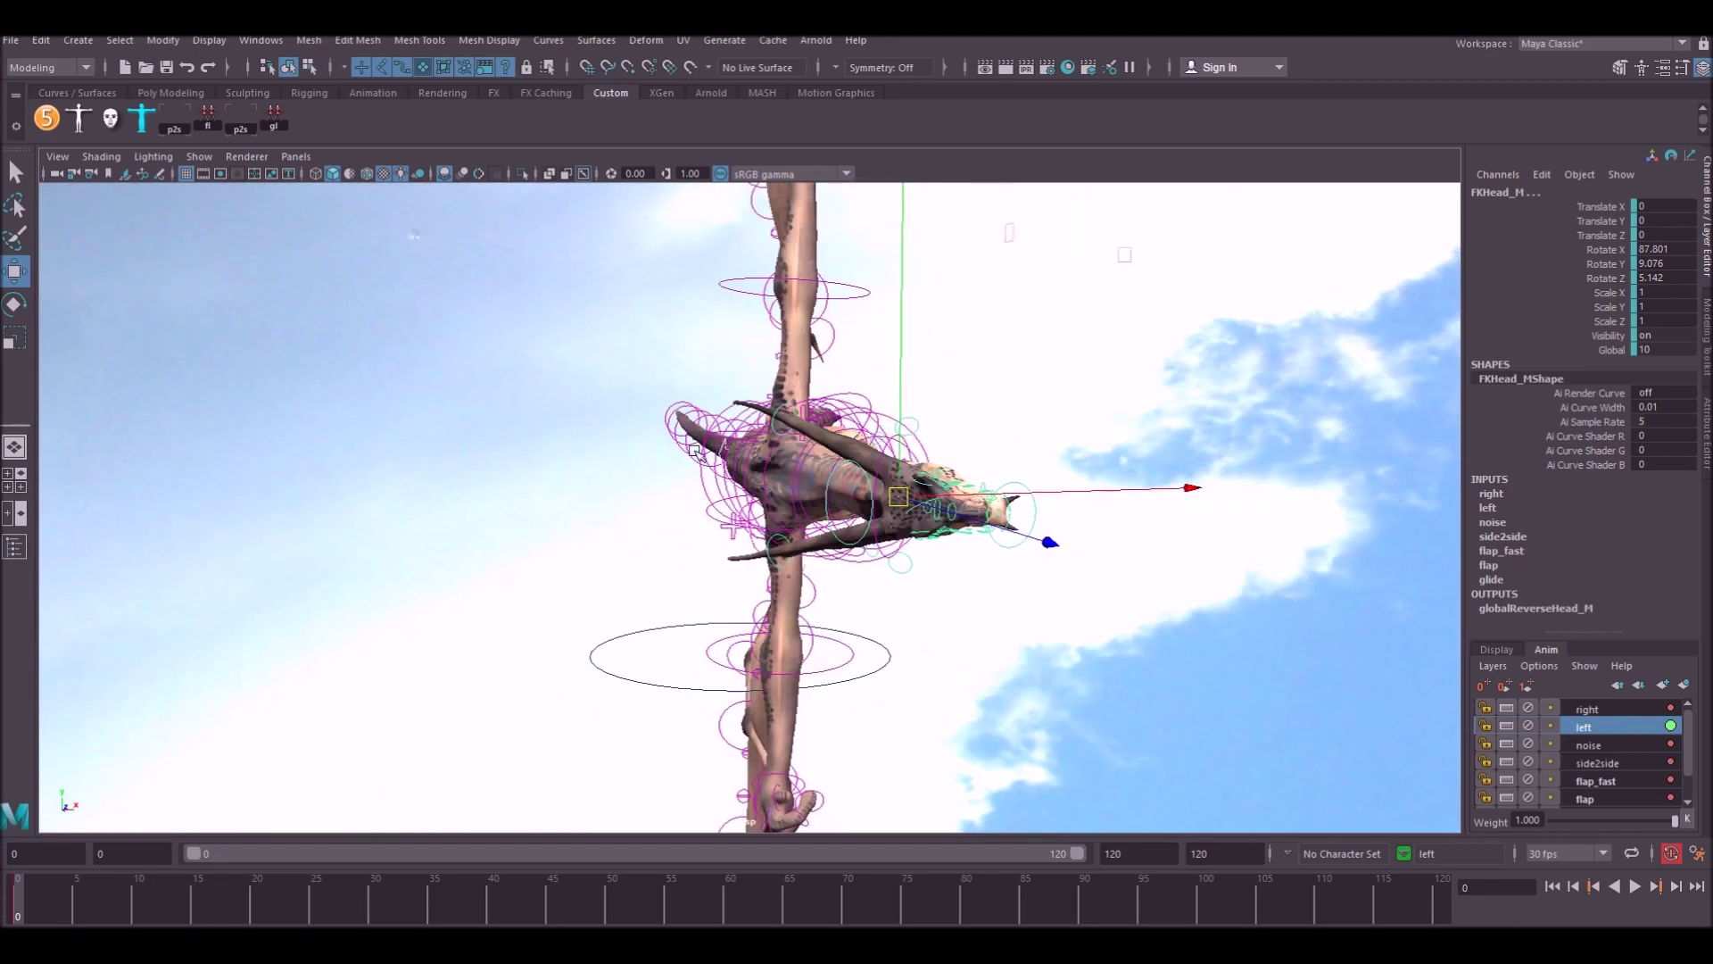
pyautogui.keyDown('alt'); pyautogui.moveTo(705, 456); pyautogui.dragTo(760, 475); pyautogui.keyUp('alt')
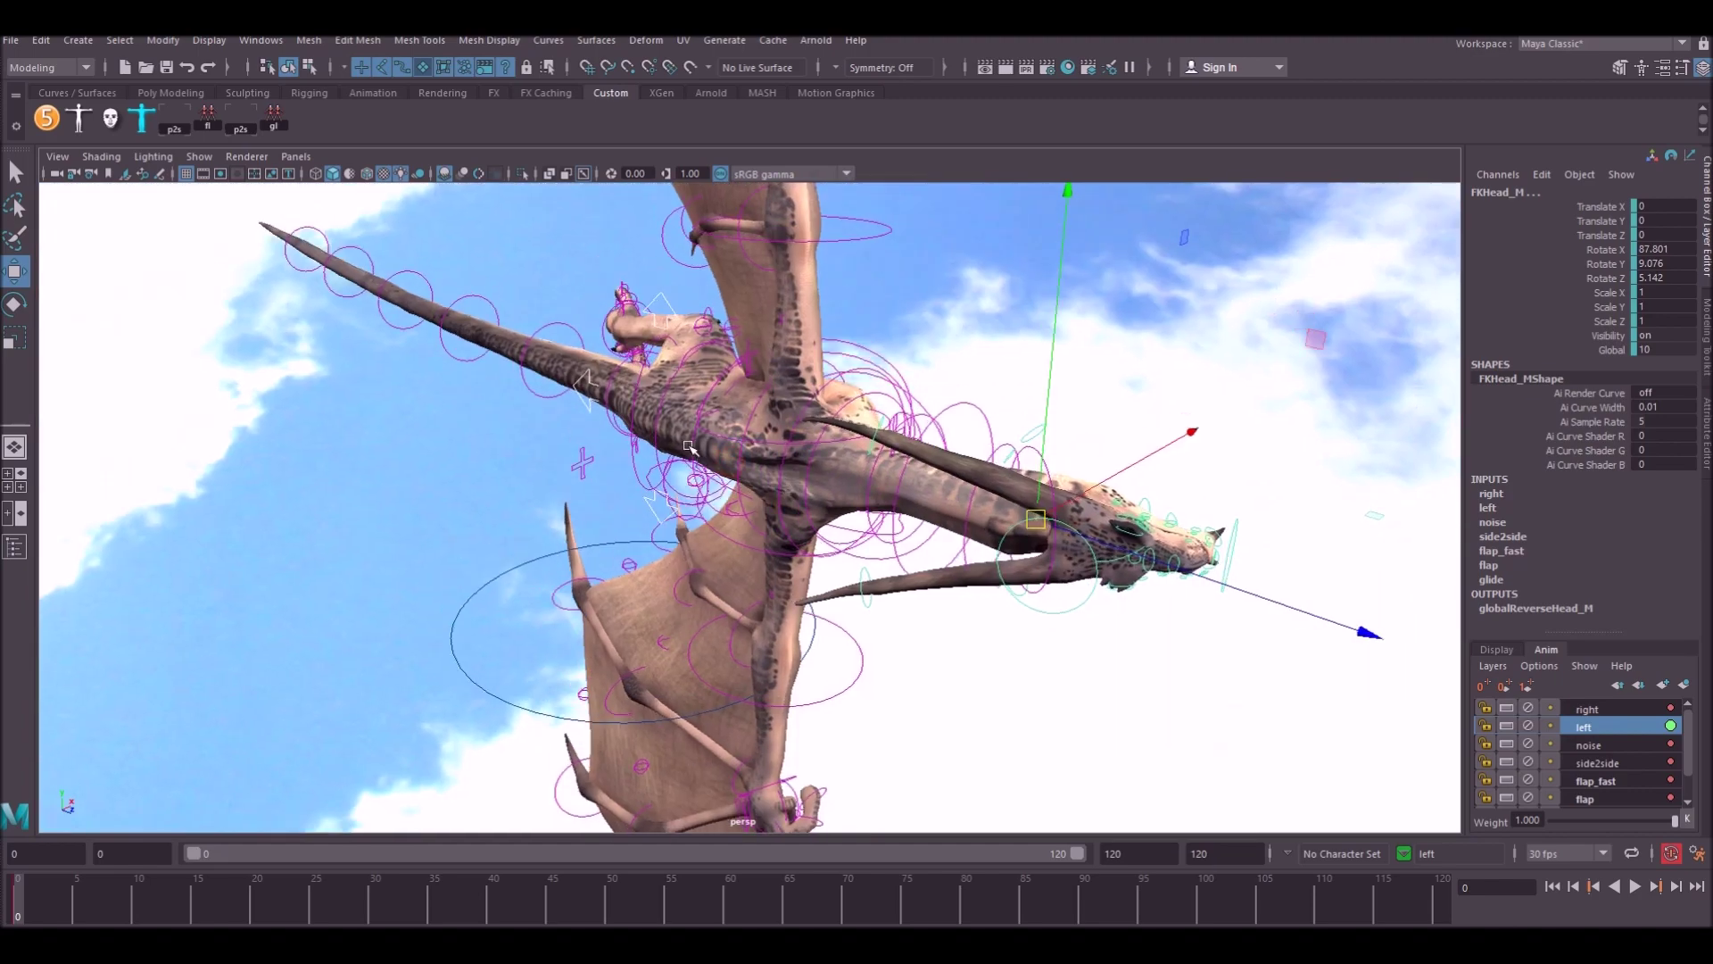
pyautogui.click(748, 475)
pyautogui.click(744, 479)
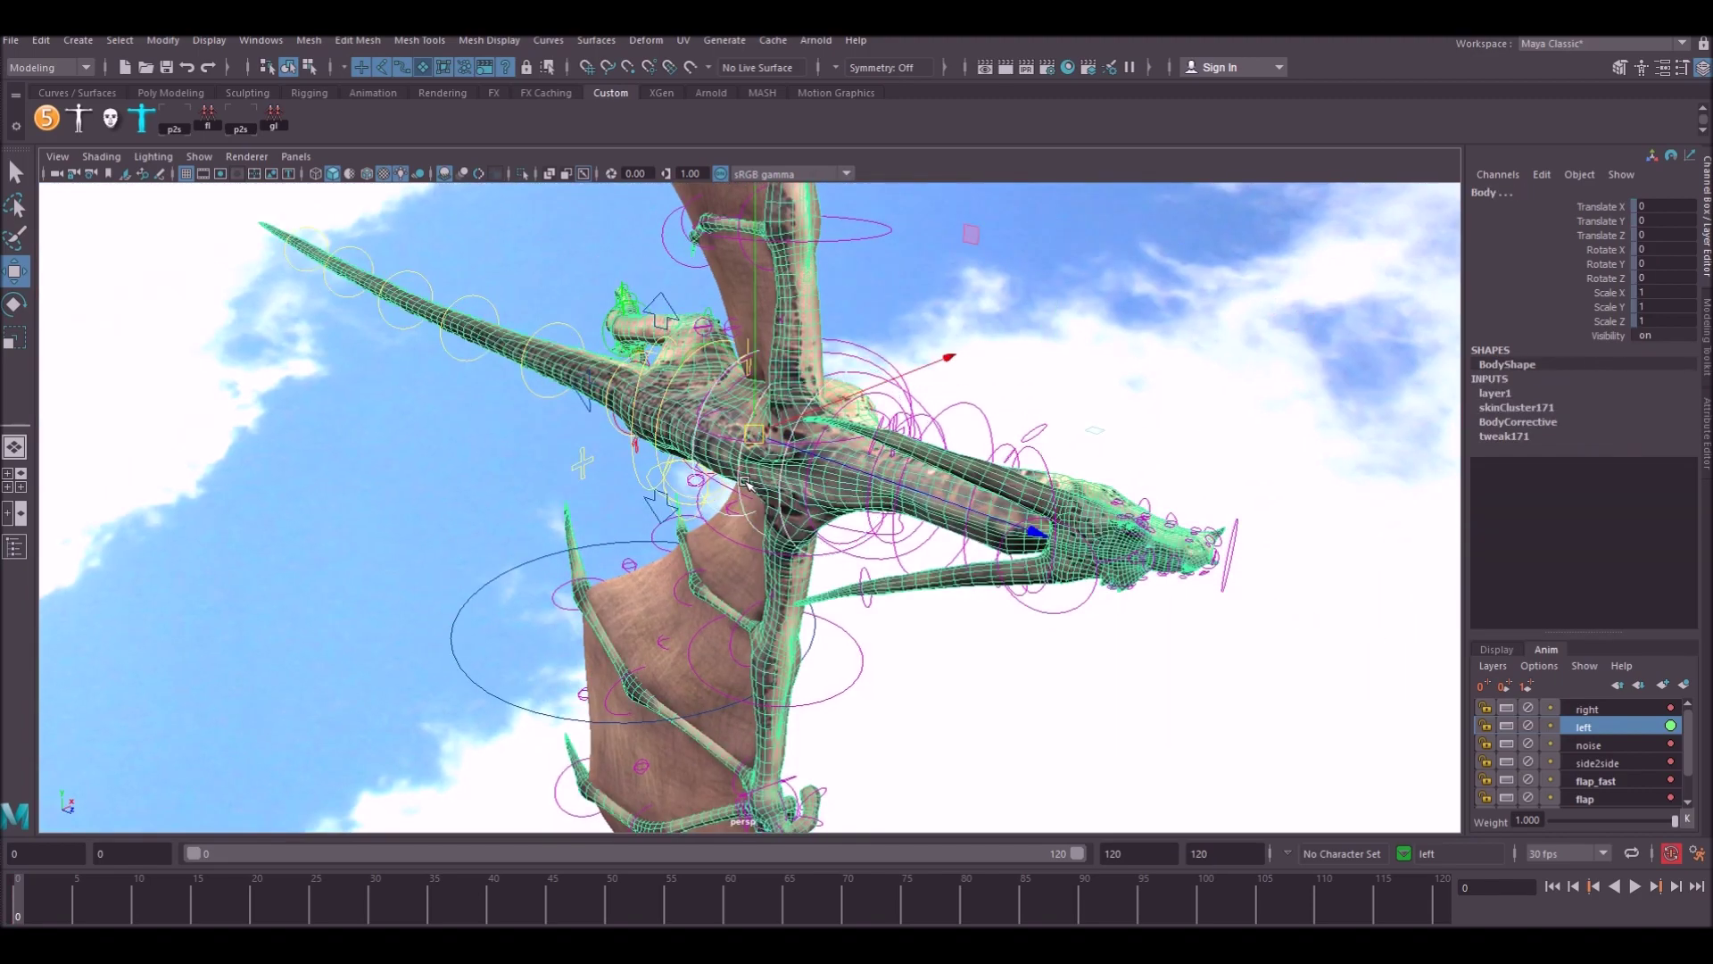
pyautogui.click(423, 67)
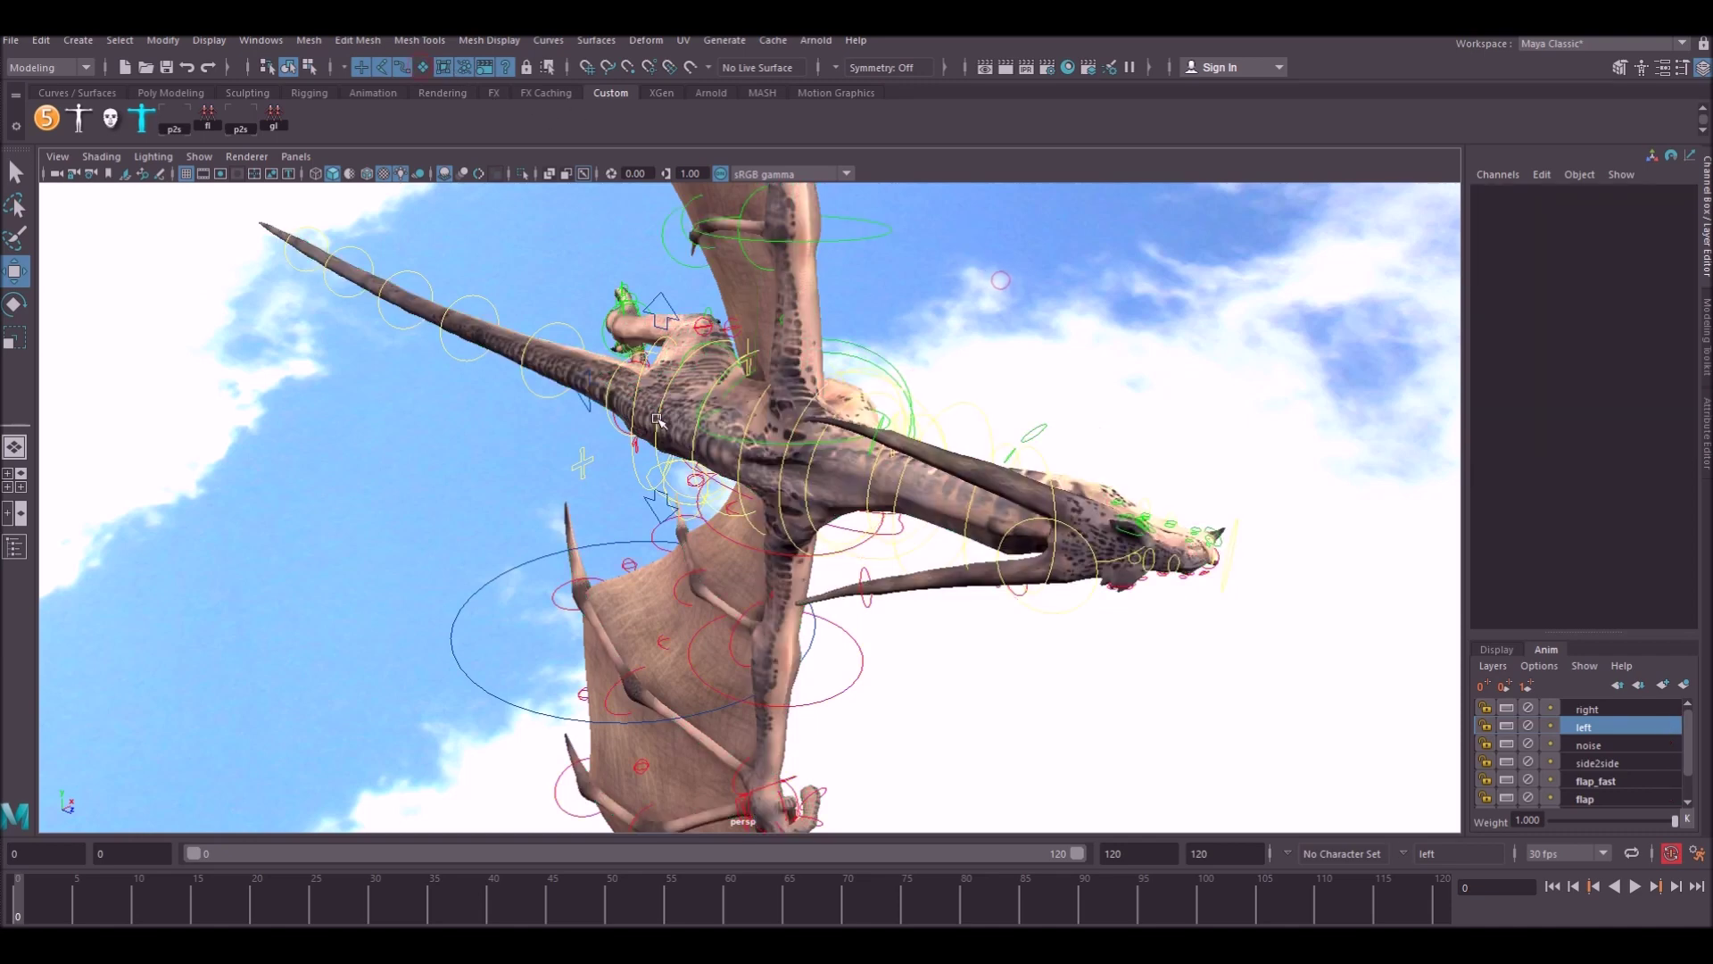
# Select the spine controls up to the chest and bend the torso, rotating FKChest_M to about 21 degrees in Z
pyautogui.click(695, 455)
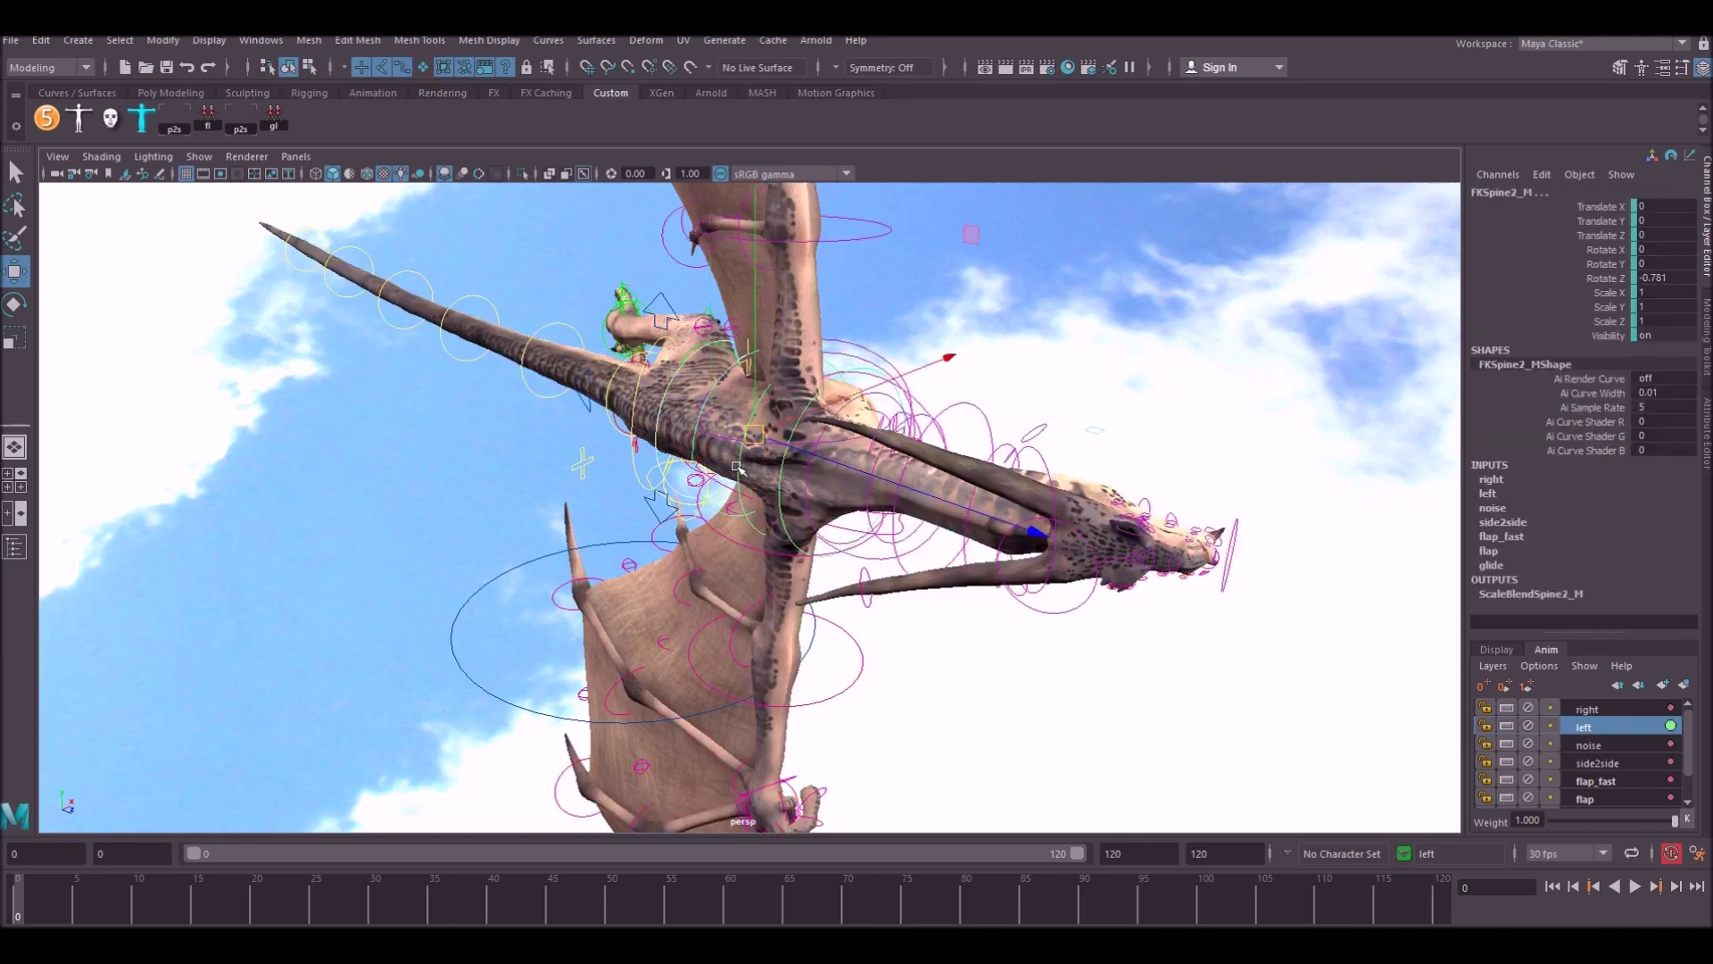
pyautogui.click(789, 483)
pyautogui.click(822, 502)
pyautogui.press('e')
pyautogui.keyDown('alt'); pyautogui.moveTo(972, 517); pyautogui.dragTo(814, 542); pyautogui.keyUp('alt')
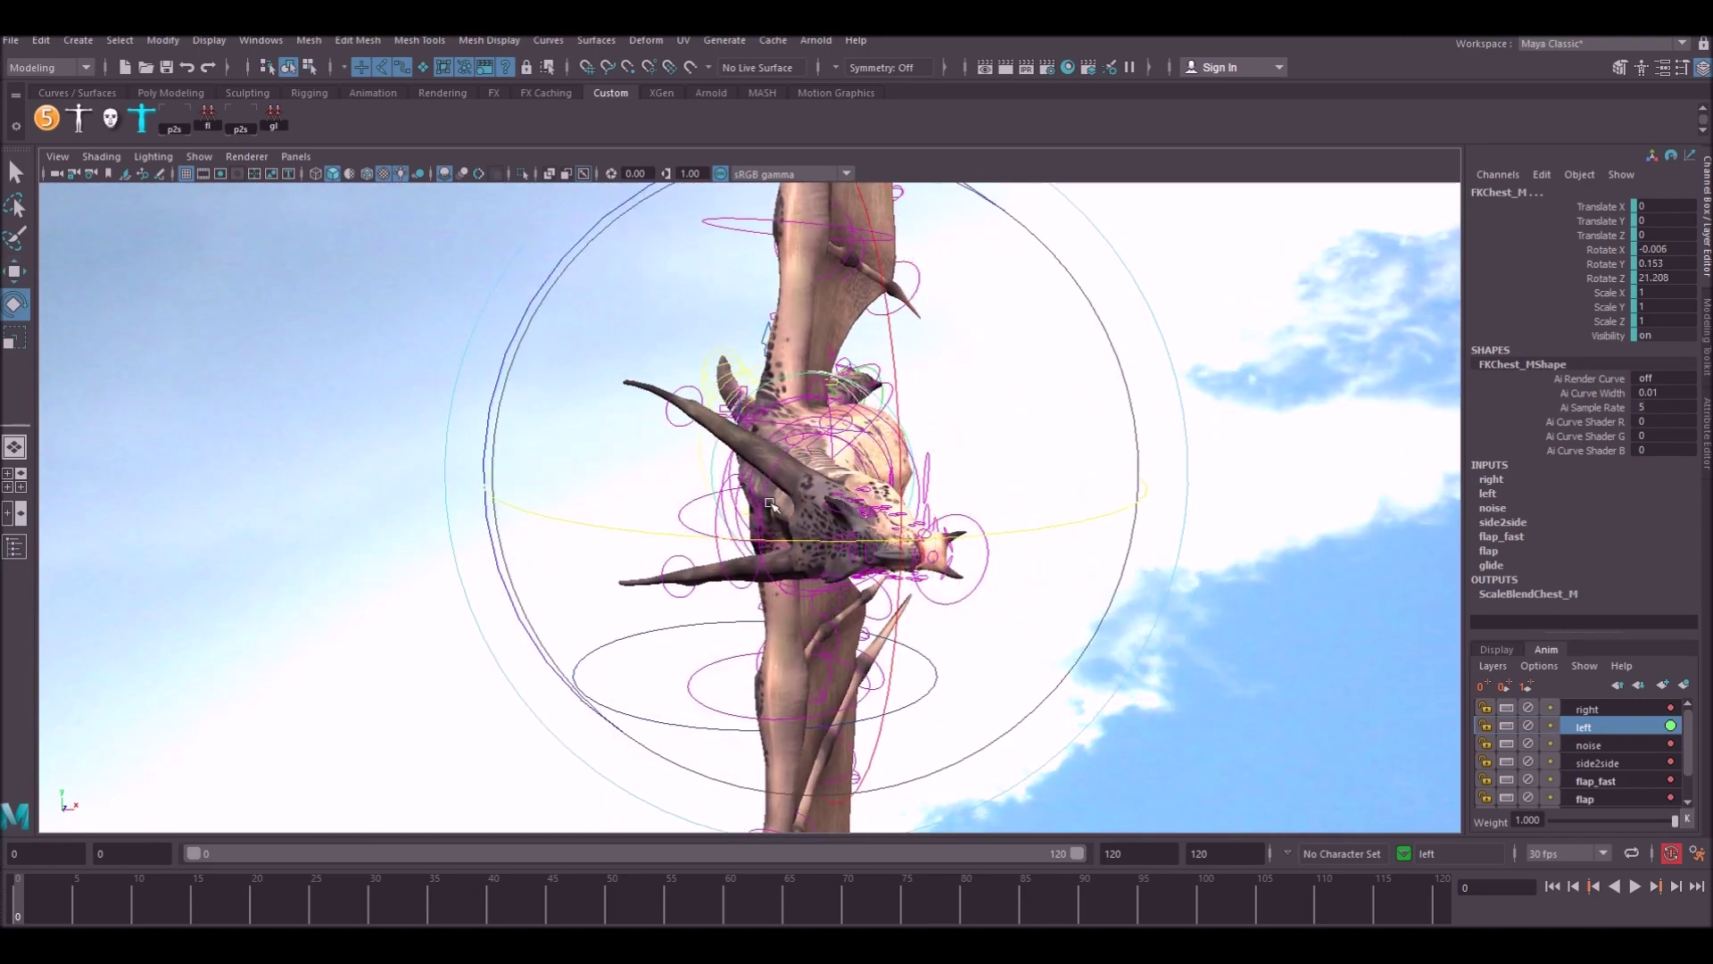
pyautogui.keyDown('alt'); pyautogui.moveTo(665, 492); pyautogui.dragTo(784, 482); pyautogui.keyUp('alt')
# Select the FKNeck1_M control and rotate it to about 25 degrees in Z
pyautogui.click(862, 522)
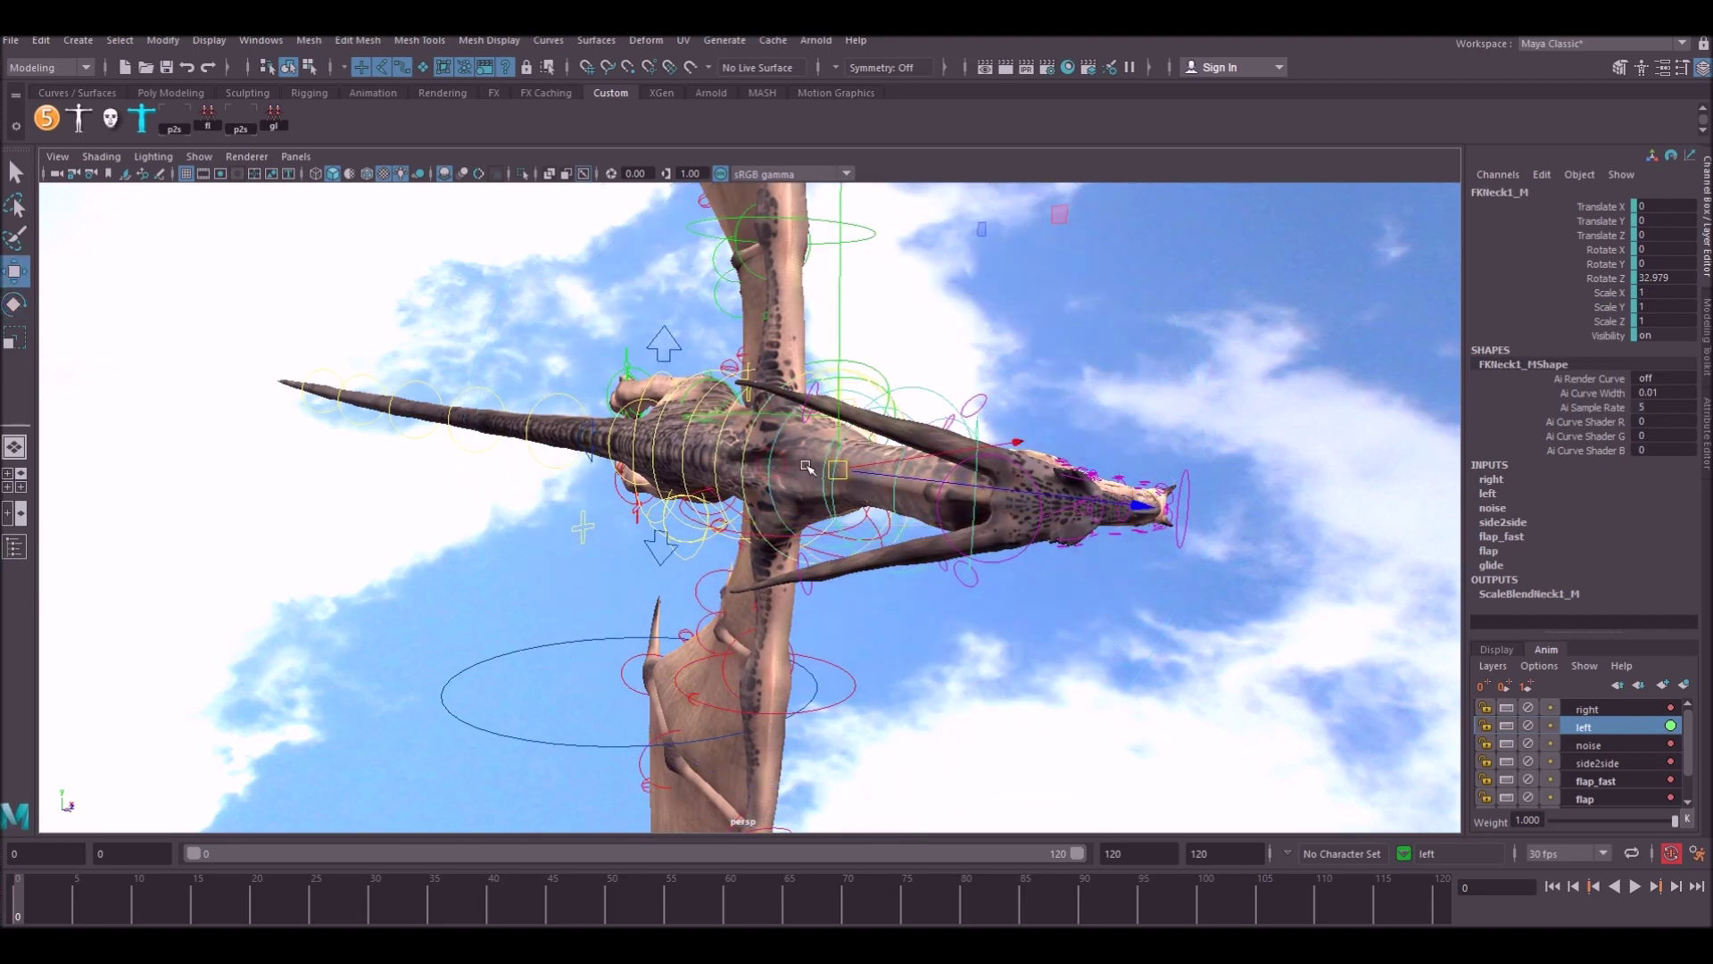
pyautogui.moveTo(862, 524); pyautogui.dragTo(828, 527)
pyautogui.press('w')
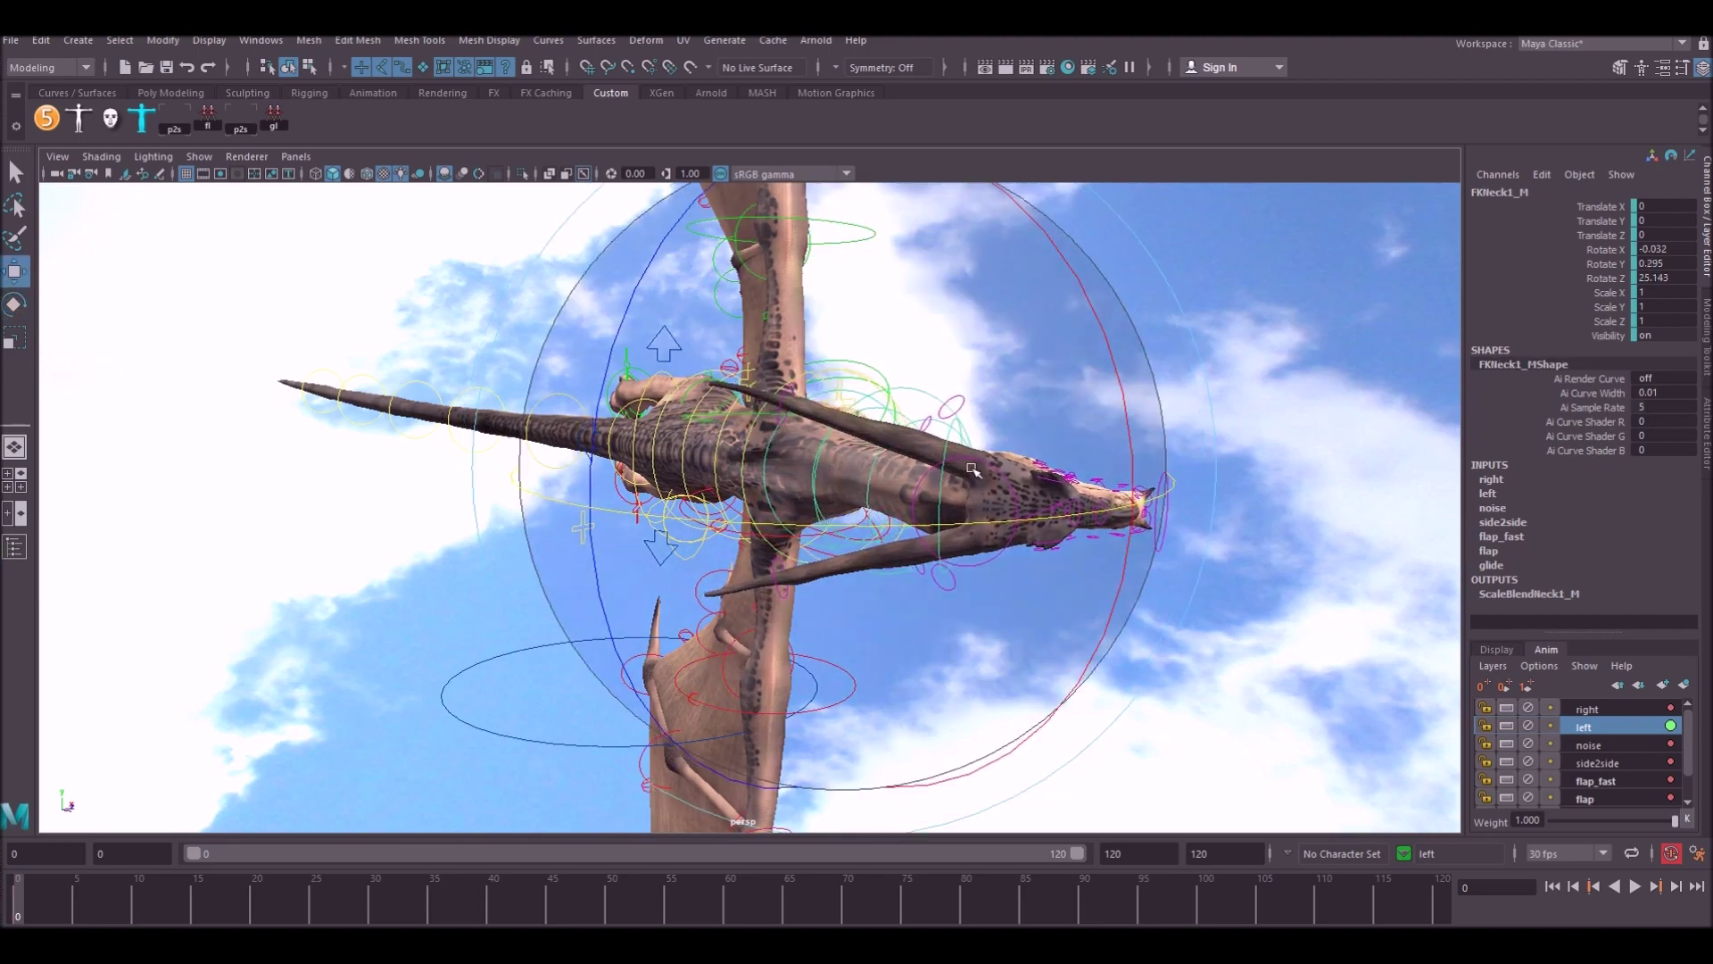
# Select the FKHead_M control and rotate it to about 86 degrees in X, 10 in Y and -21 in Z
pyautogui.keyDown('alt'); pyautogui.moveTo(951, 542); pyautogui.dragTo(916, 556); pyautogui.keyUp('alt')
pyautogui.click(1051, 540)
pyautogui.press('e')
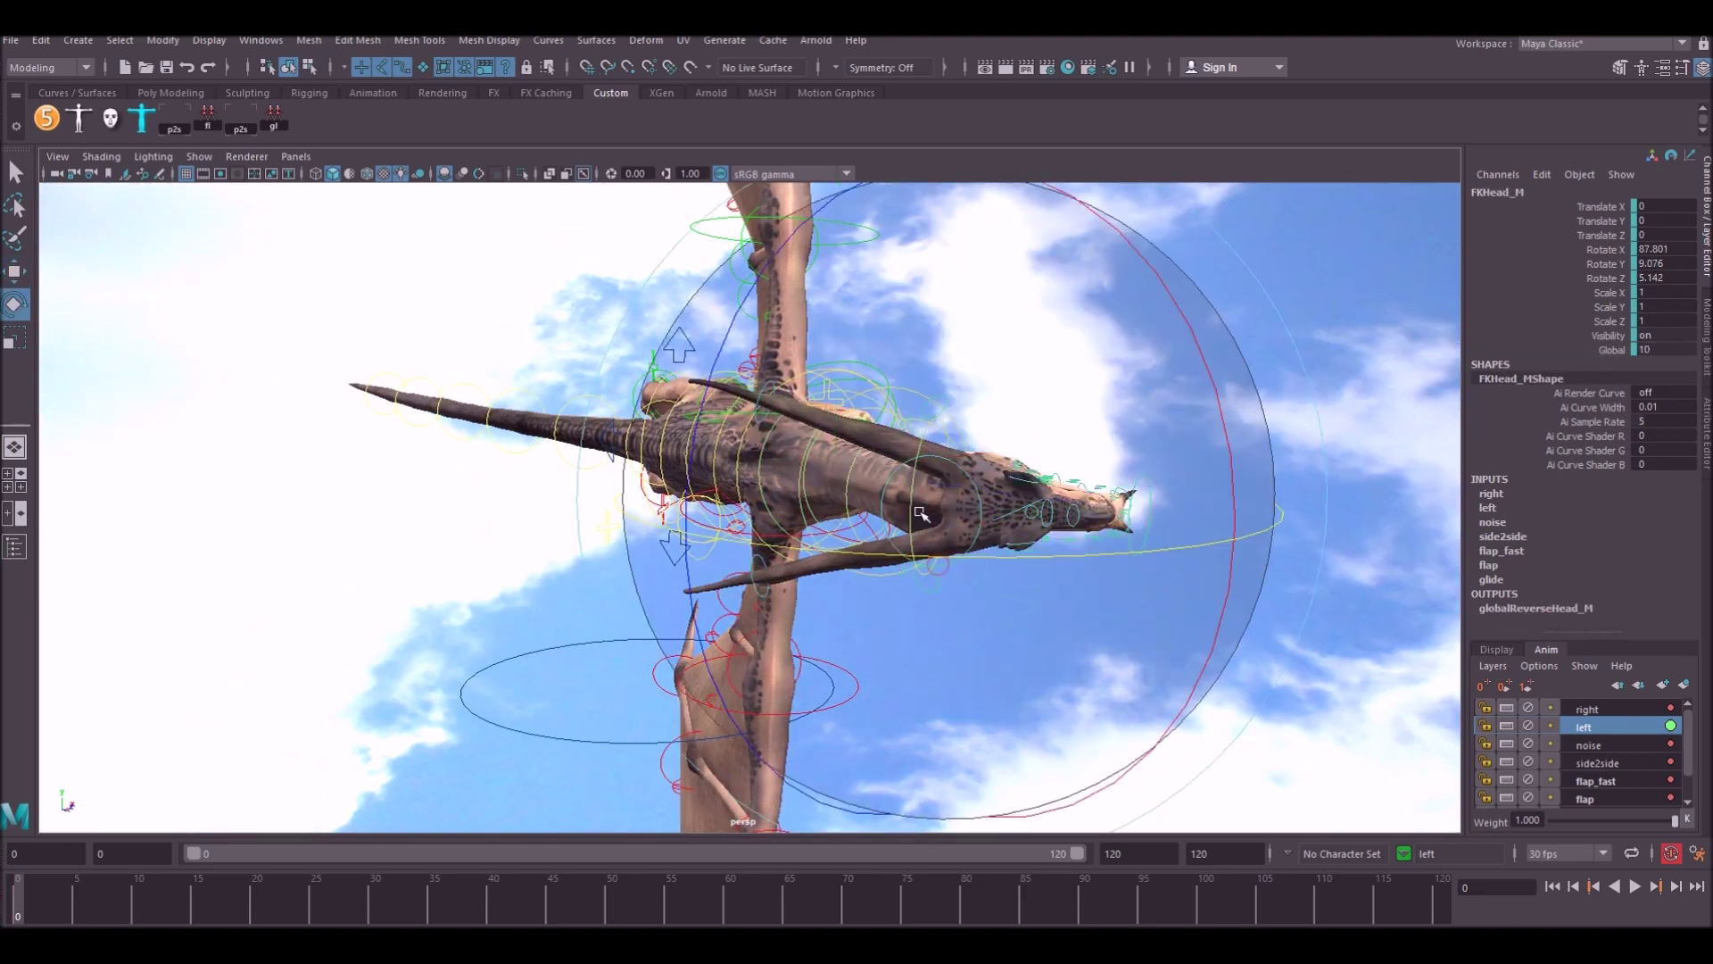
pyautogui.keyDown('alt'); pyautogui.moveTo(1051, 541); pyautogui.dragTo(573, 441); pyautogui.keyUp('alt')
pyautogui.keyDown('alt'); pyautogui.moveTo(845, 467); pyautogui.dragTo(1059, 497); pyautogui.keyUp('alt')
pyautogui.press('w')
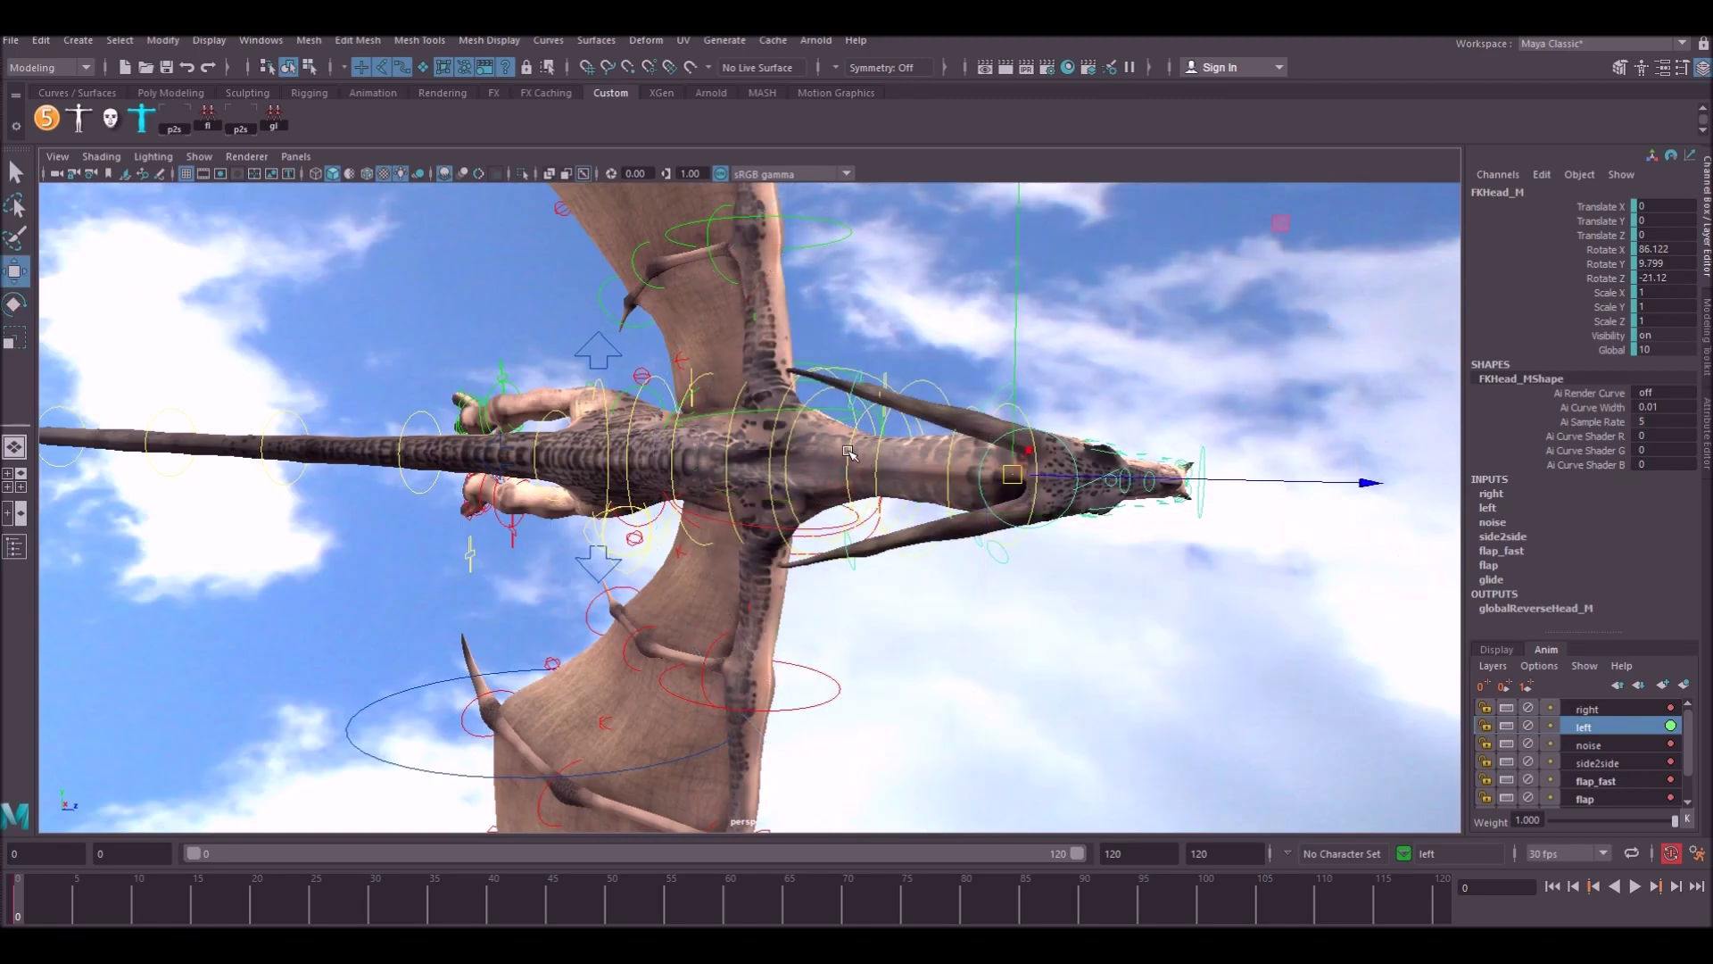
# Select the FKNeck2_M control and move it to about -13.2 in X and 16.7 in Y
pyautogui.press('e')
pyautogui.click(848, 450)
pyautogui.keyDown('alt'); pyautogui.moveTo(848, 451); pyautogui.dragTo(546, 484); pyautogui.keyUp('alt')
pyautogui.press('w')
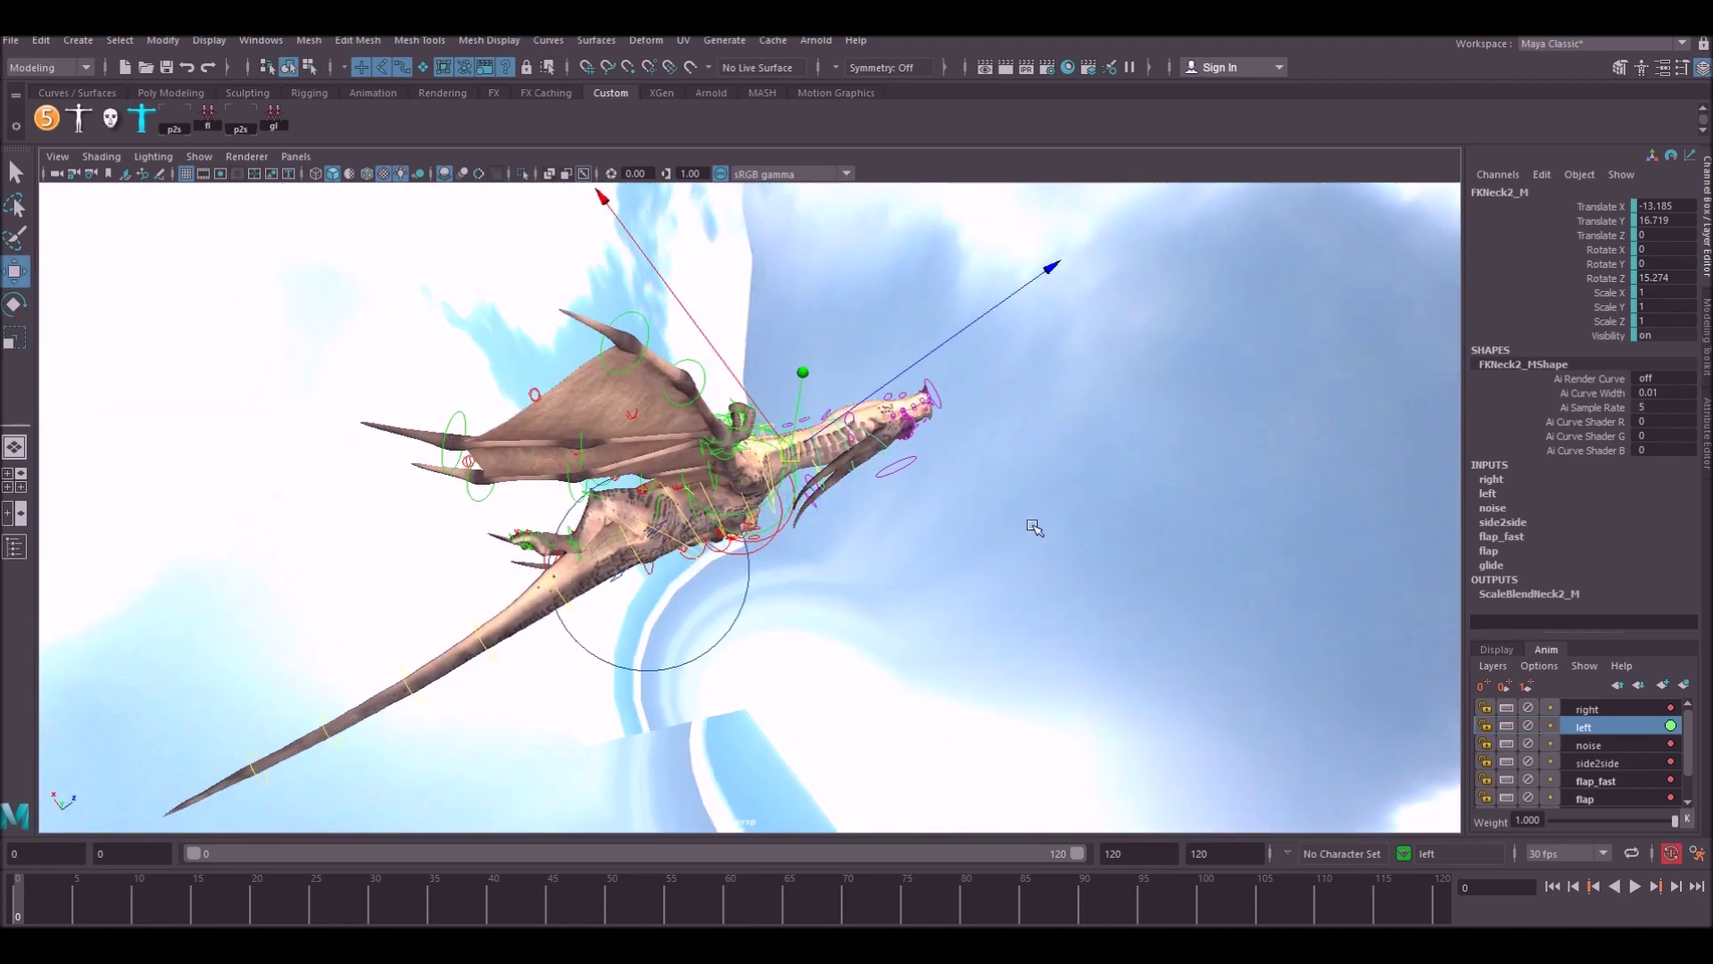
# Refine the left turn pose by selecting further rig controls and adjusting them with the Rotate and Move tools
pyautogui.keyDown('alt'); pyautogui.moveTo(1032, 526); pyautogui.dragTo(874, 420); pyautogui.keyUp('alt')
pyautogui.click(1293, 493)
pyautogui.press('e')
pyautogui.press('w')
pyautogui.keyDown('shift'); pyautogui.click(581, 267); pyautogui.keyUp('shift')
pyautogui.press('e')
pyautogui.keyDown('alt'); pyautogui.moveTo(580, 267); pyautogui.dragTo(624, 428); pyautogui.keyUp('alt')
pyautogui.press('w')
pyautogui.press('e')
pyautogui.press('w')
pyautogui.click(785, 482)
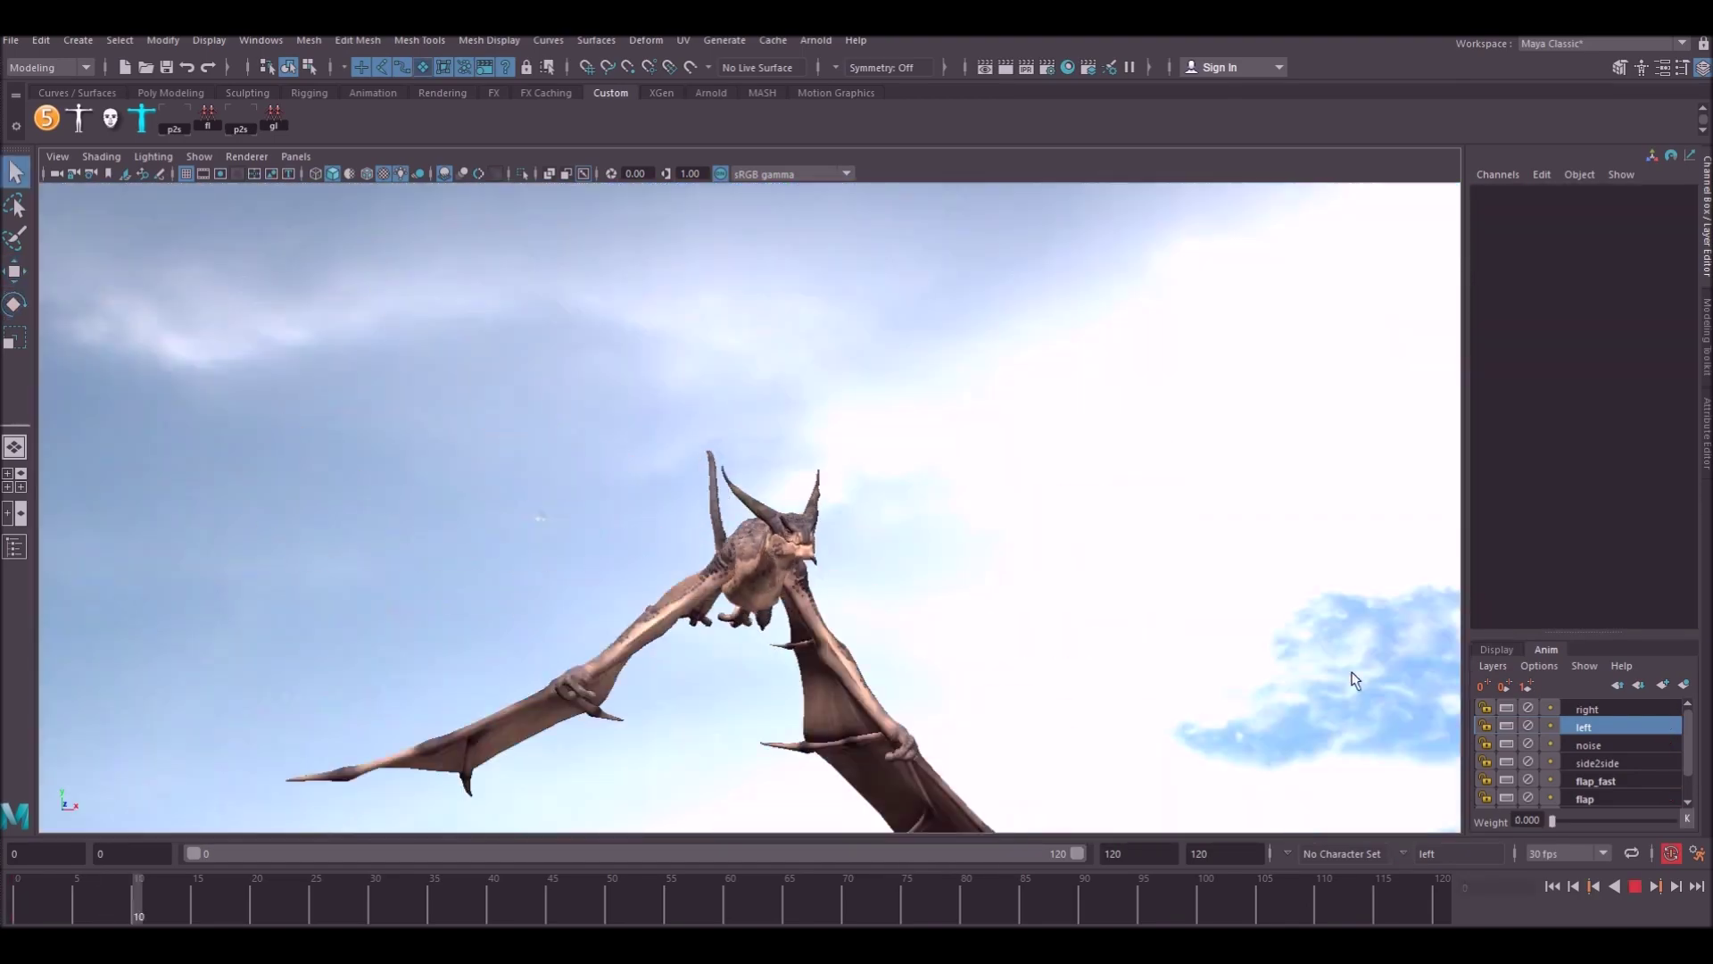
# Test the left layer's blend during playback at weights of 0.4, about 0.7 and 1, and return the weight to 0
pyautogui.moveTo(1553, 820); pyautogui.dragTo(1598, 828)
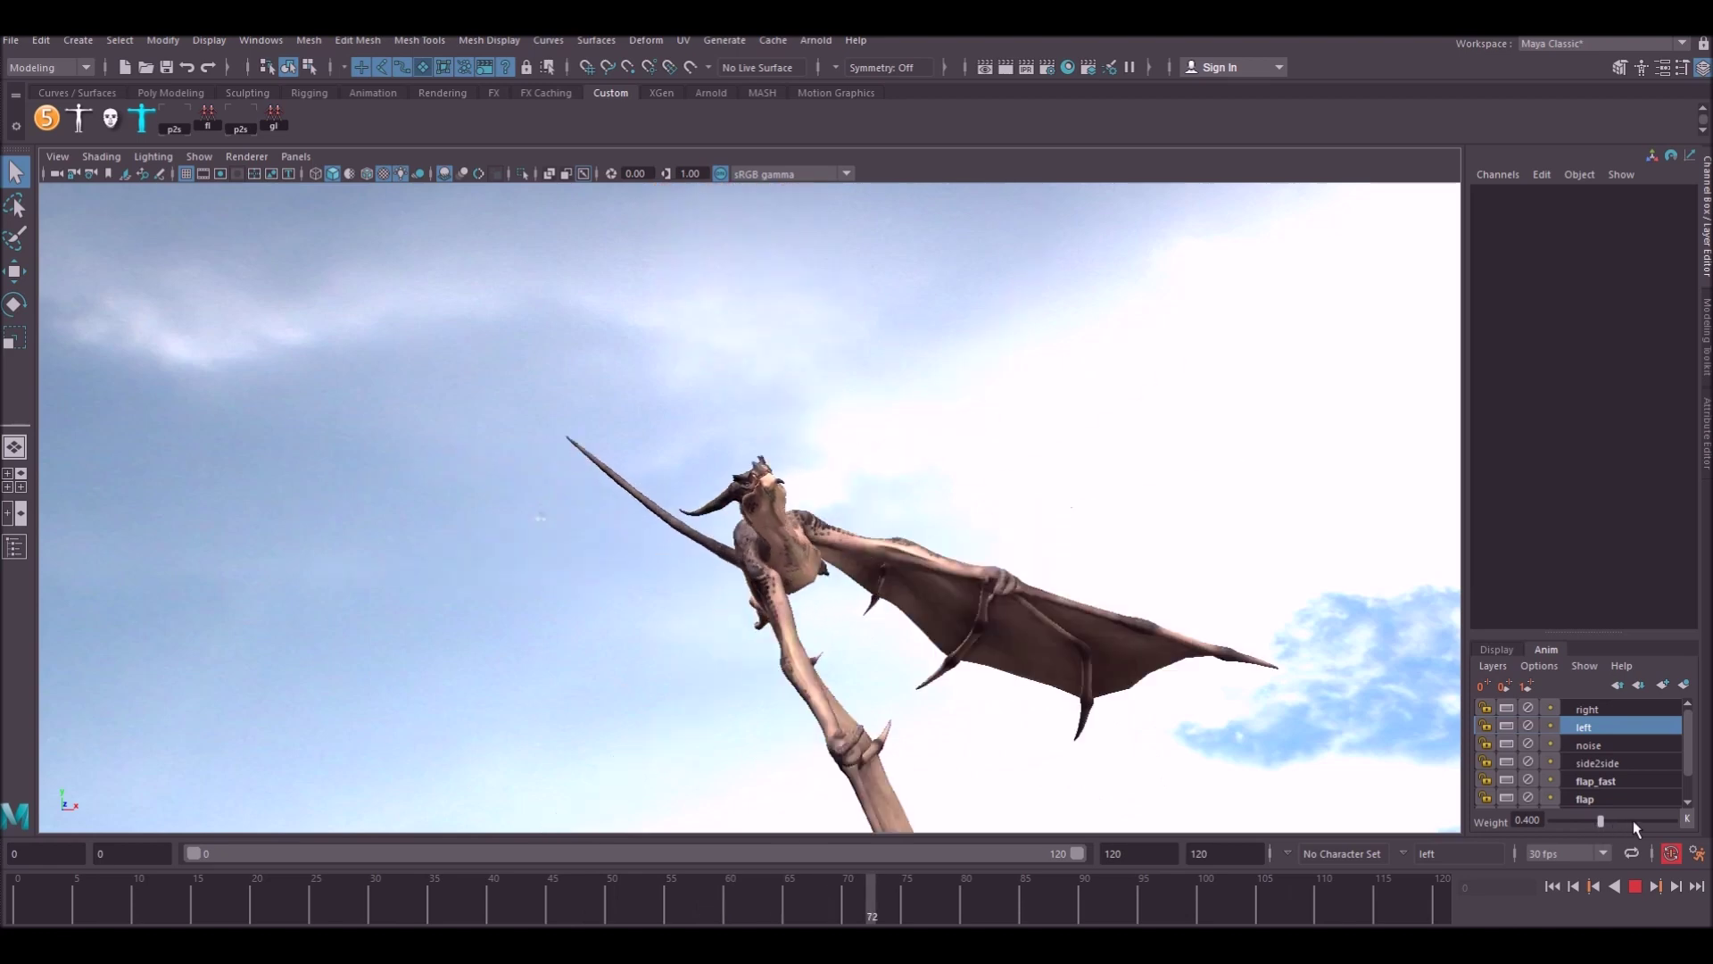
pyautogui.click(1634, 820)
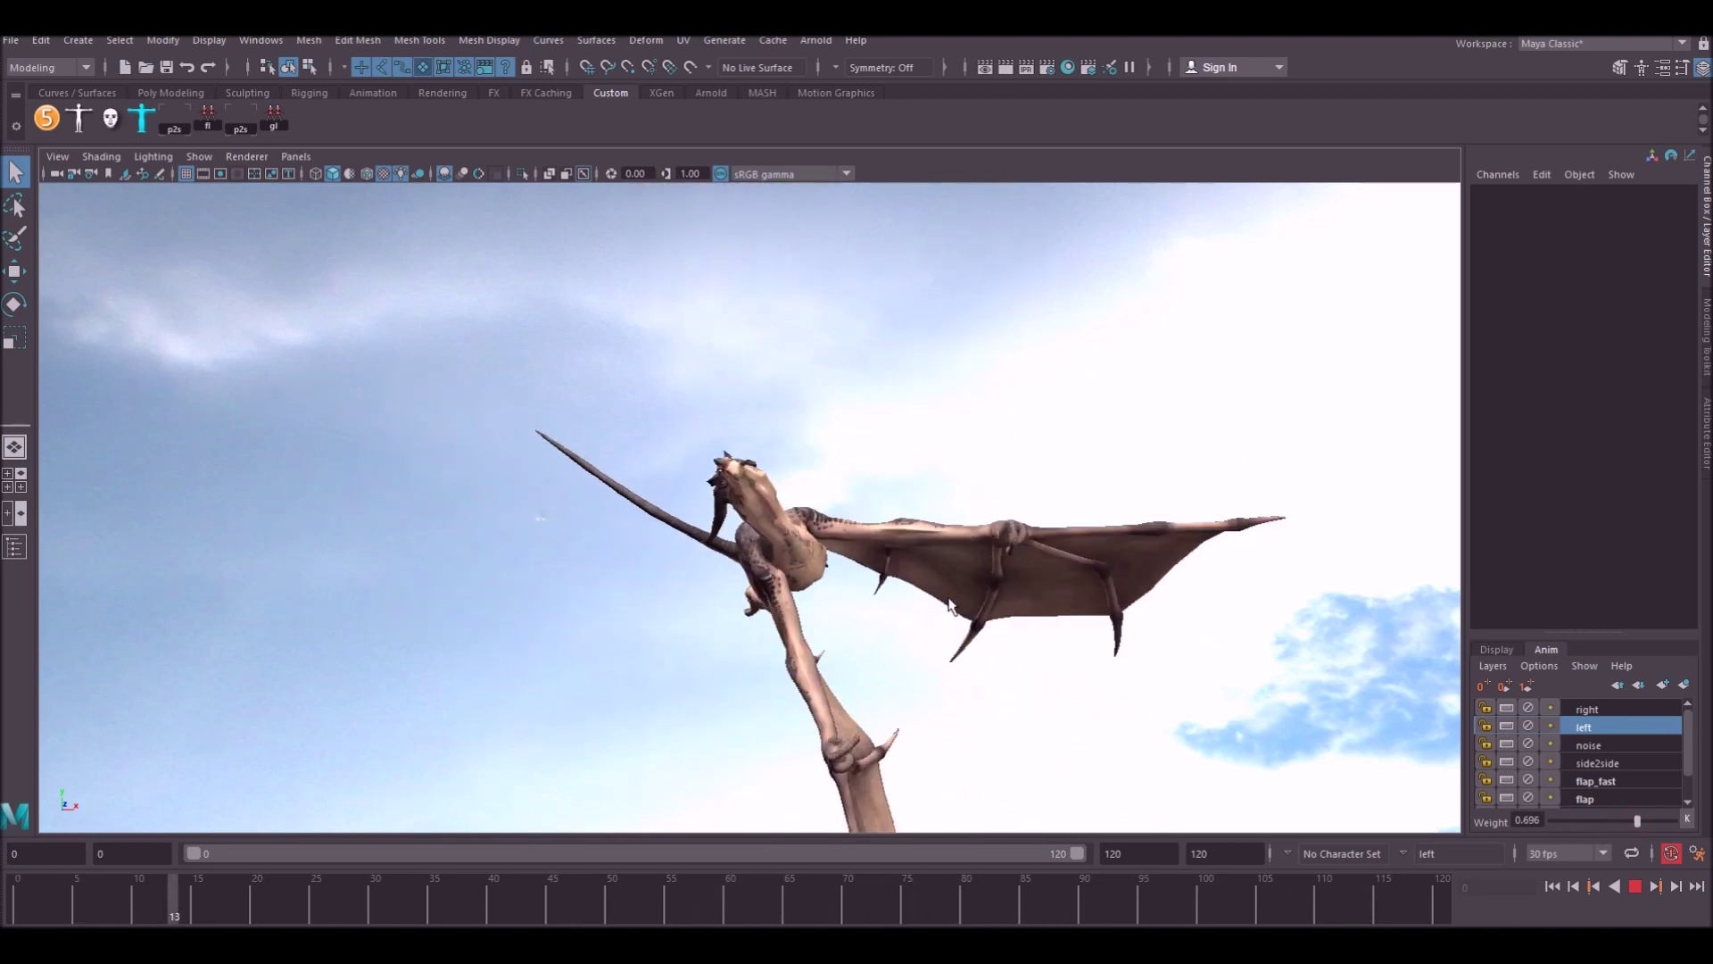
pyautogui.moveTo(1638, 820); pyautogui.dragTo(1680, 820)
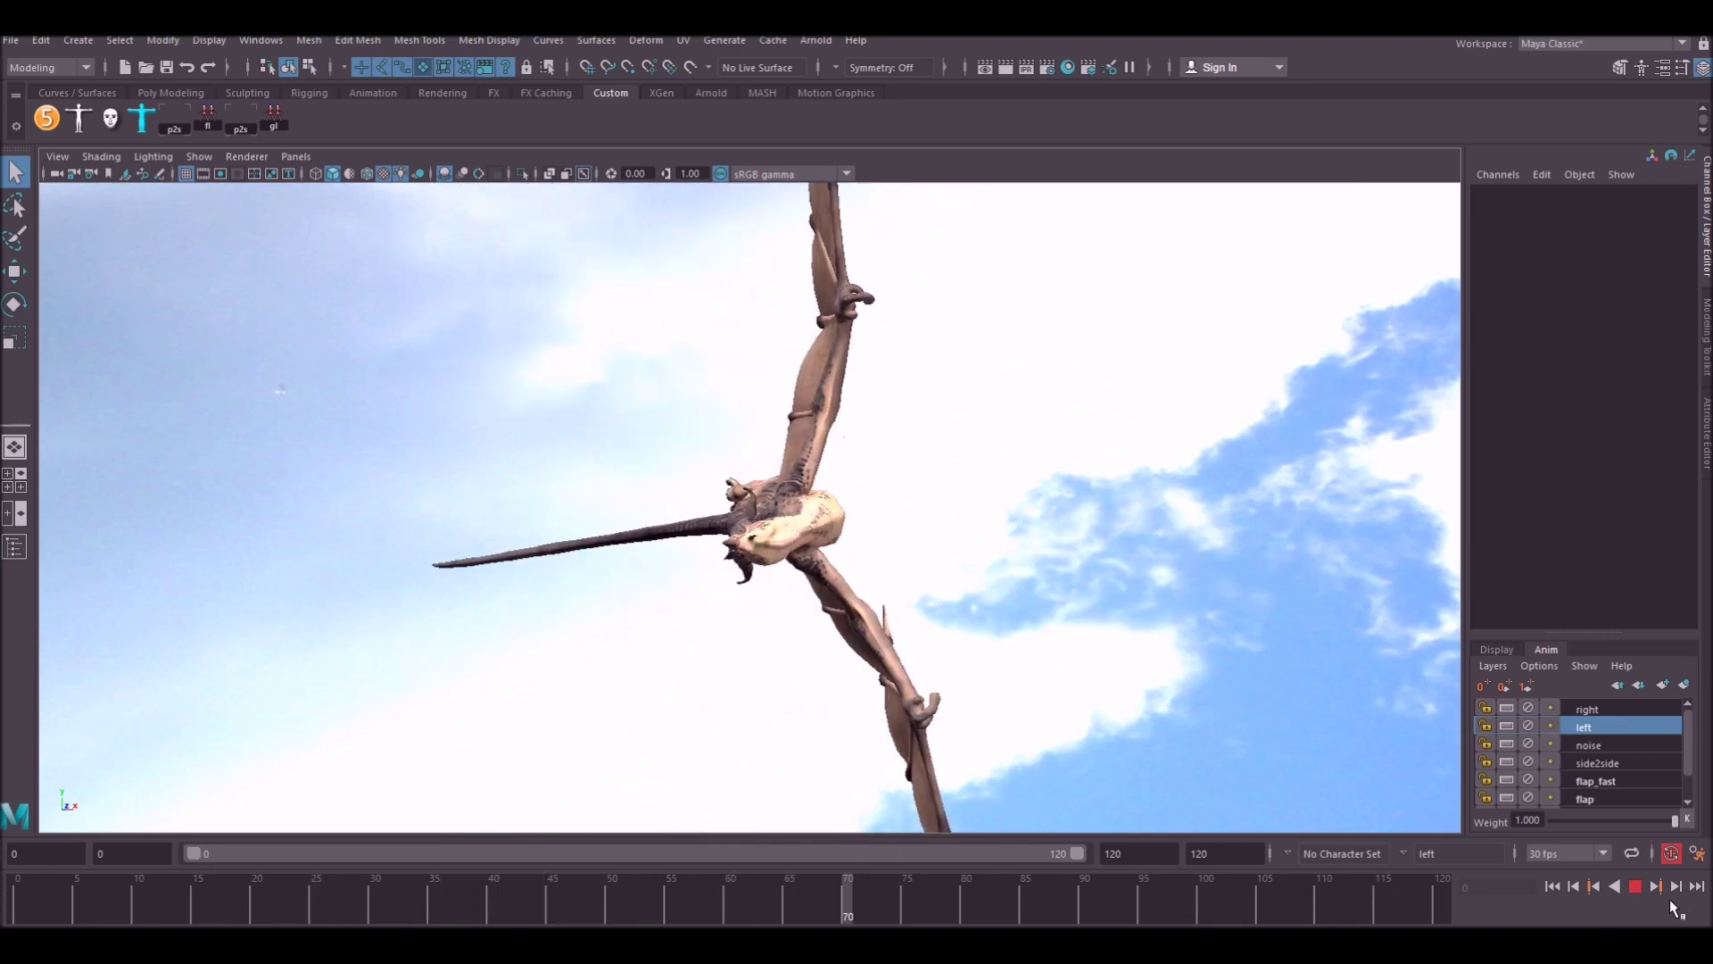
pyautogui.moveTo(1635, 824); pyautogui.dragTo(1552, 821)
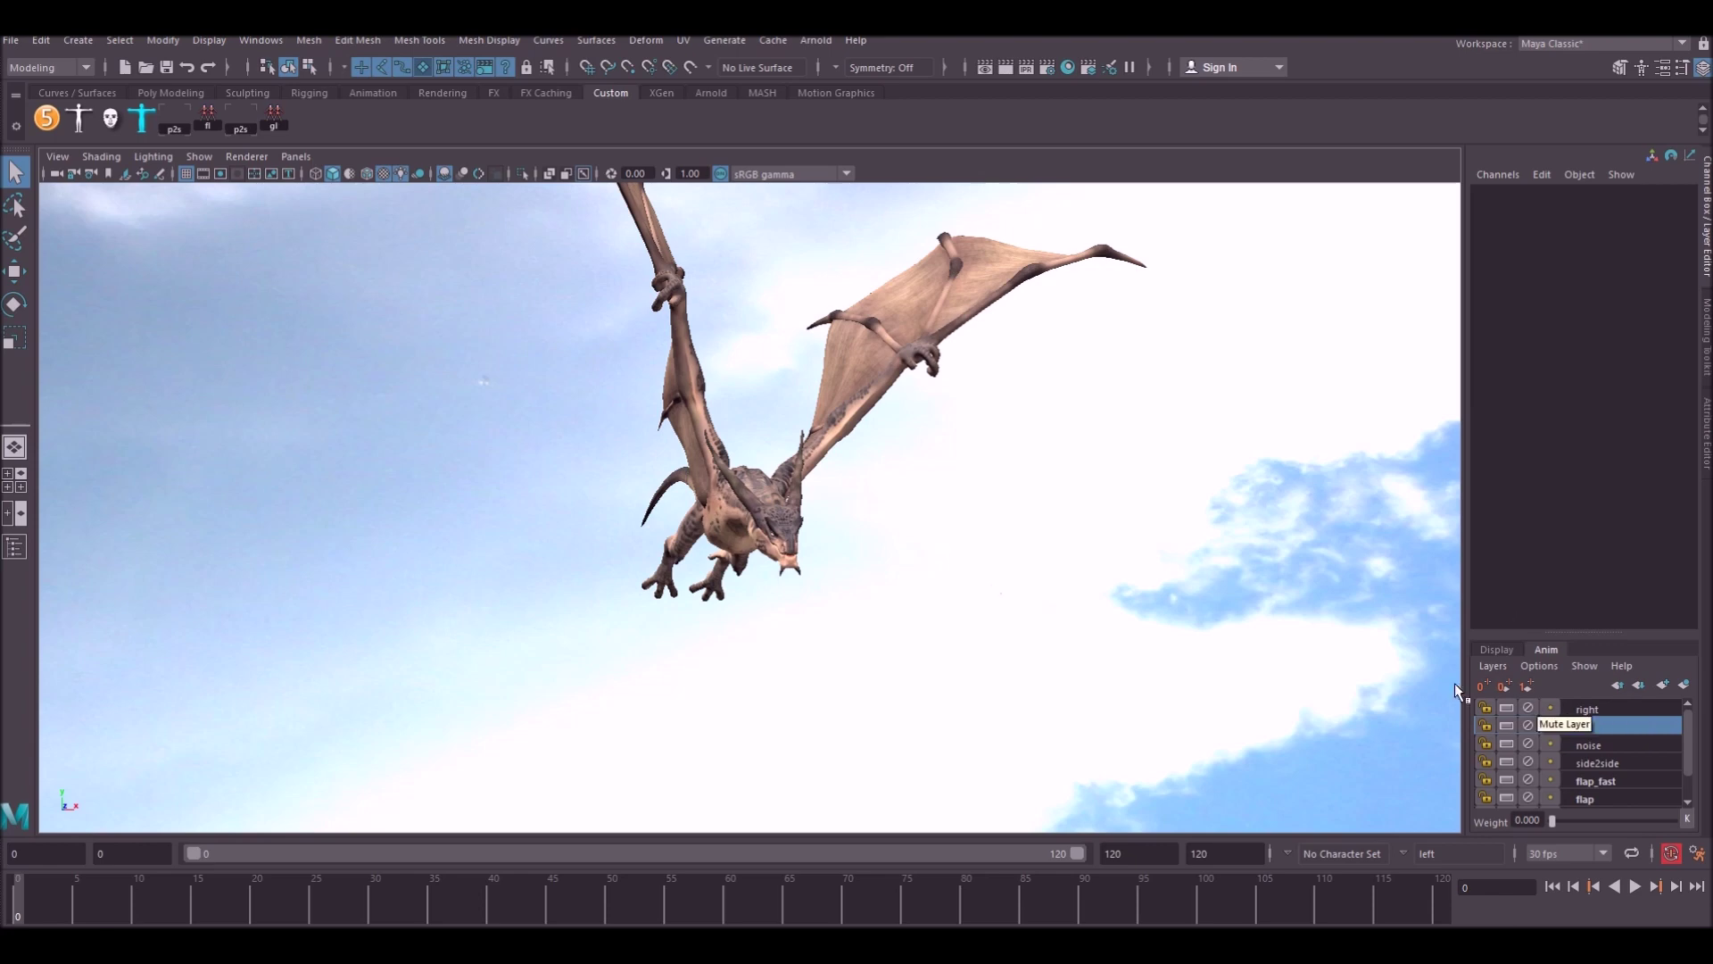
pyautogui.keyDown('alt'); pyautogui.moveTo(992, 586); pyautogui.dragTo(962, 586); pyautogui.keyUp('alt')
pyautogui.keyDown('alt'); pyautogui.moveTo(962, 587); pyautogui.dragTo(1173, 587, button='right'); pyautogui.keyUp('alt')
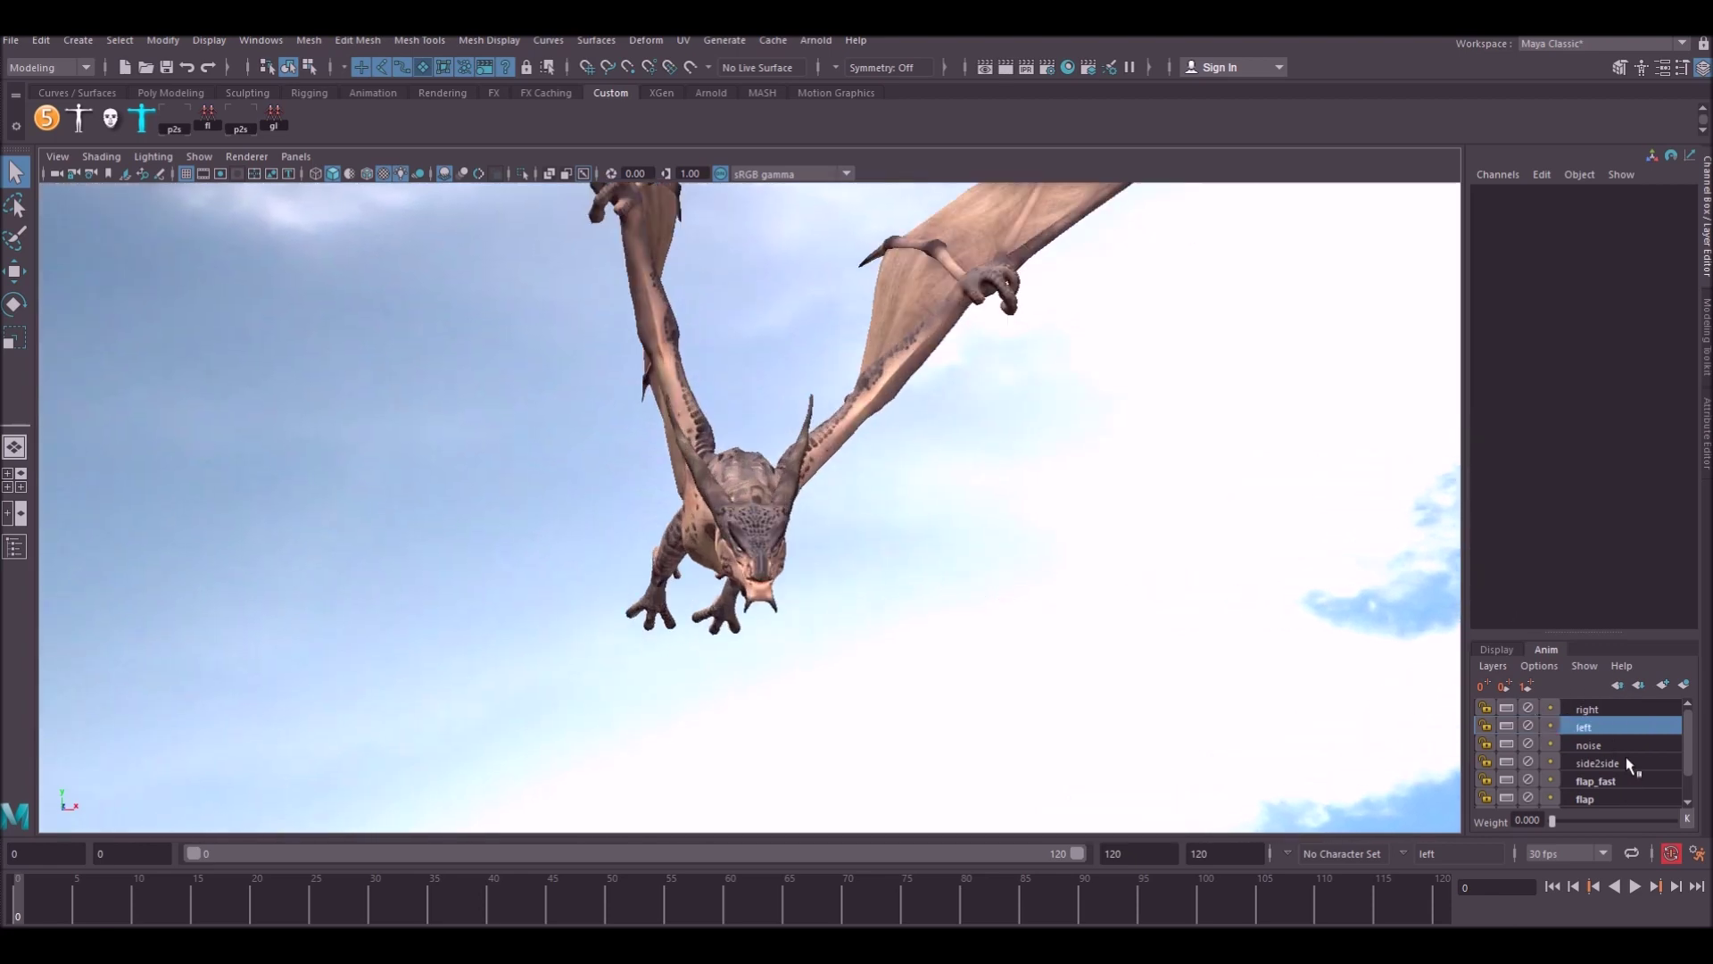
pyautogui.moveTo(875, 495)
pyautogui.keyDown('alt'); pyautogui.mouseDown()
pyautogui.moveTo(923, 498)
pyautogui.moveTo(886, 499)
pyautogui.mouseUp(); pyautogui.keyUp('alt')
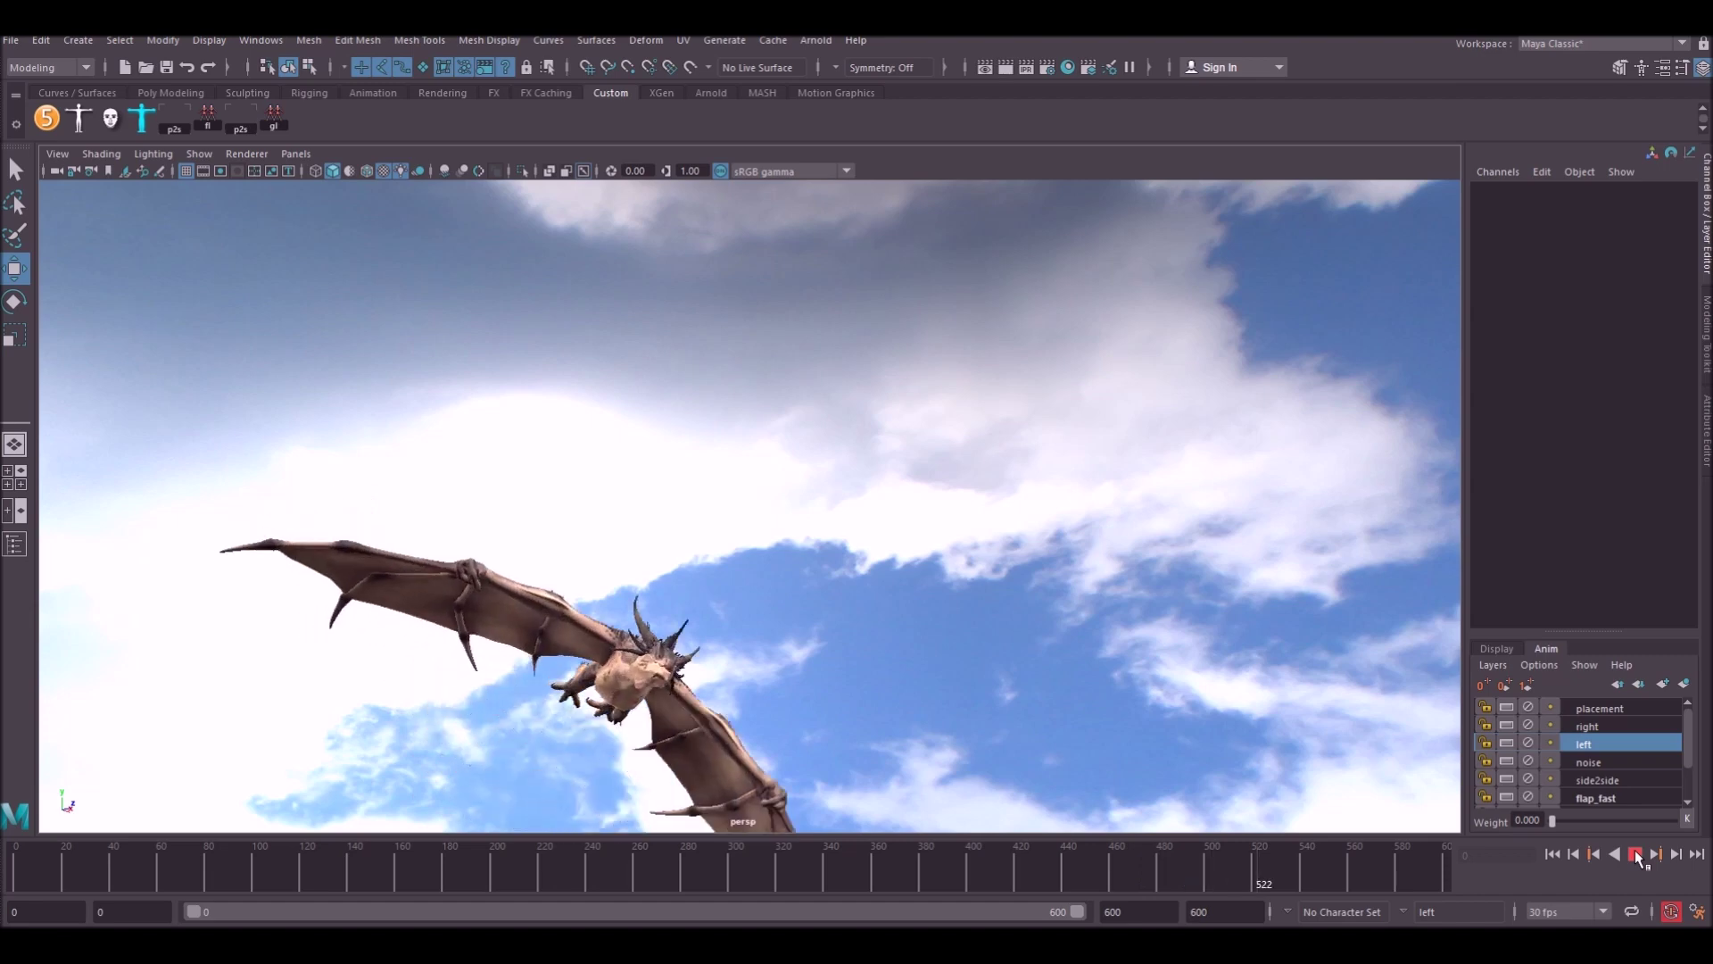
# Play the 600-frame flight animation from the start and stop at frame 373 to examine the turn
pyautogui.click(1636, 855)
pyautogui.moveTo(1244, 854); pyautogui.dragTo(14, 854)
pyautogui.hotkey('alt', 'v')
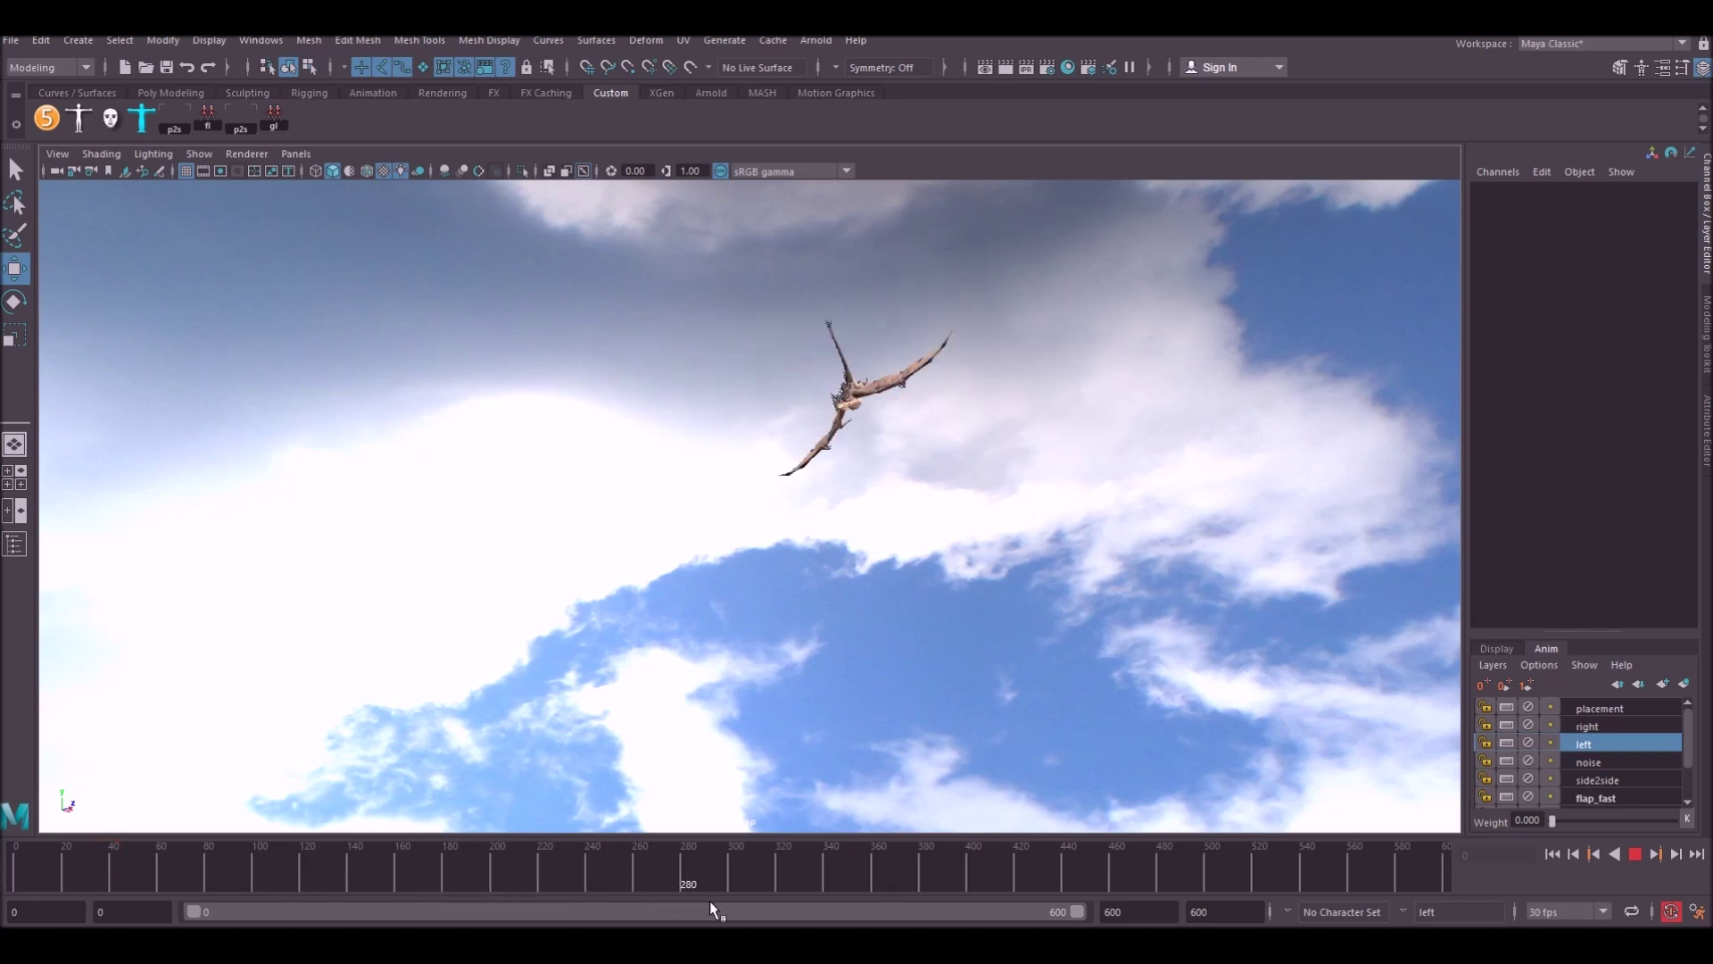
pyautogui.click(902, 854)
# Show the rig's control curves in the viewport and select the dragon's Main control
pyautogui.click(199, 154)
pyautogui.click(243, 266)
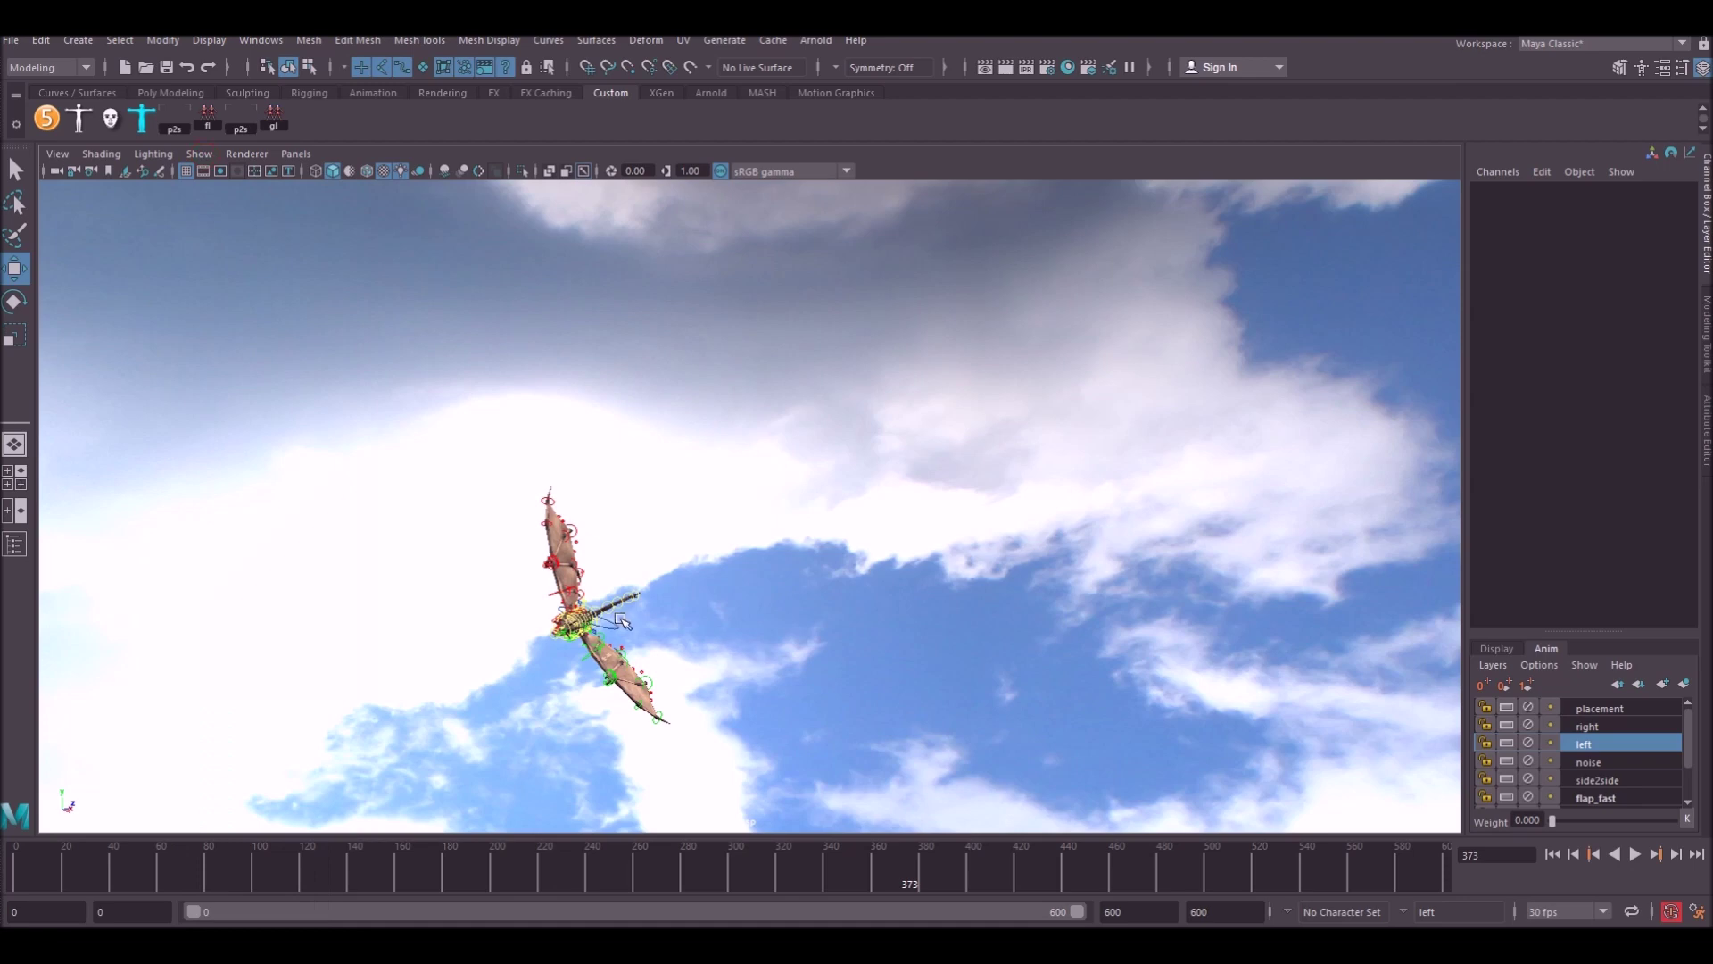
pyautogui.click(683, 647)
pyautogui.click(841, 432)
pyautogui.click(612, 628)
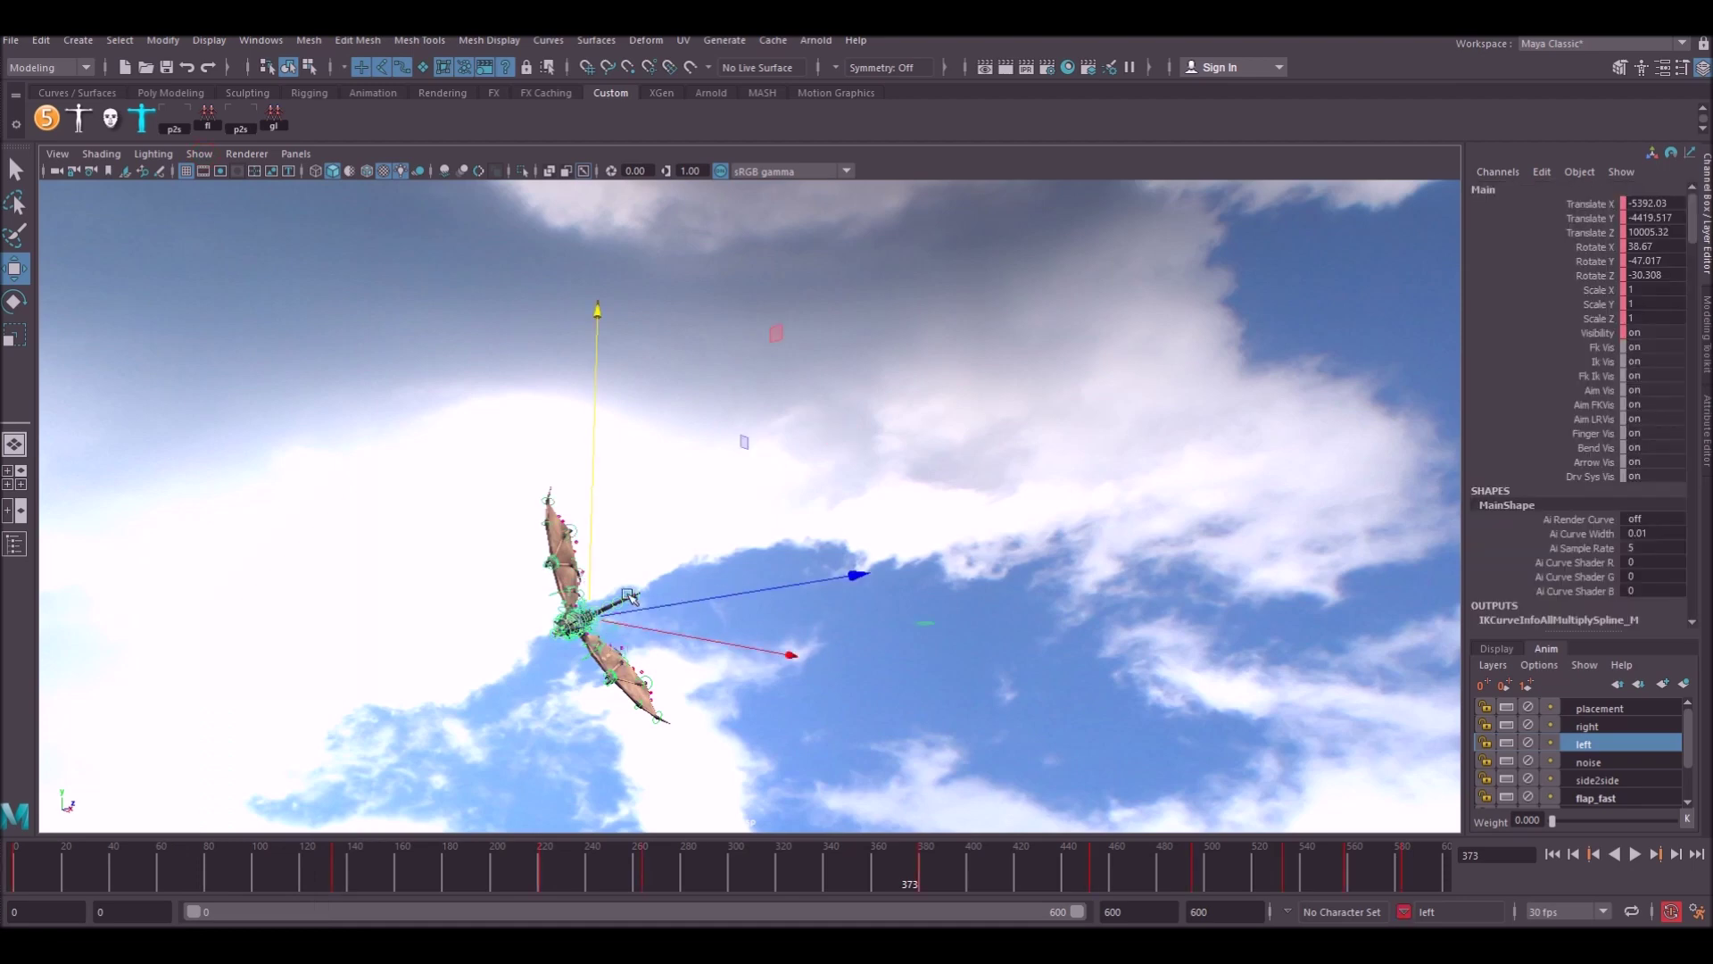
# Play and scrub the flight between about frames 100 and 247 to examine the left layer's weight through the turn
pyautogui.moveTo(460, 879); pyautogui.dragTo(515, 879)
pyautogui.hotkey('alt', 'v')
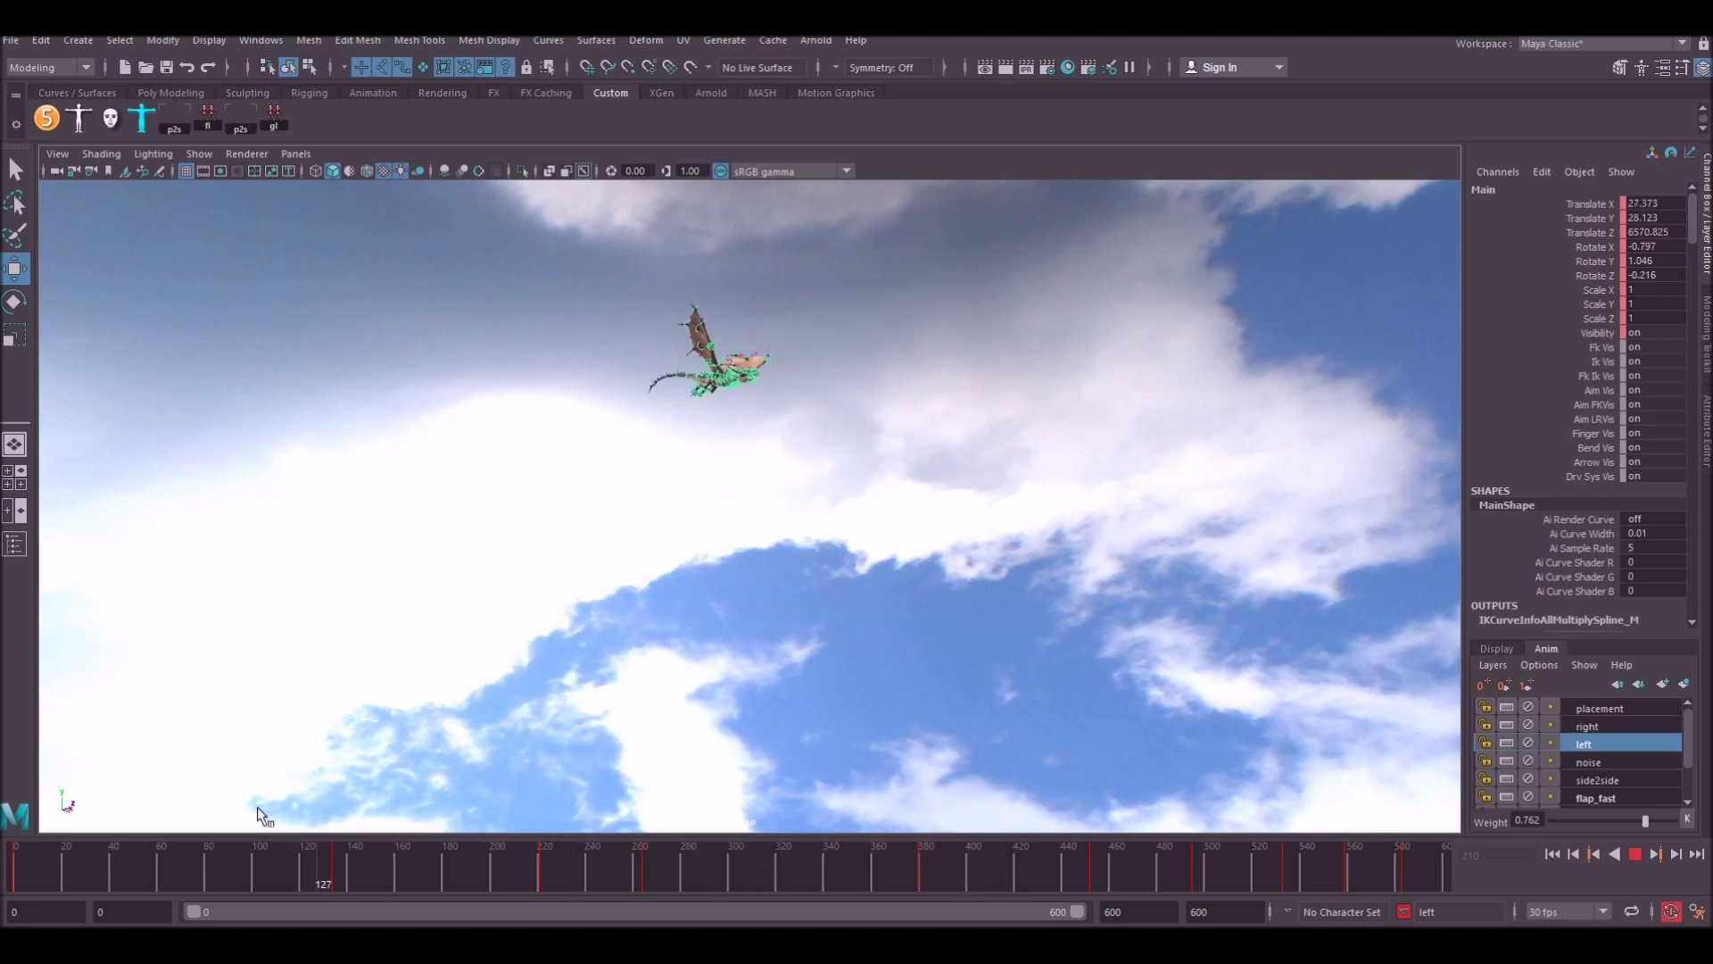
pyautogui.click(260, 864)
pyautogui.click(982, 376)
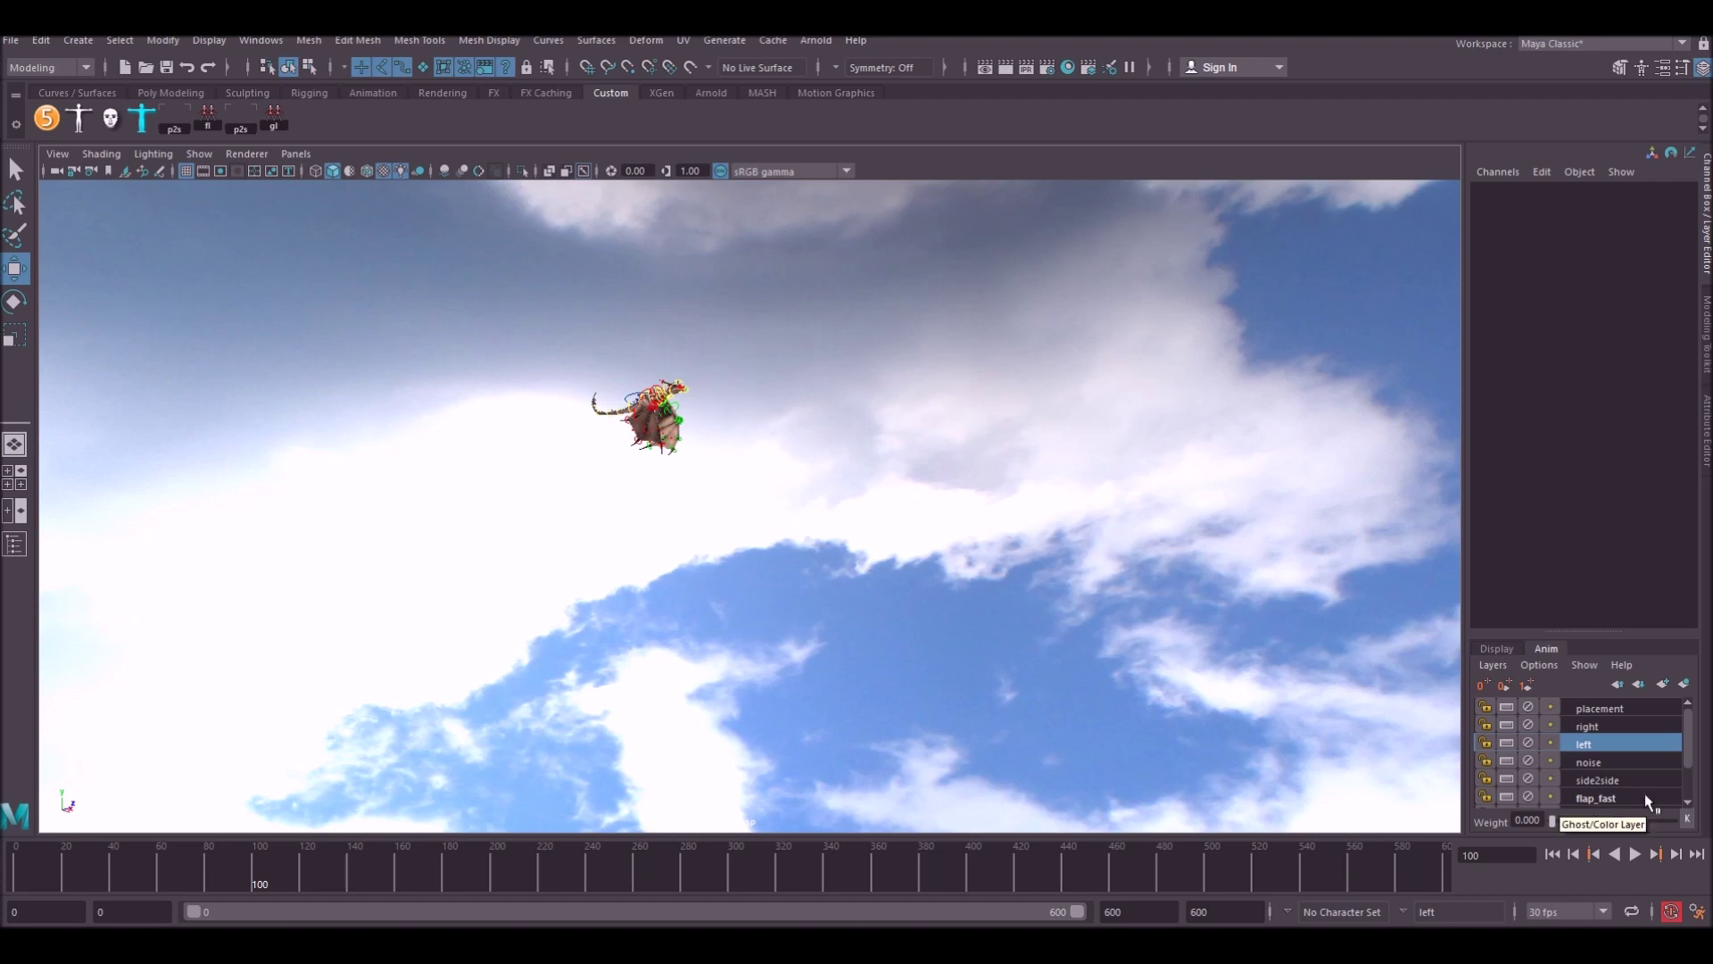
pyautogui.scroll(-3, 1633, 767)
pyautogui.scroll(3, 1629, 767)
pyautogui.moveTo(160, 846); pyautogui.dragTo(605, 900)
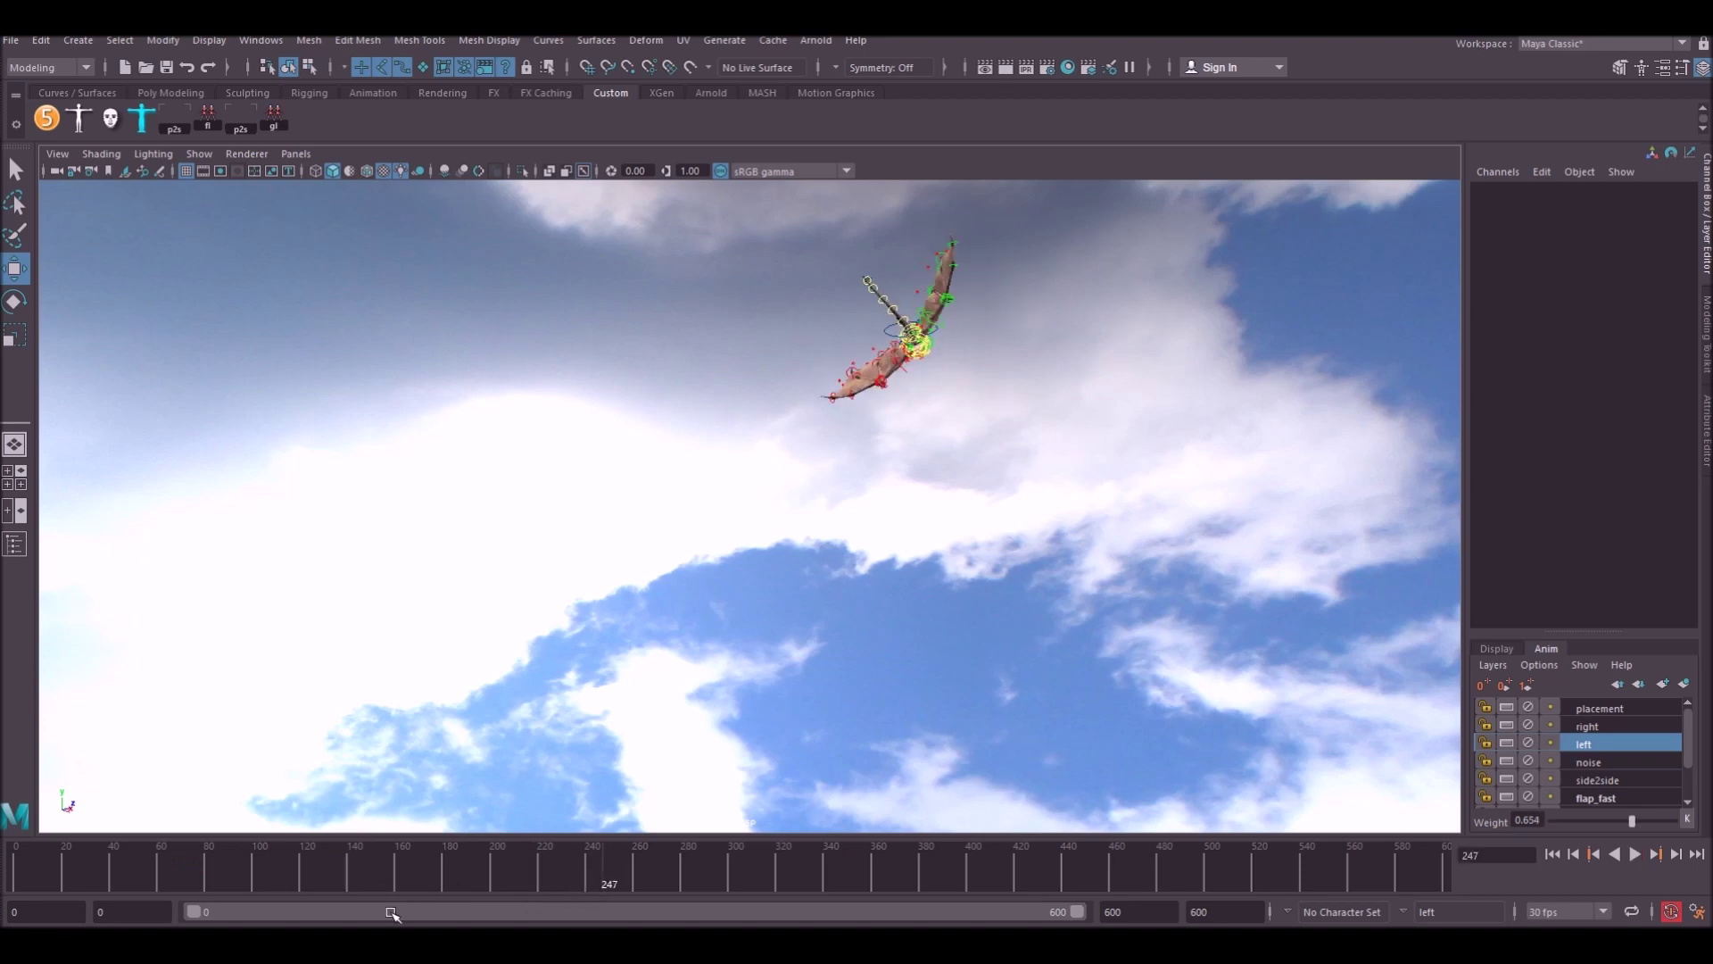
pyautogui.moveTo(429, 852); pyautogui.dragTo(367, 862)
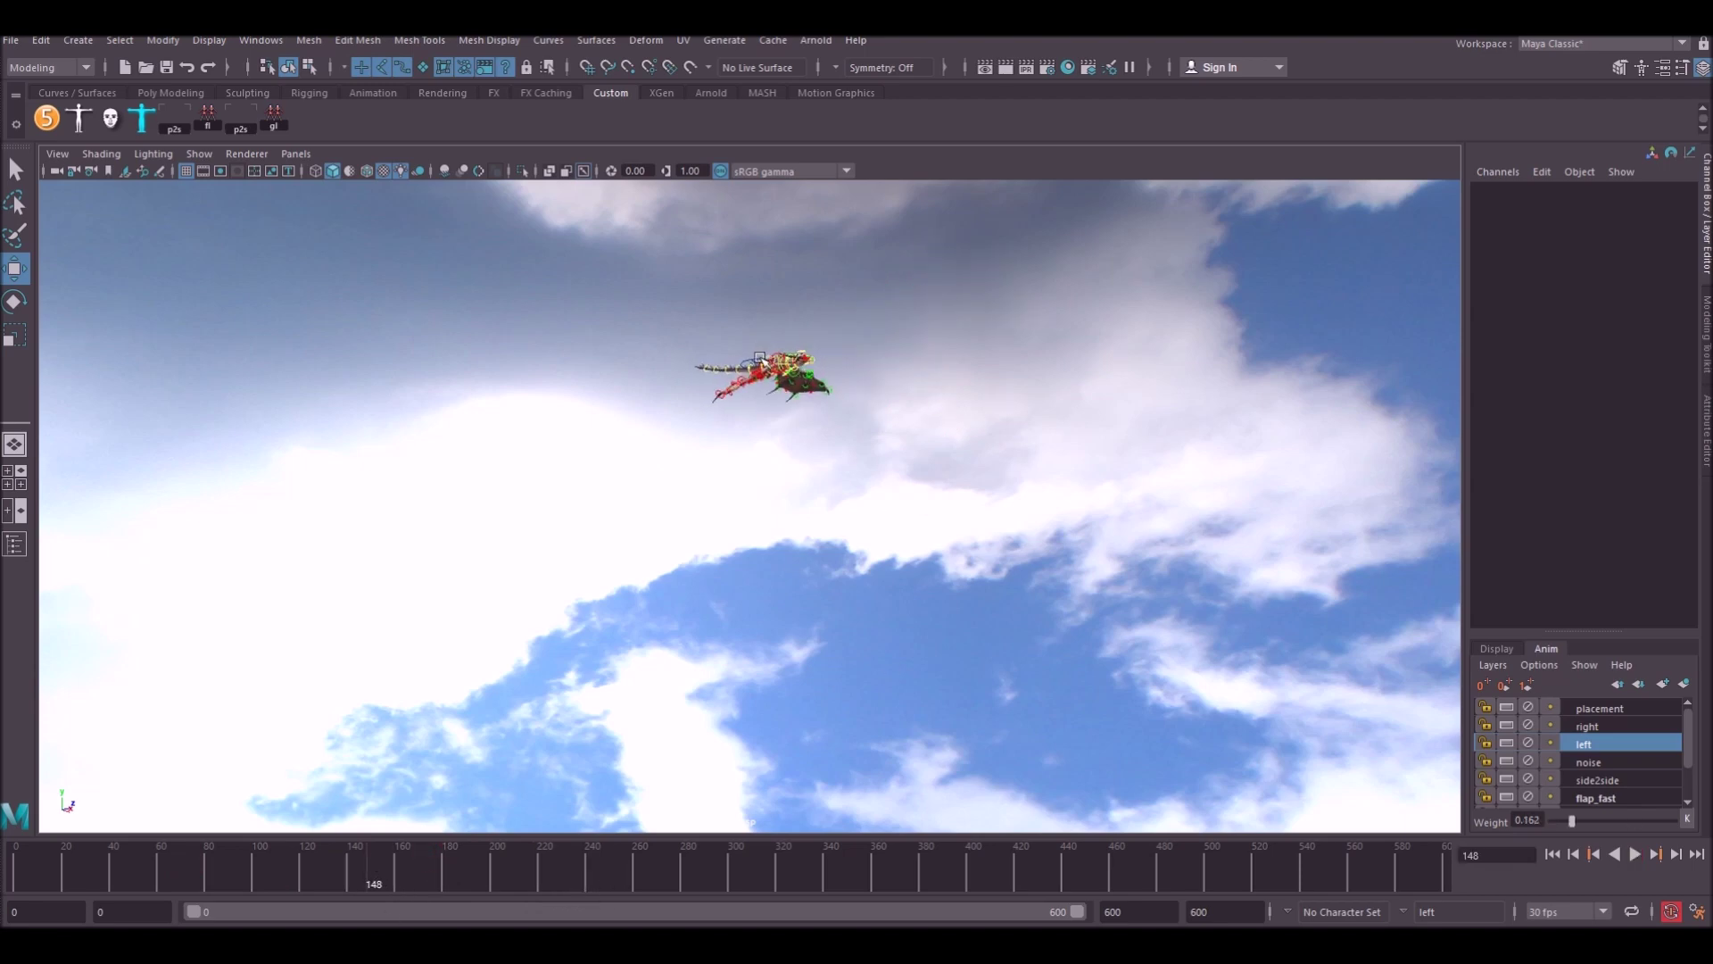
# Select the FKwingFinger_11_R control and display the left layer's curves framed in the Graph Editor
pyautogui.click(786, 419)
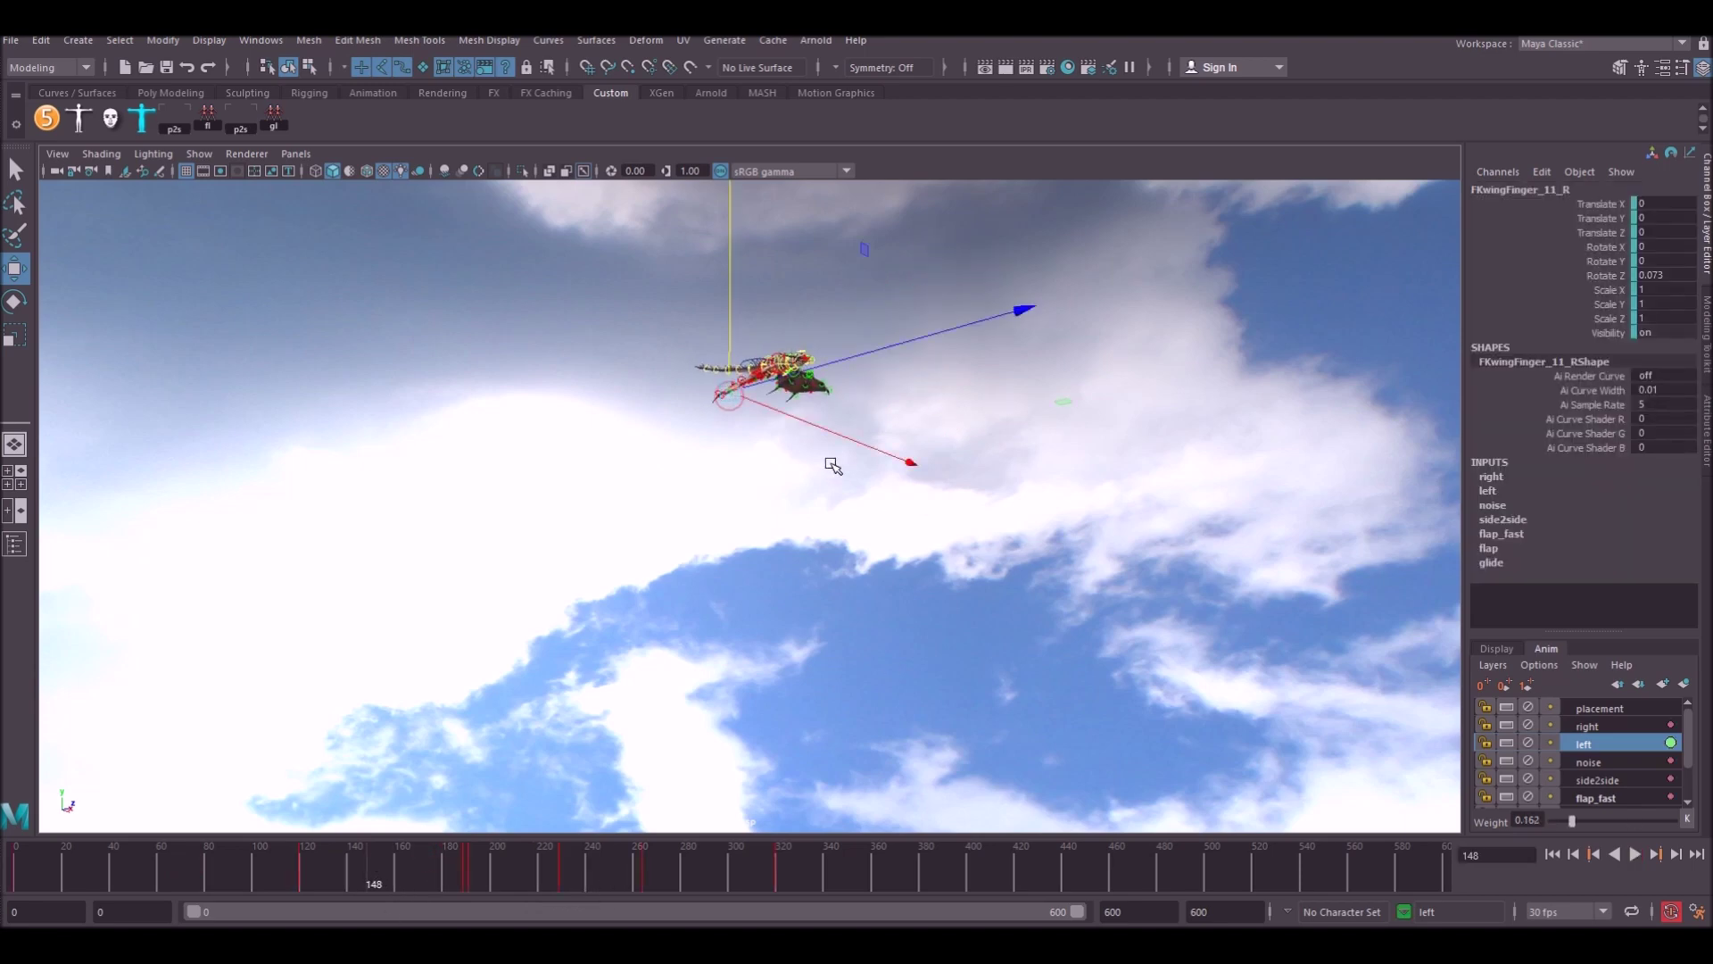
pyautogui.click(255, 40)
pyautogui.moveTo(308, 140)
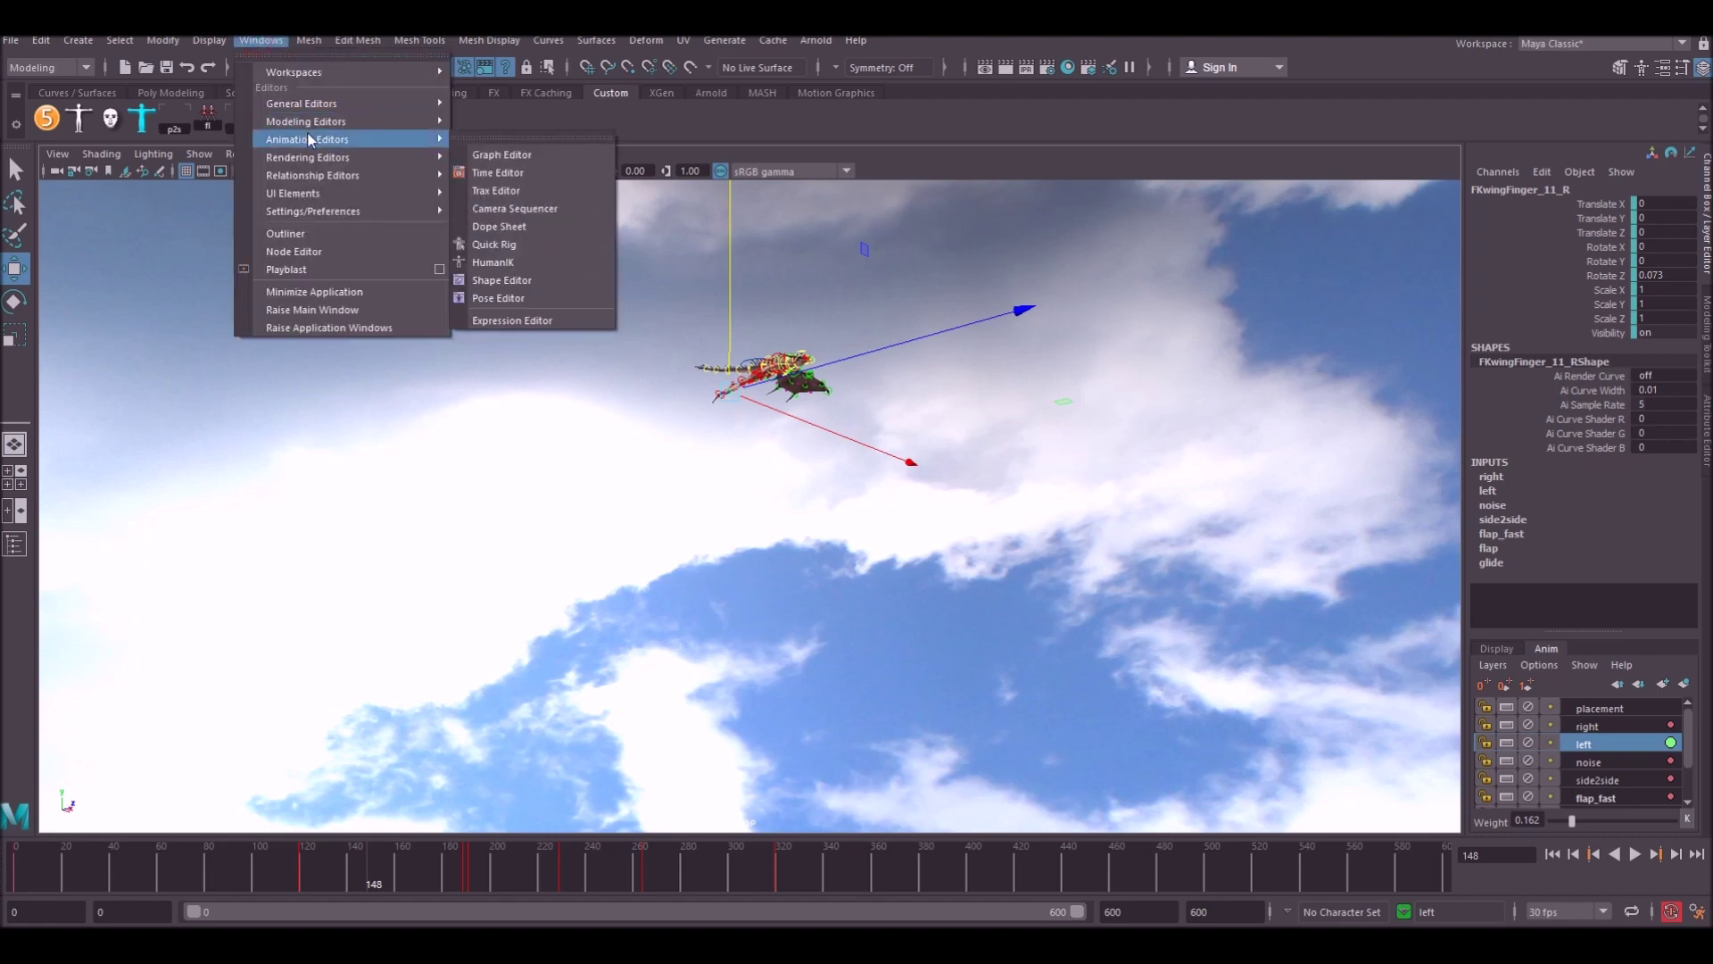
pyautogui.click(475, 155)
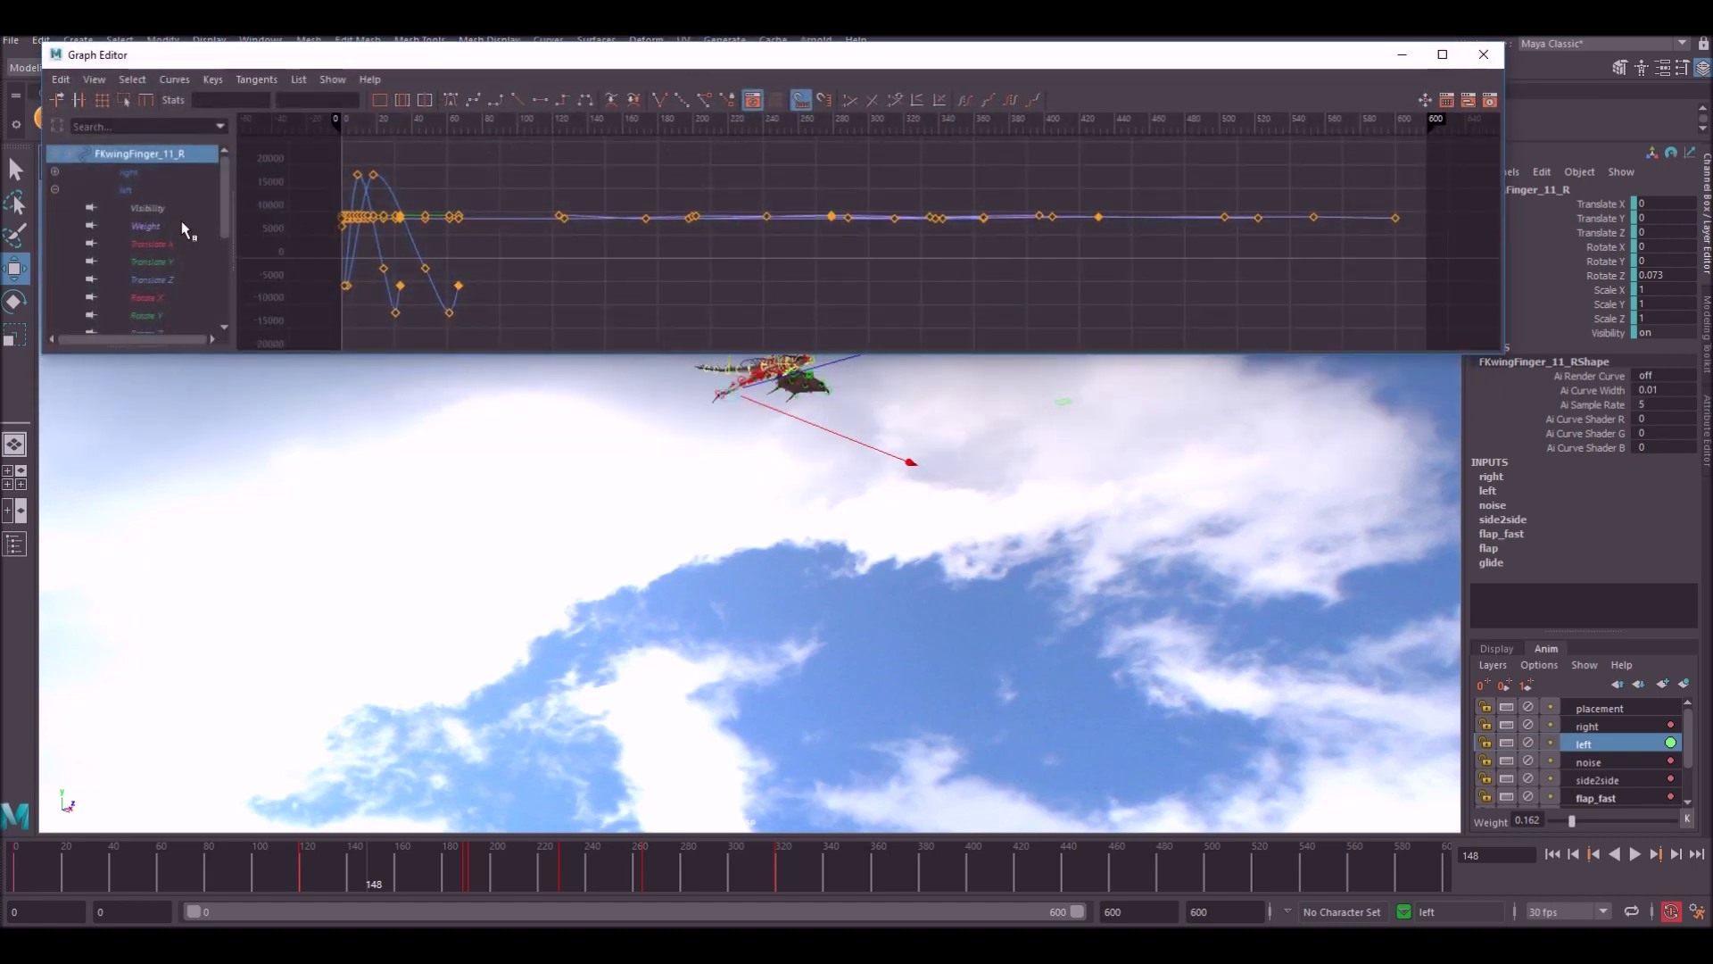
pyautogui.click(143, 190)
pyautogui.press('f')
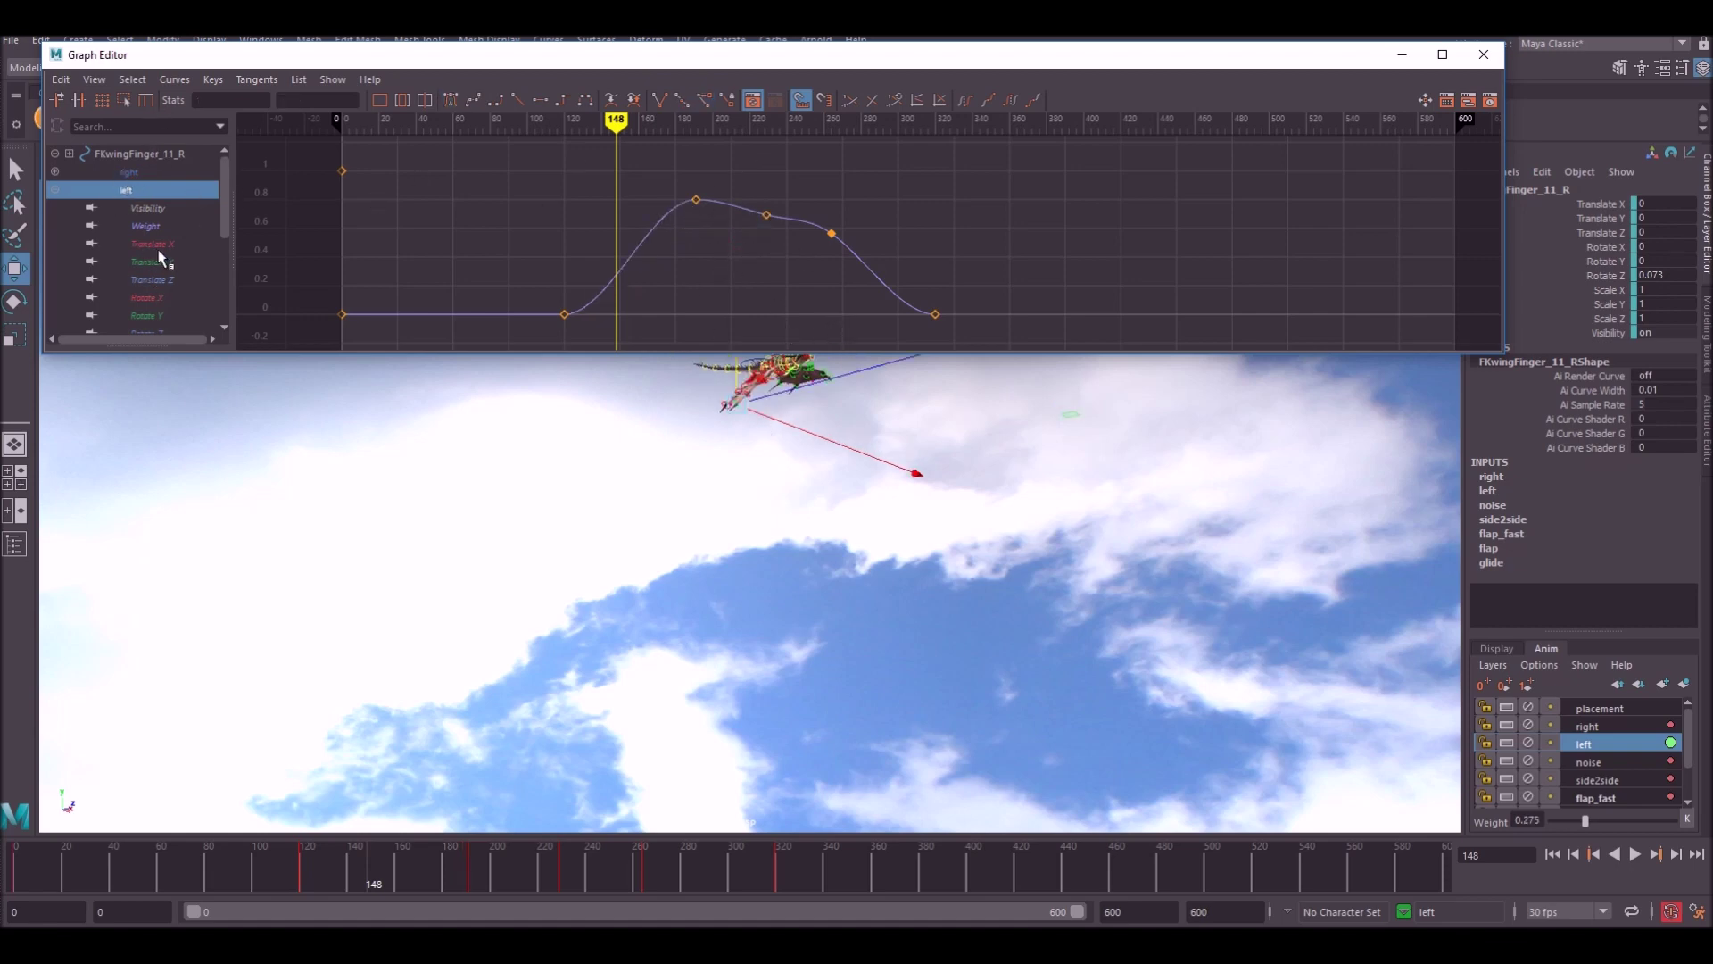
# Smooth the left layer's weight curve, moving the first raised key earlier and lower and the middle key to frame 216 at 0.738
pyautogui.moveTo(630, 186); pyautogui.dragTo(576, 209, button='middle')
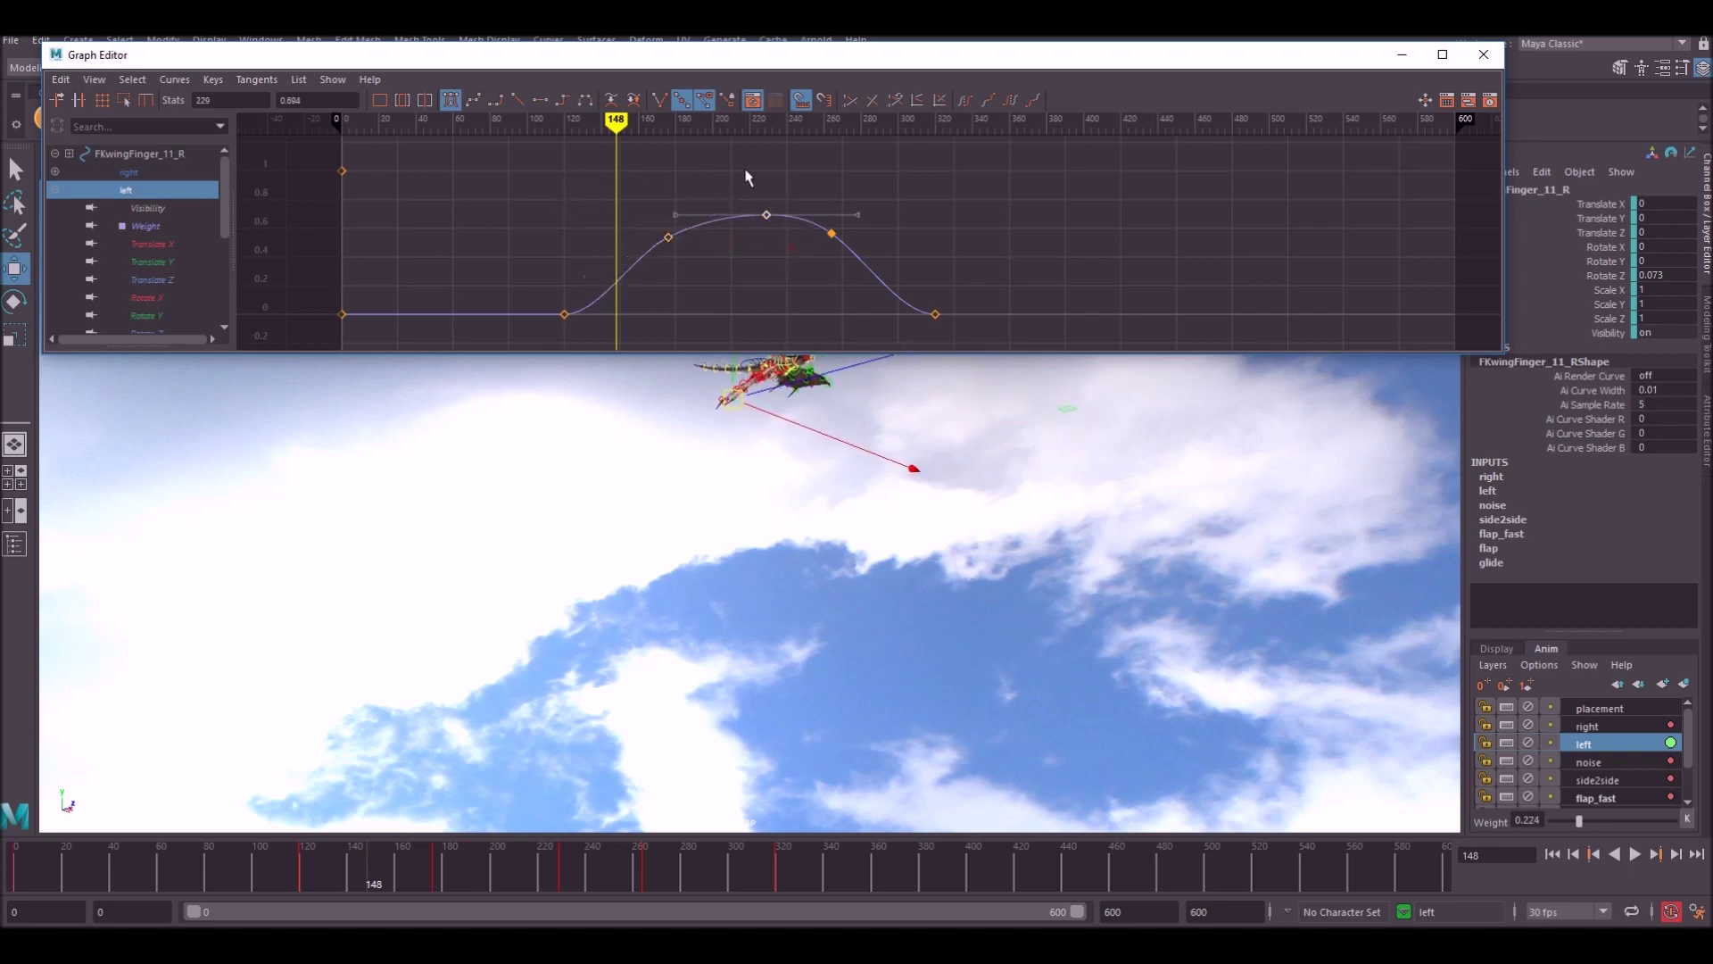
pyautogui.moveTo(415, 874); pyautogui.dragTo(476, 874)
pyautogui.moveTo(812, 59); pyautogui.dragTo(795, 499)
pyautogui.moveTo(415, 872); pyautogui.dragTo(543, 883)
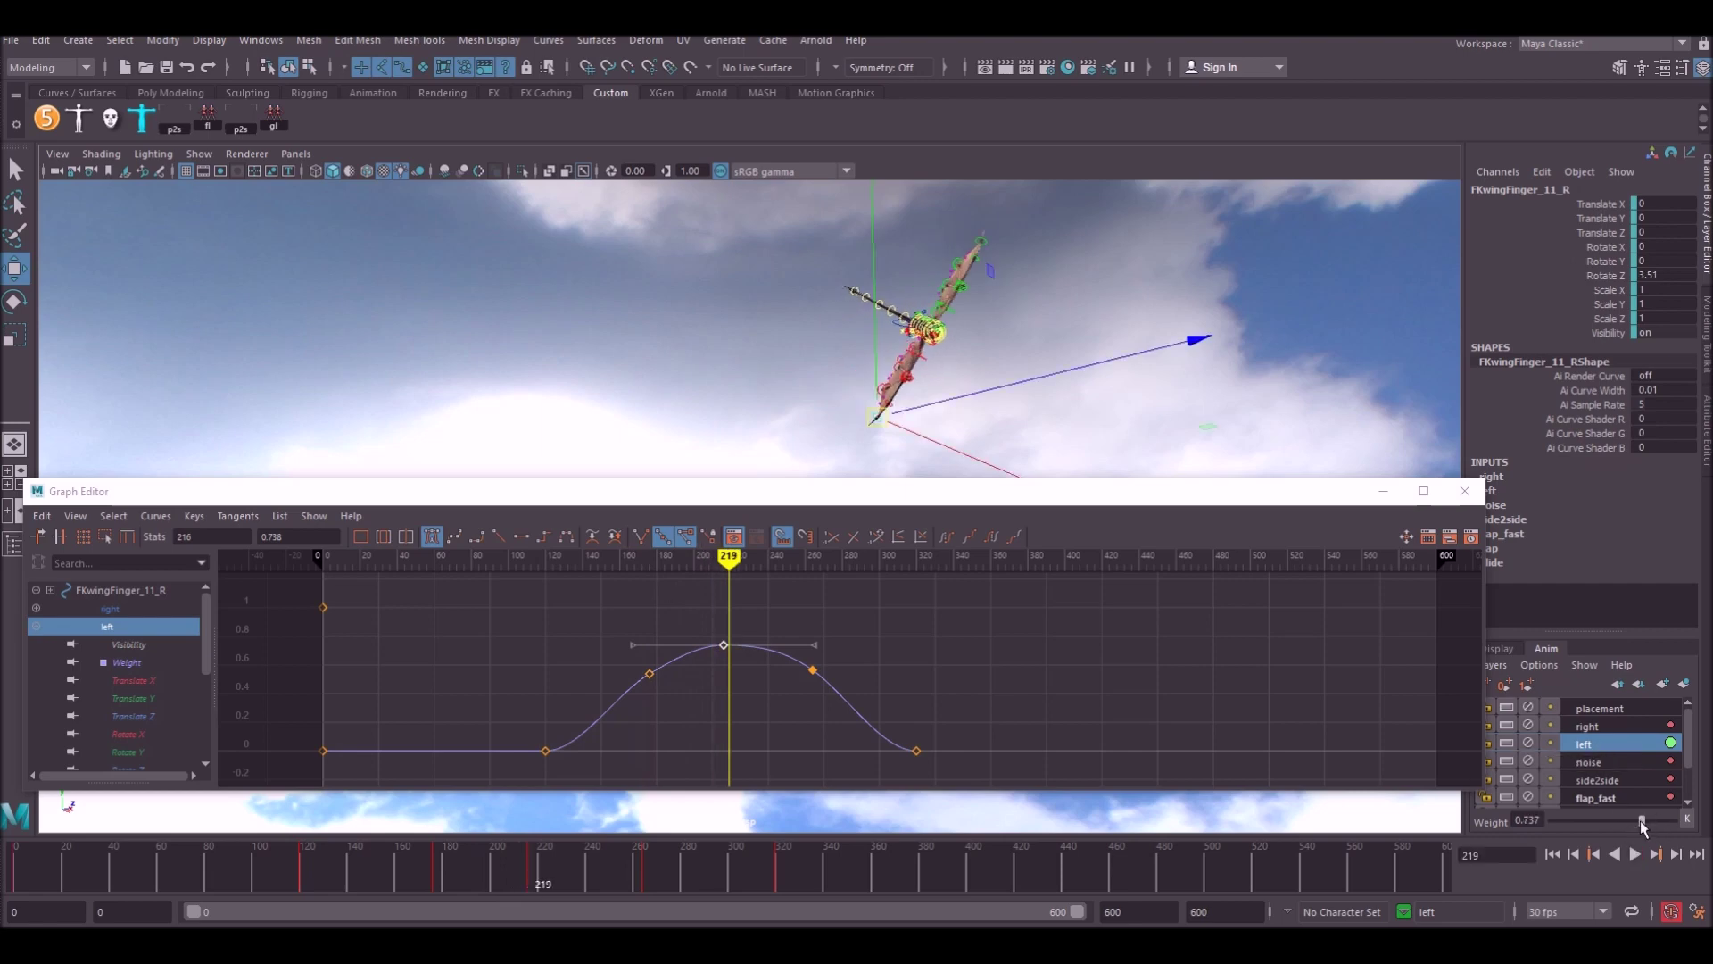
# Minimize the Graph Editor and scrub the turn around frame 207 to examine the adjusted left layer blend
pyautogui.click(1384, 492)
pyautogui.moveTo(404, 867); pyautogui.dragTo(515, 875)
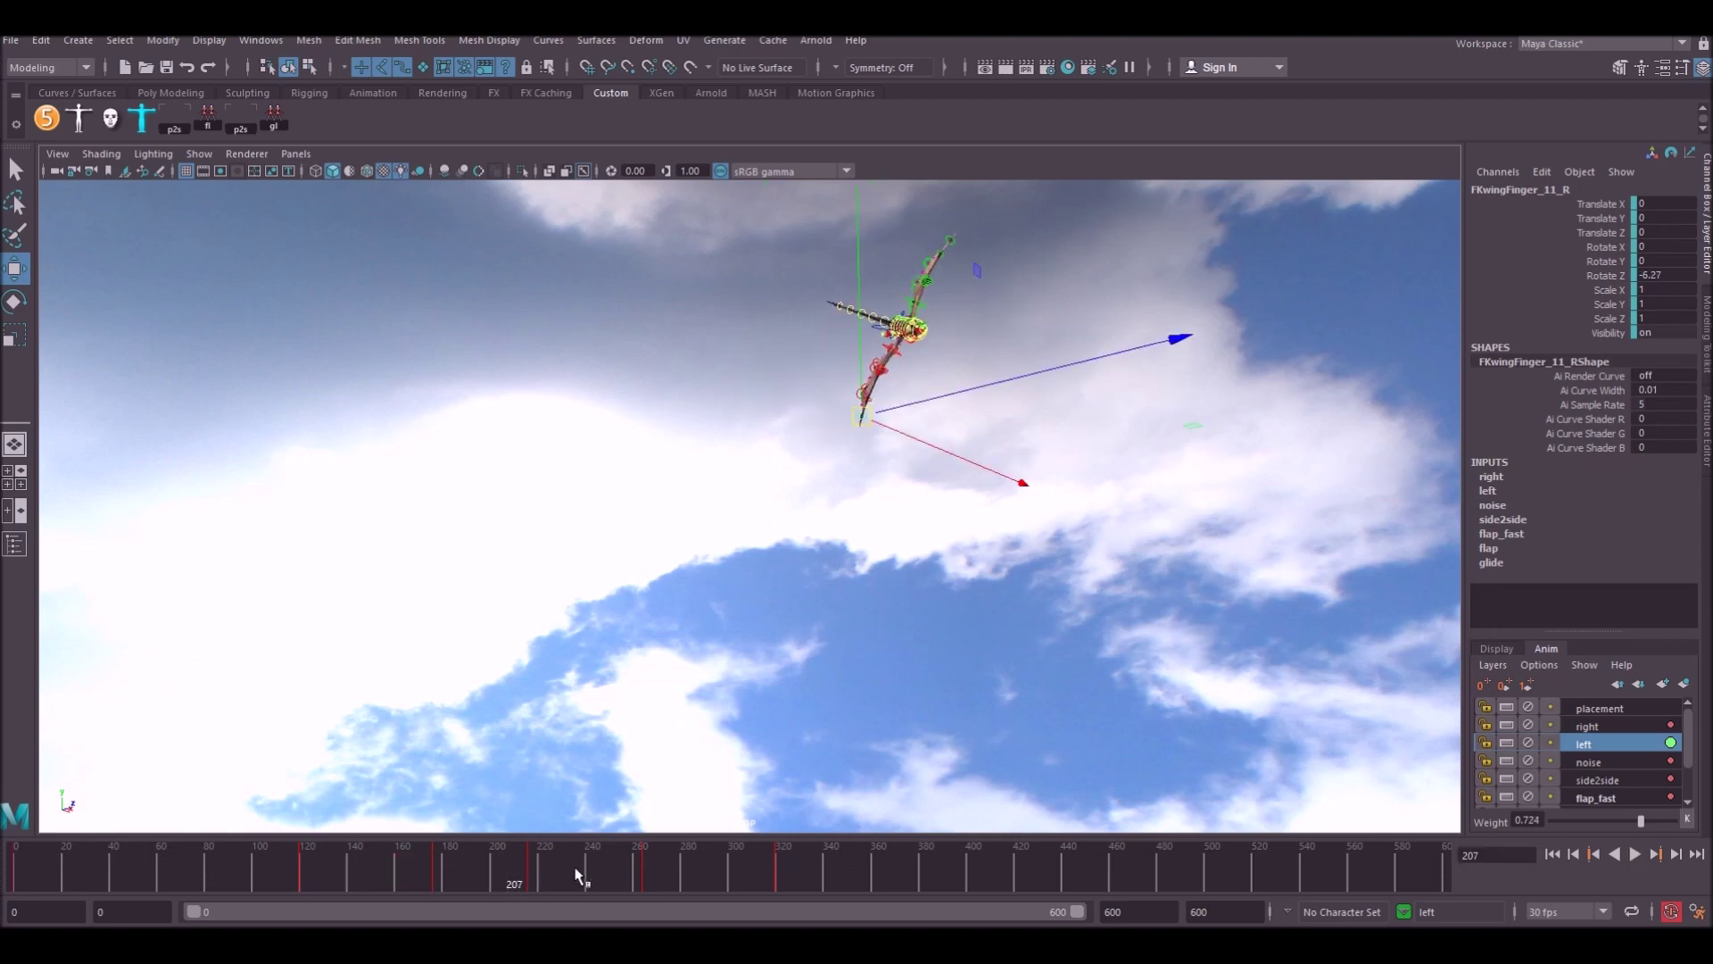
pyautogui.hotkey('alt', 'v')
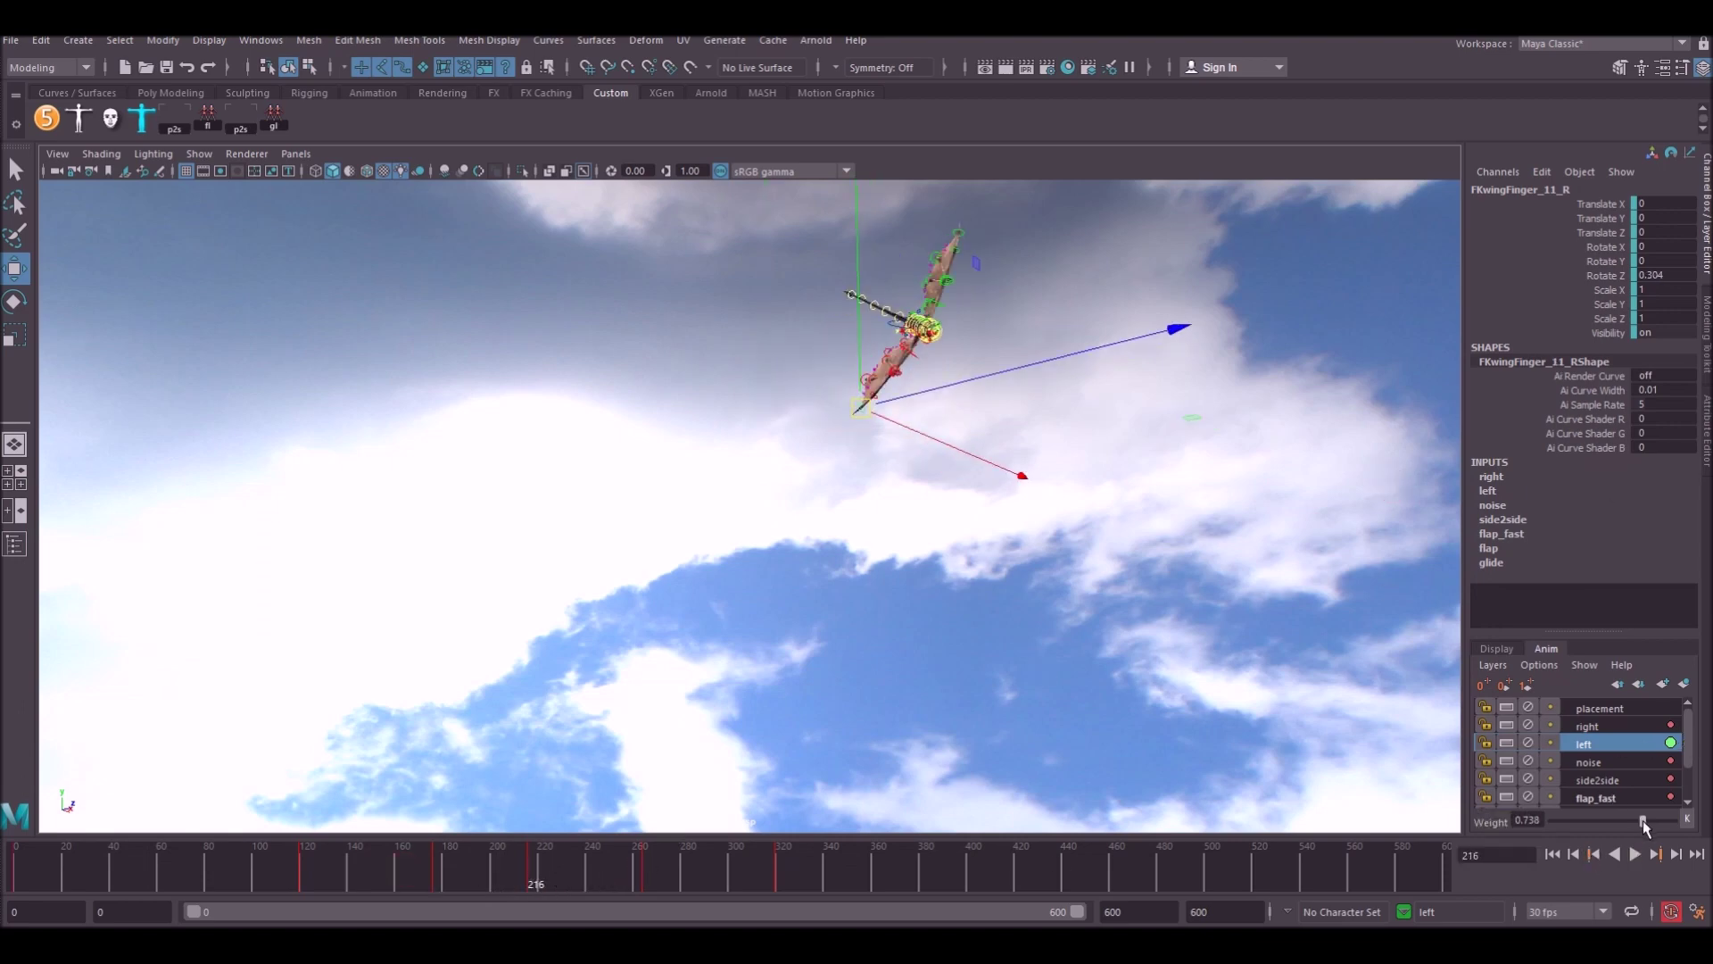
# Raise the left layer's weight to 1.000 at frame 216 and play the flight to review the turn
pyautogui.moveTo(1645, 822); pyautogui.dragTo(1671, 821)
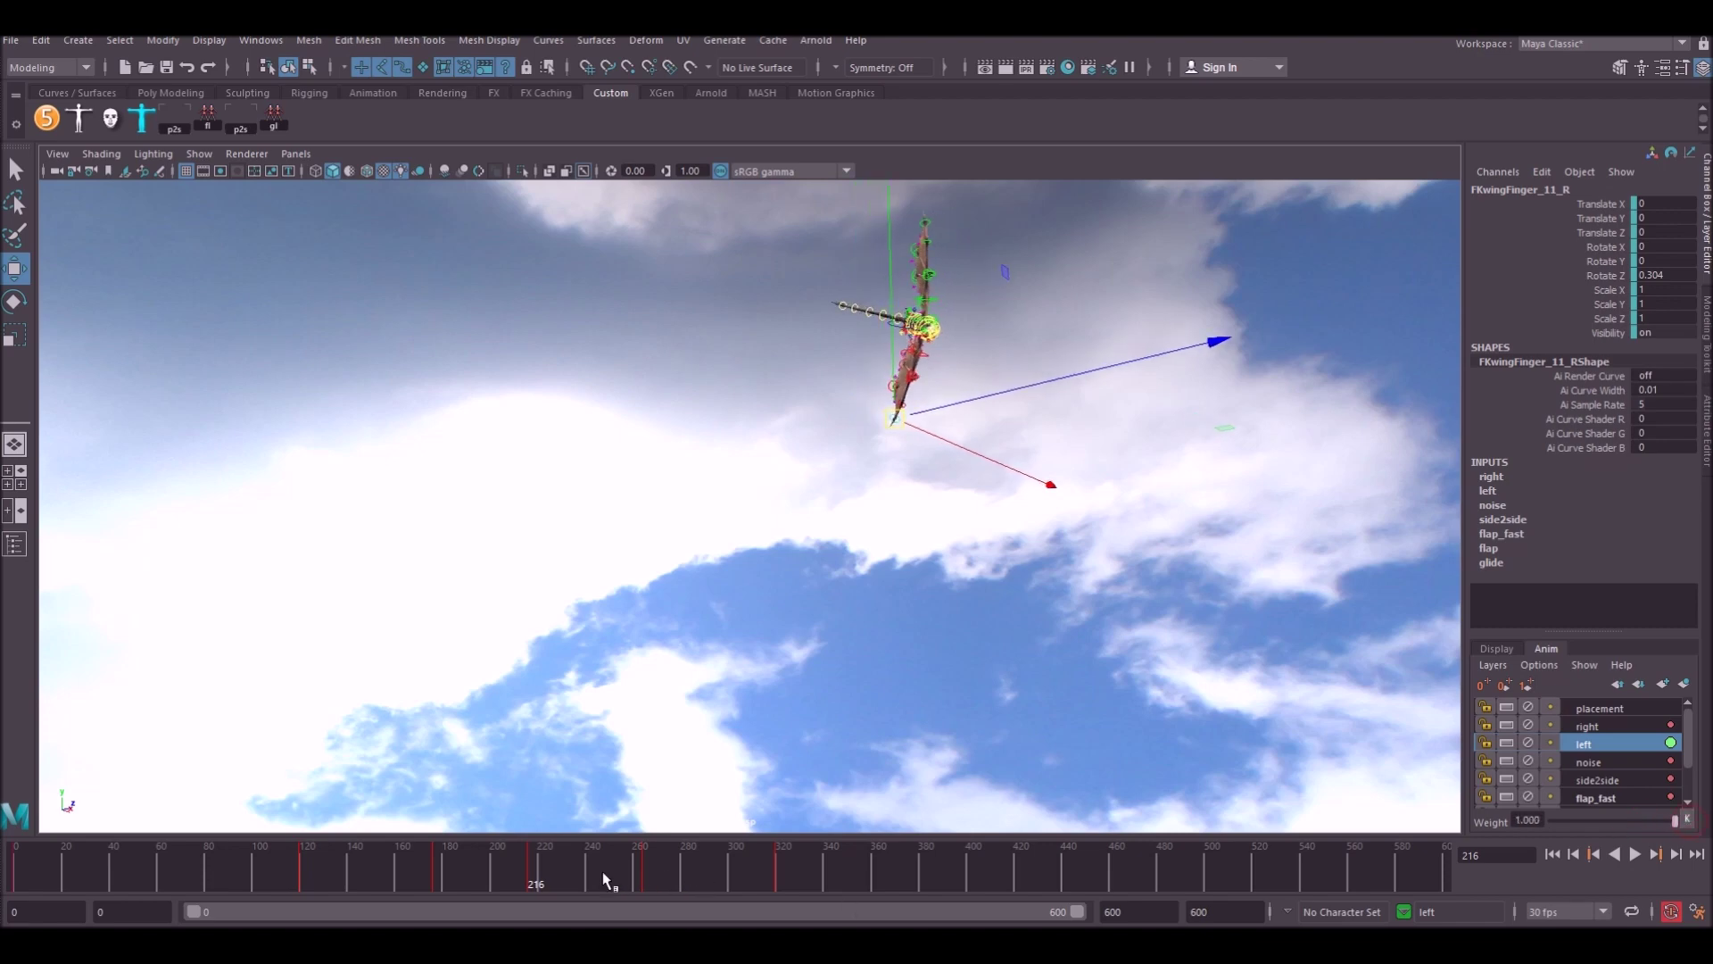
pyautogui.hotkey('alt', 'v')
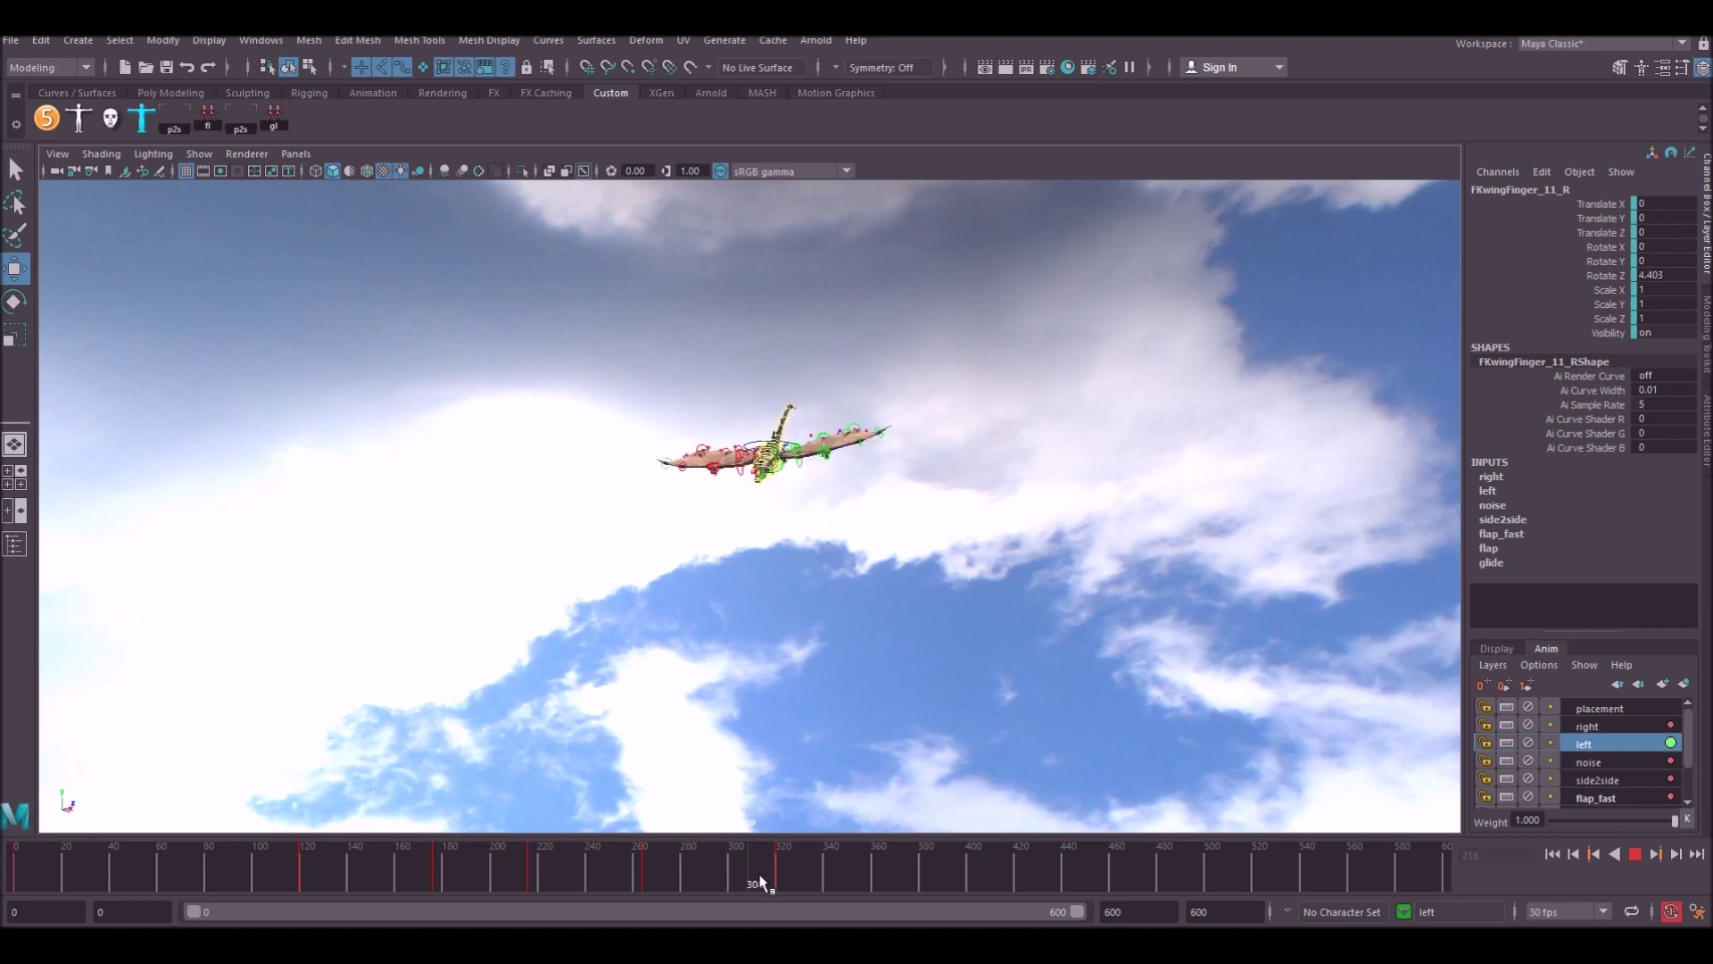
pyautogui.hotkey('alt', 'v')
pyautogui.hotkey('alt', 'v')
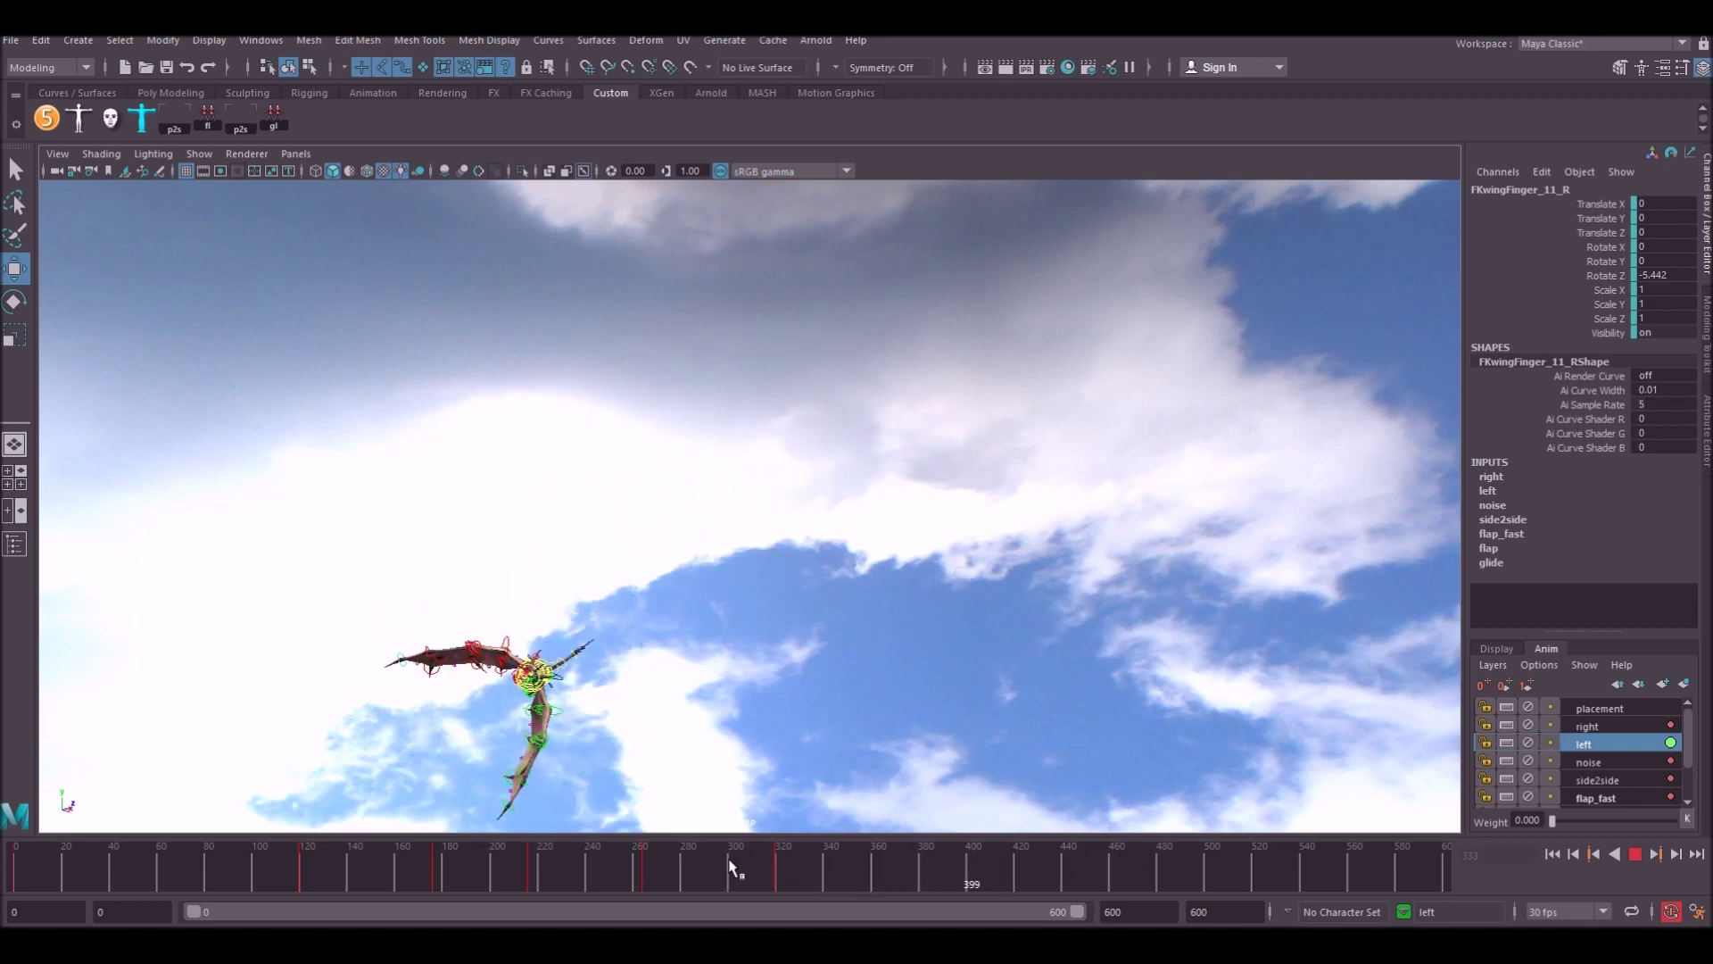
pyautogui.hotkey('alt', 'v')
# Select the flap layer and examine its weight from the early frames through frames 154 and 166
pyautogui.scroll(-2, 1642, 767)
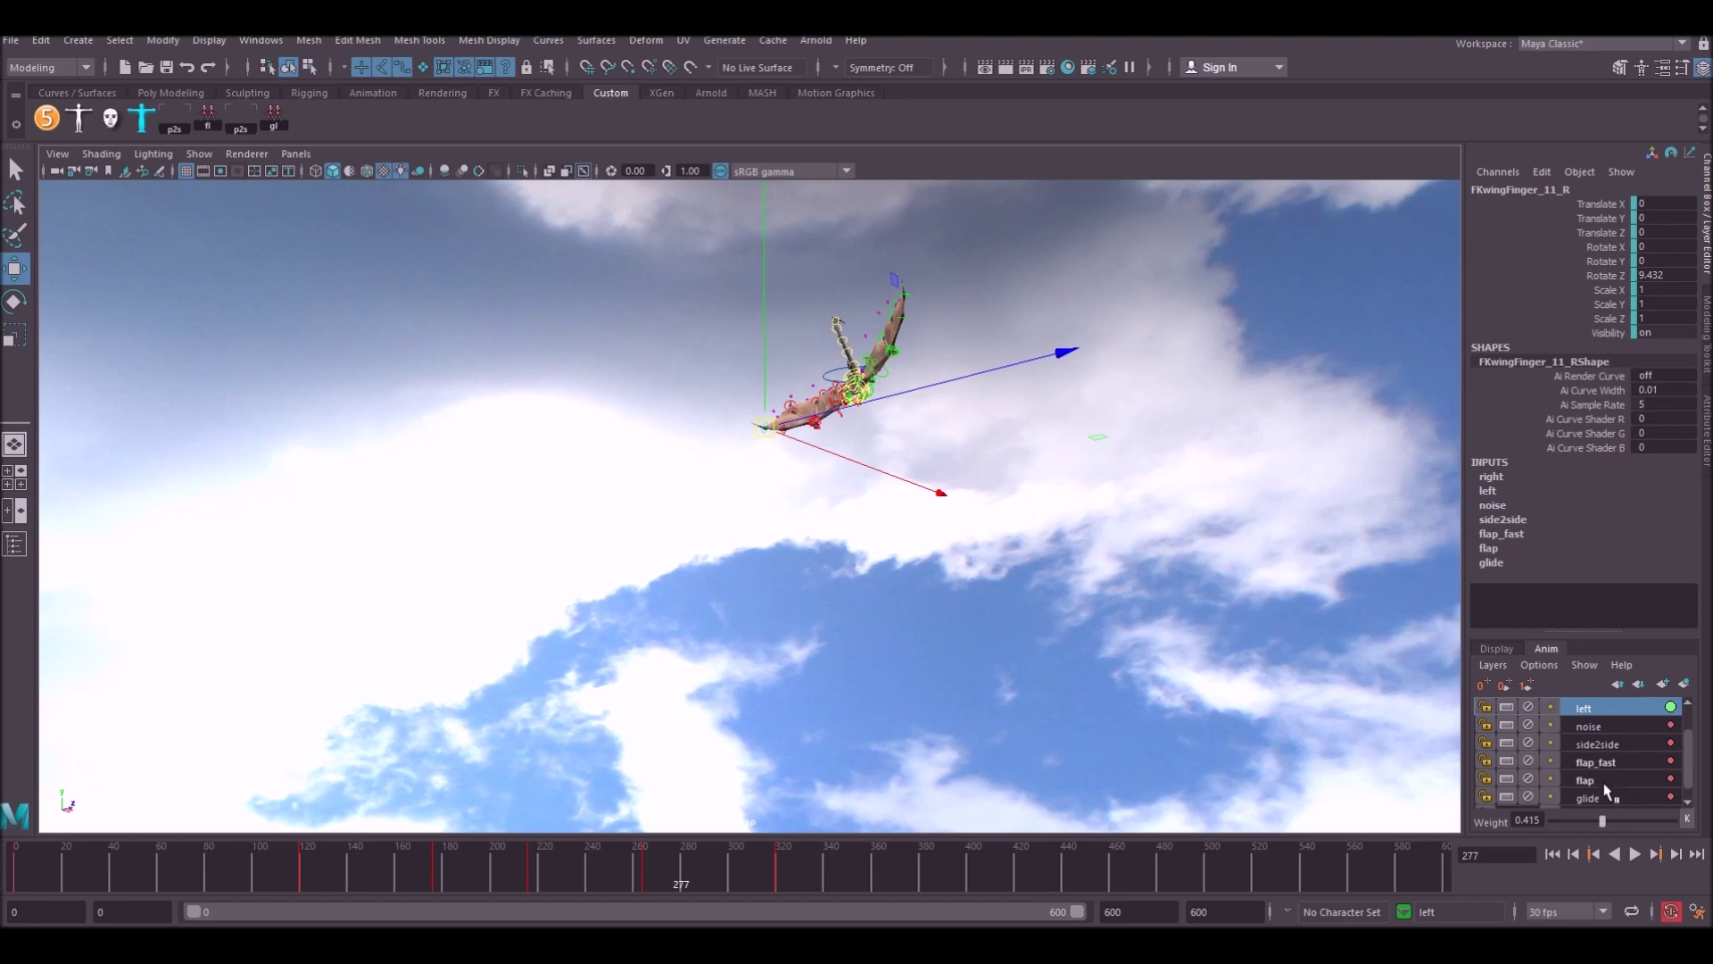
pyautogui.click(1604, 782)
pyautogui.moveTo(552, 859); pyautogui.dragTo(79, 866)
pyautogui.hotkey('alt', 'v')
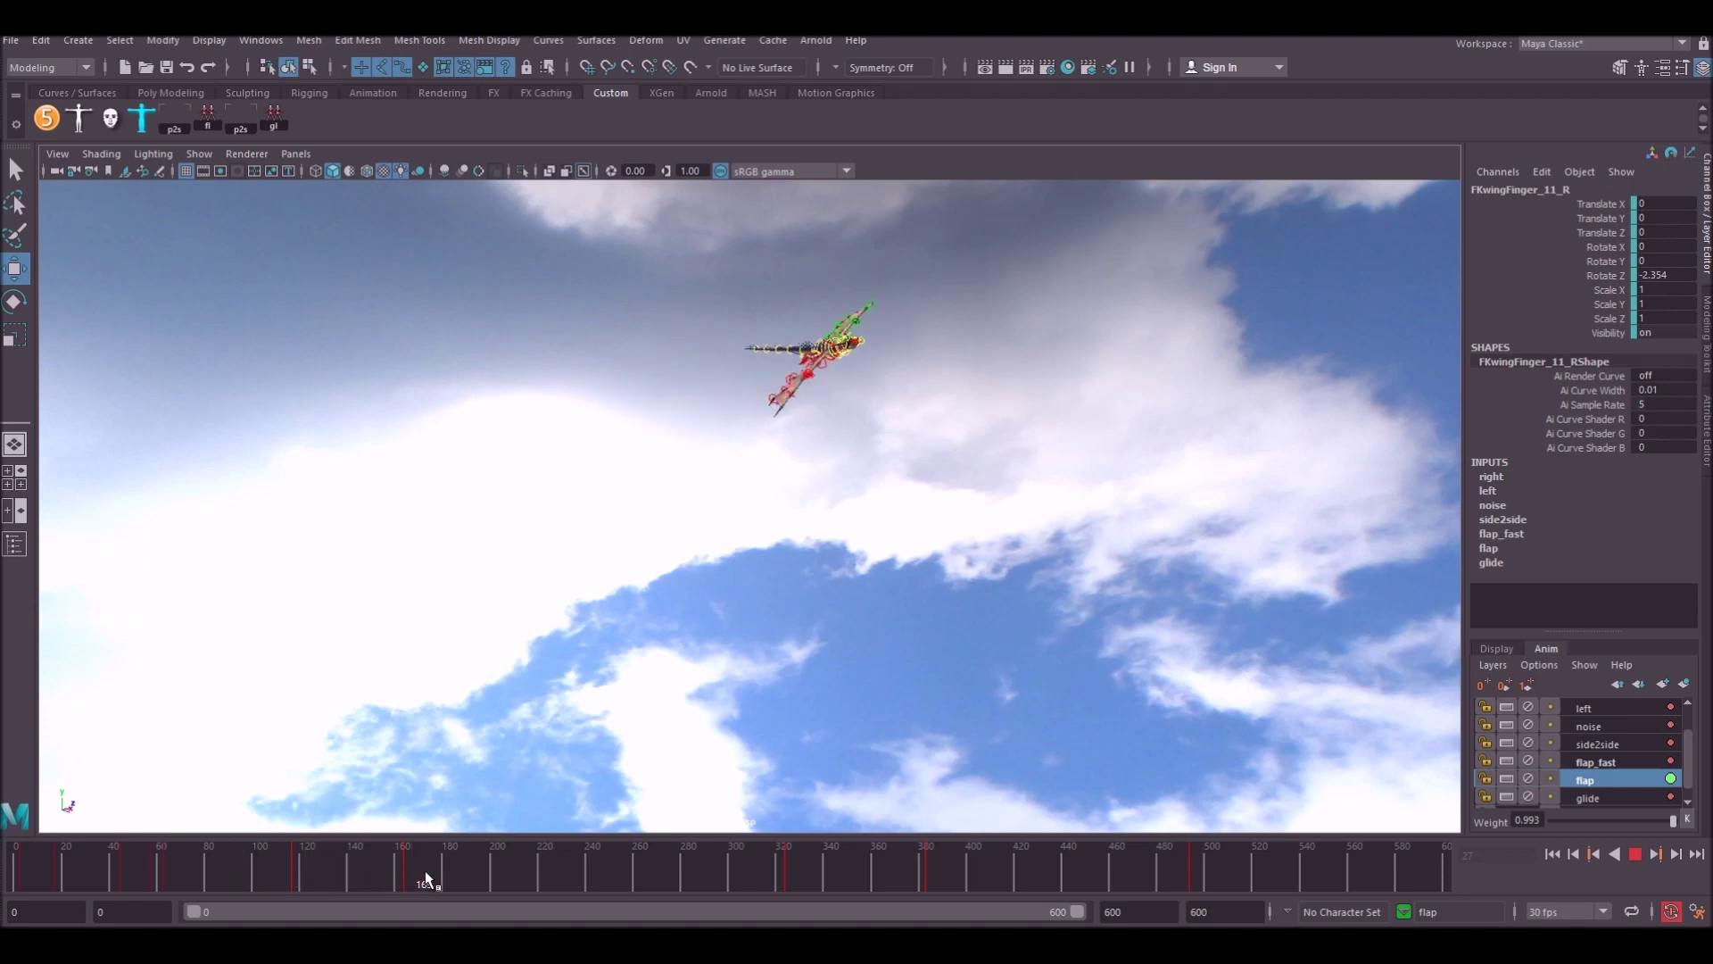
pyautogui.click(389, 878)
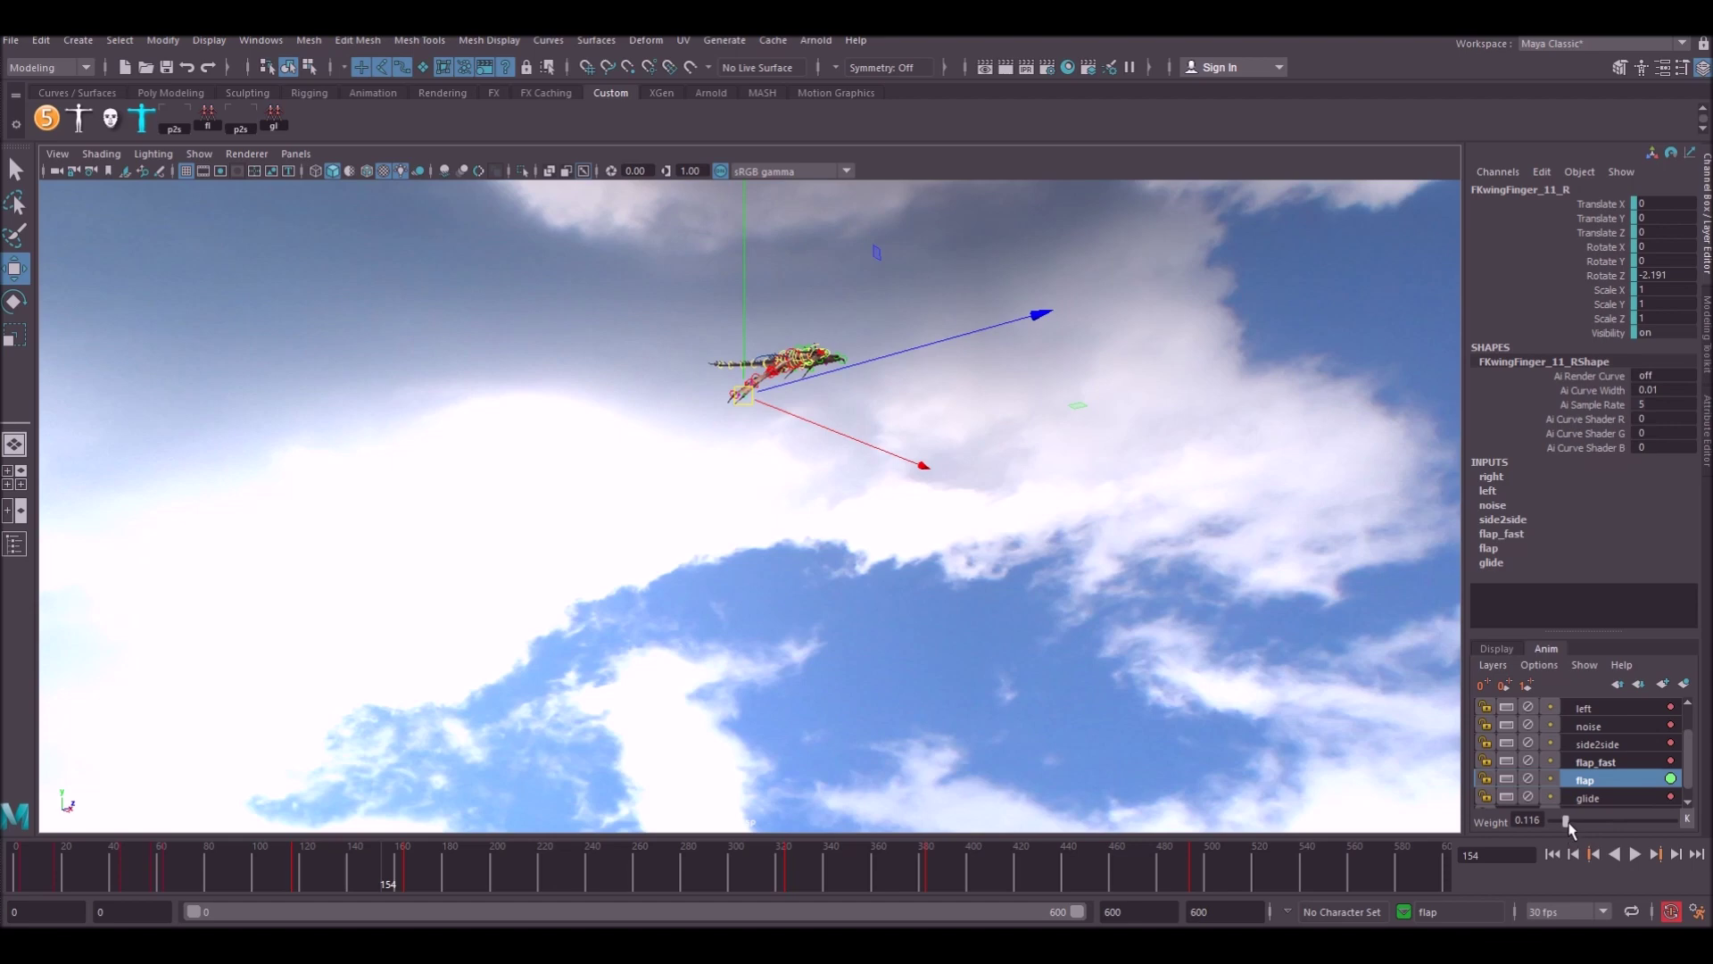
pyautogui.click(413, 883)
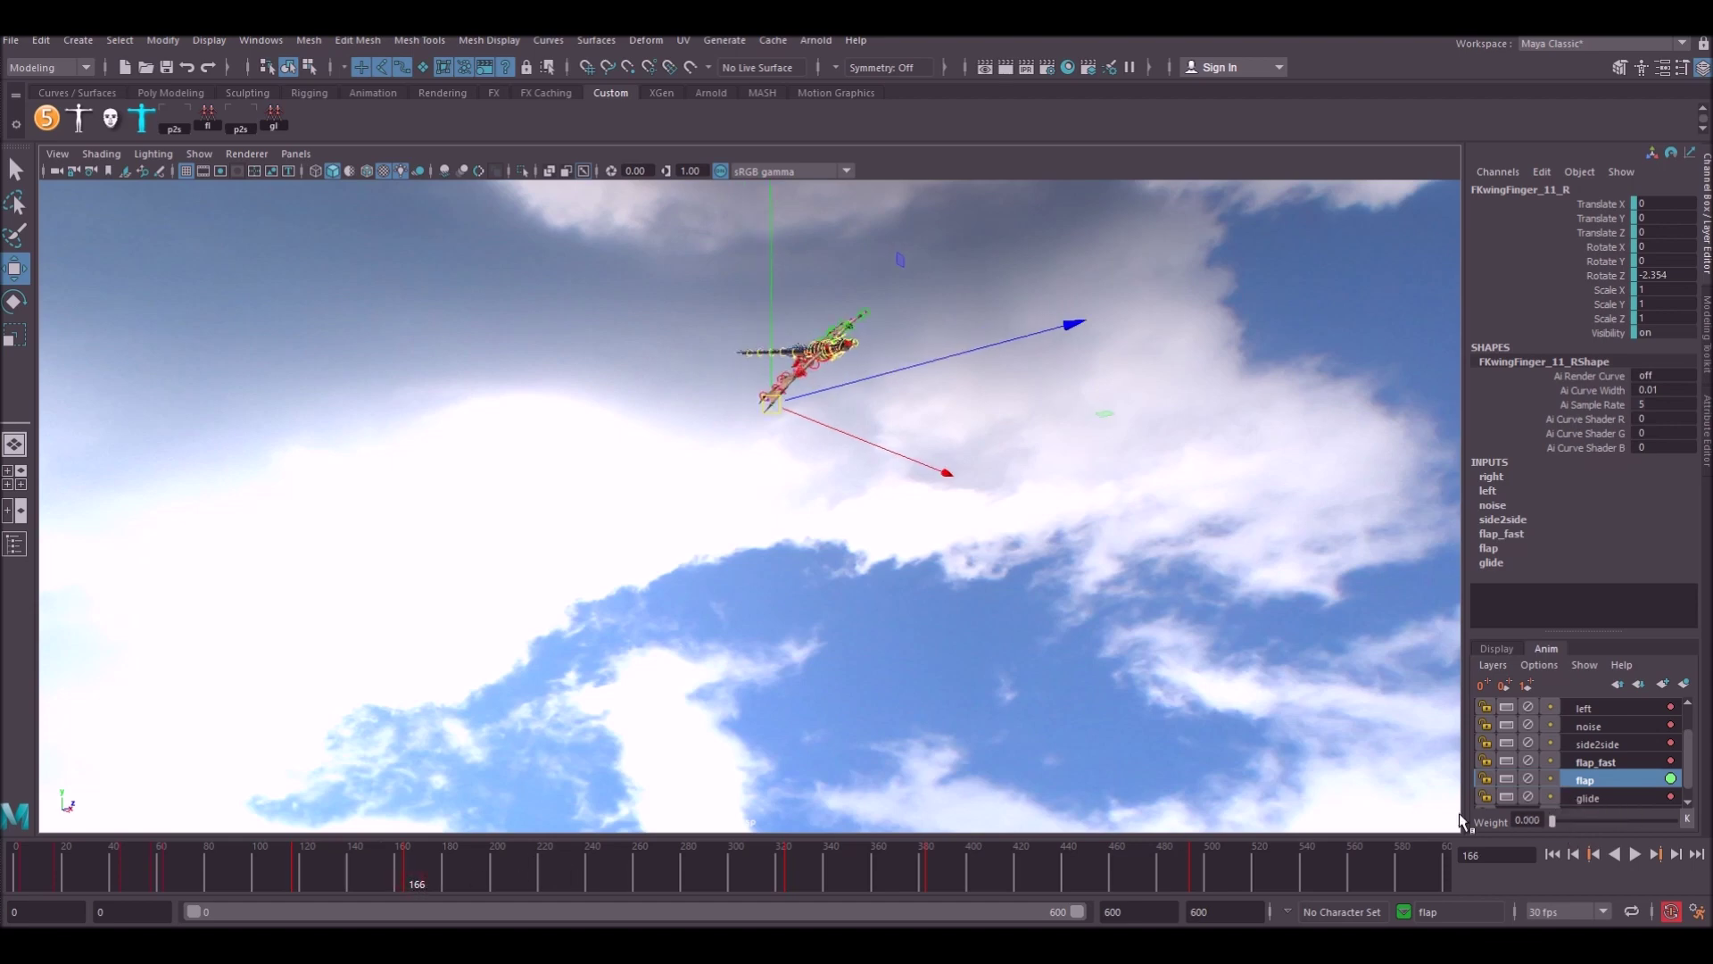
# Play and scrub the turn between about frames 213 and 239, examining the flap_fast layer's weight at frame 230
pyautogui.hotkey('alt', 'v')
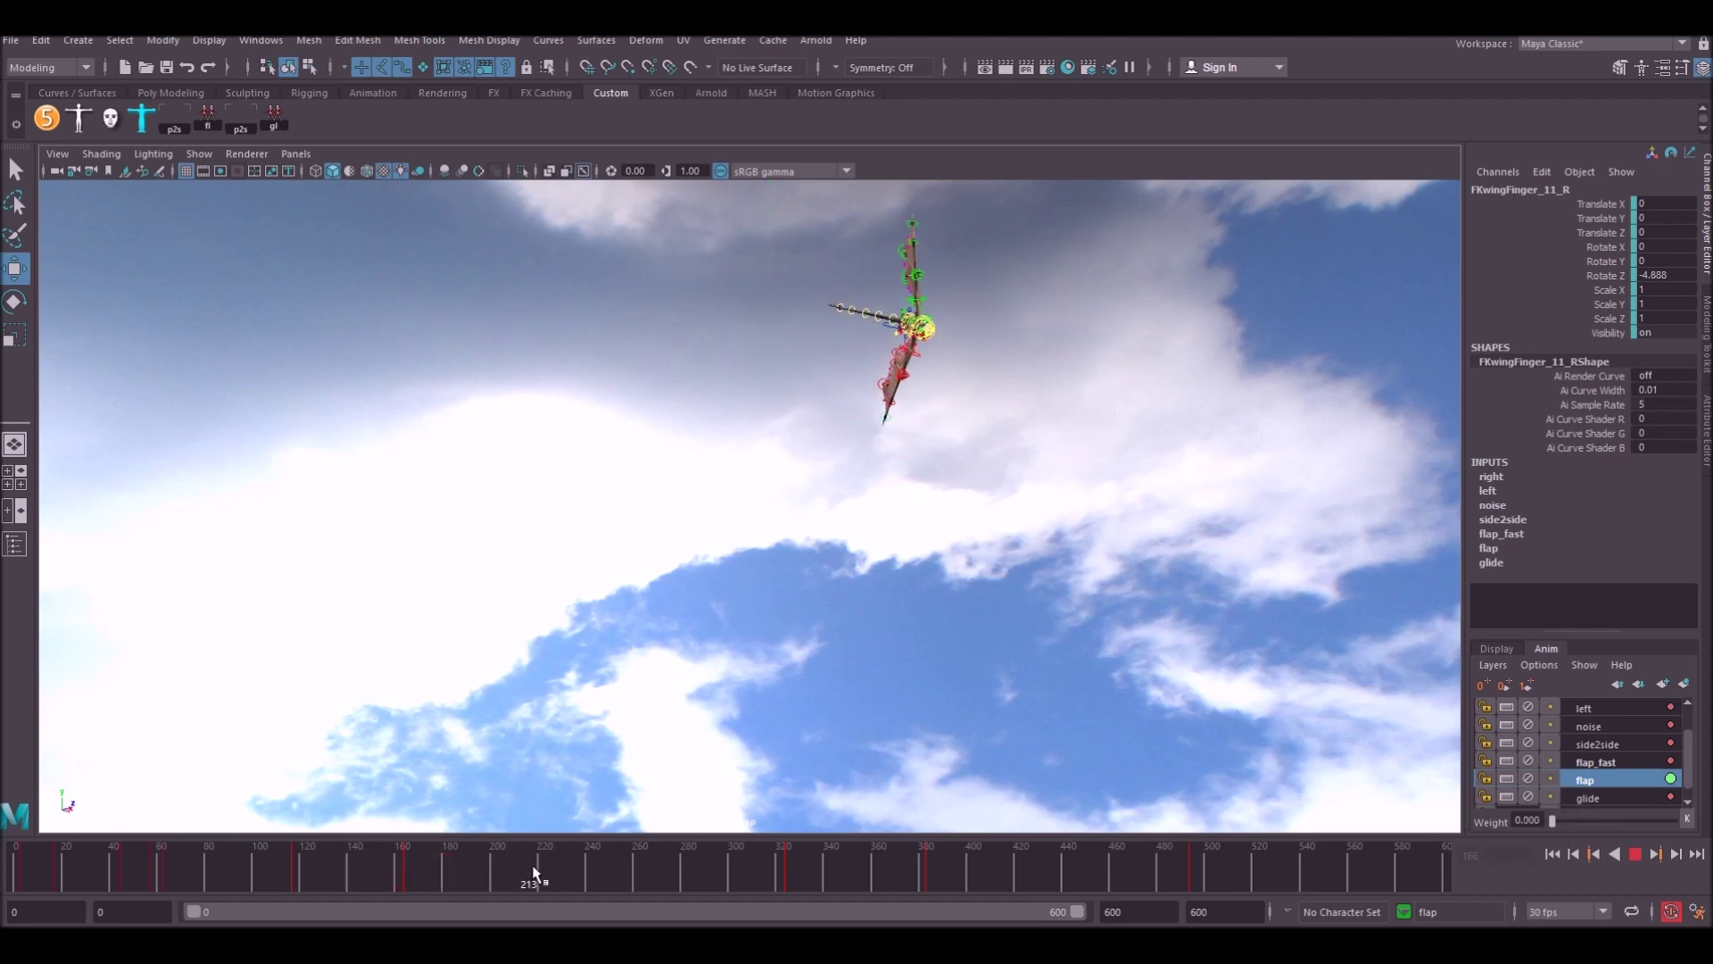
pyautogui.moveTo(533, 873); pyautogui.dragTo(542, 874)
pyautogui.hotkey('alt', 'v')
pyautogui.hotkey('alt', 'v')
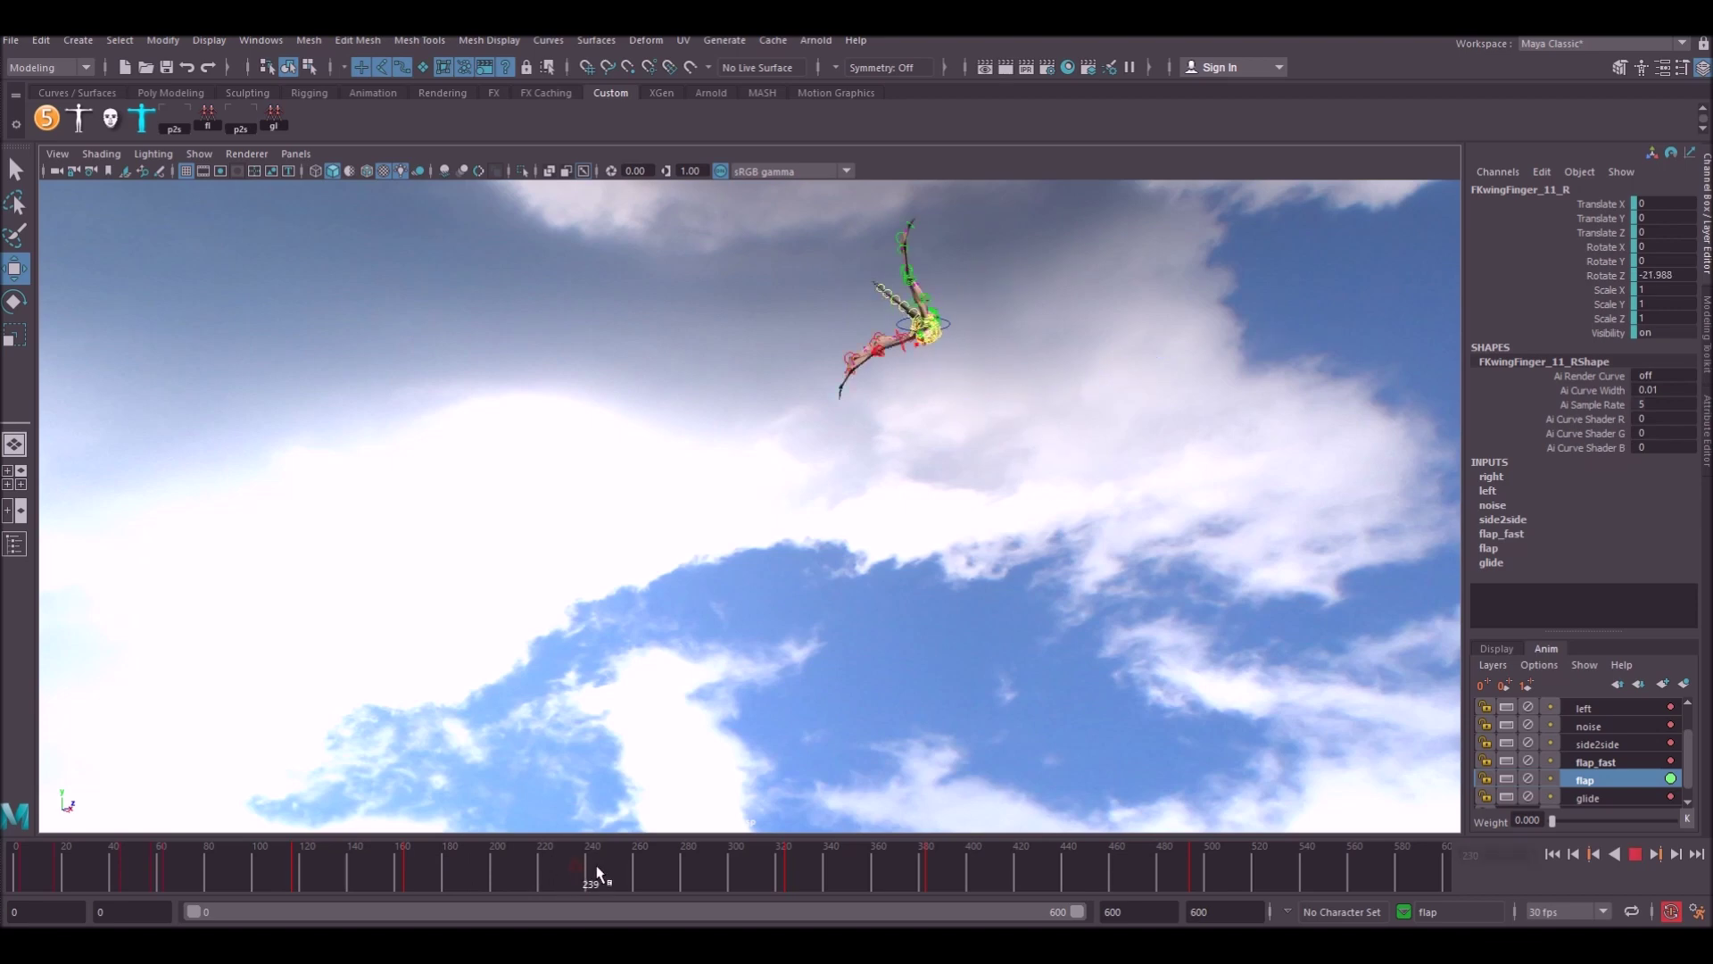
pyautogui.click(563, 873)
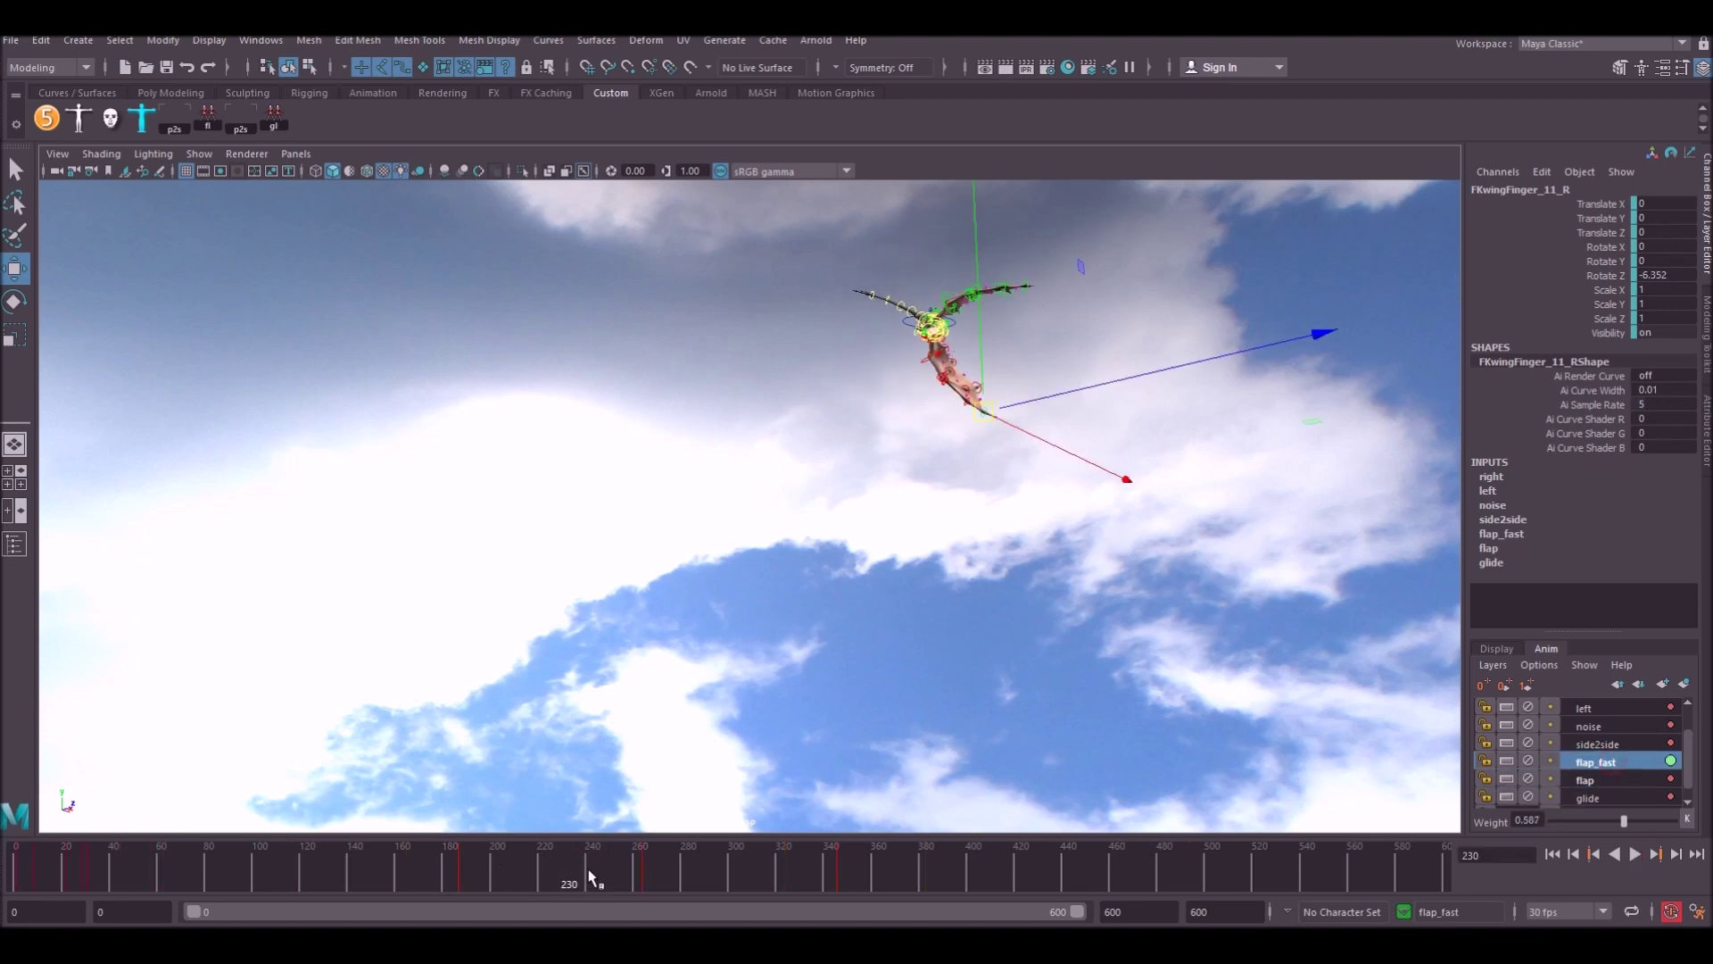
# Select the dragon's Main control at frame 531 and rotate it slightly to adjust its orientation along the path
pyautogui.moveTo(490, 872); pyautogui.dragTo(1278, 864)
pyautogui.click(608, 644)
pyautogui.press('e')
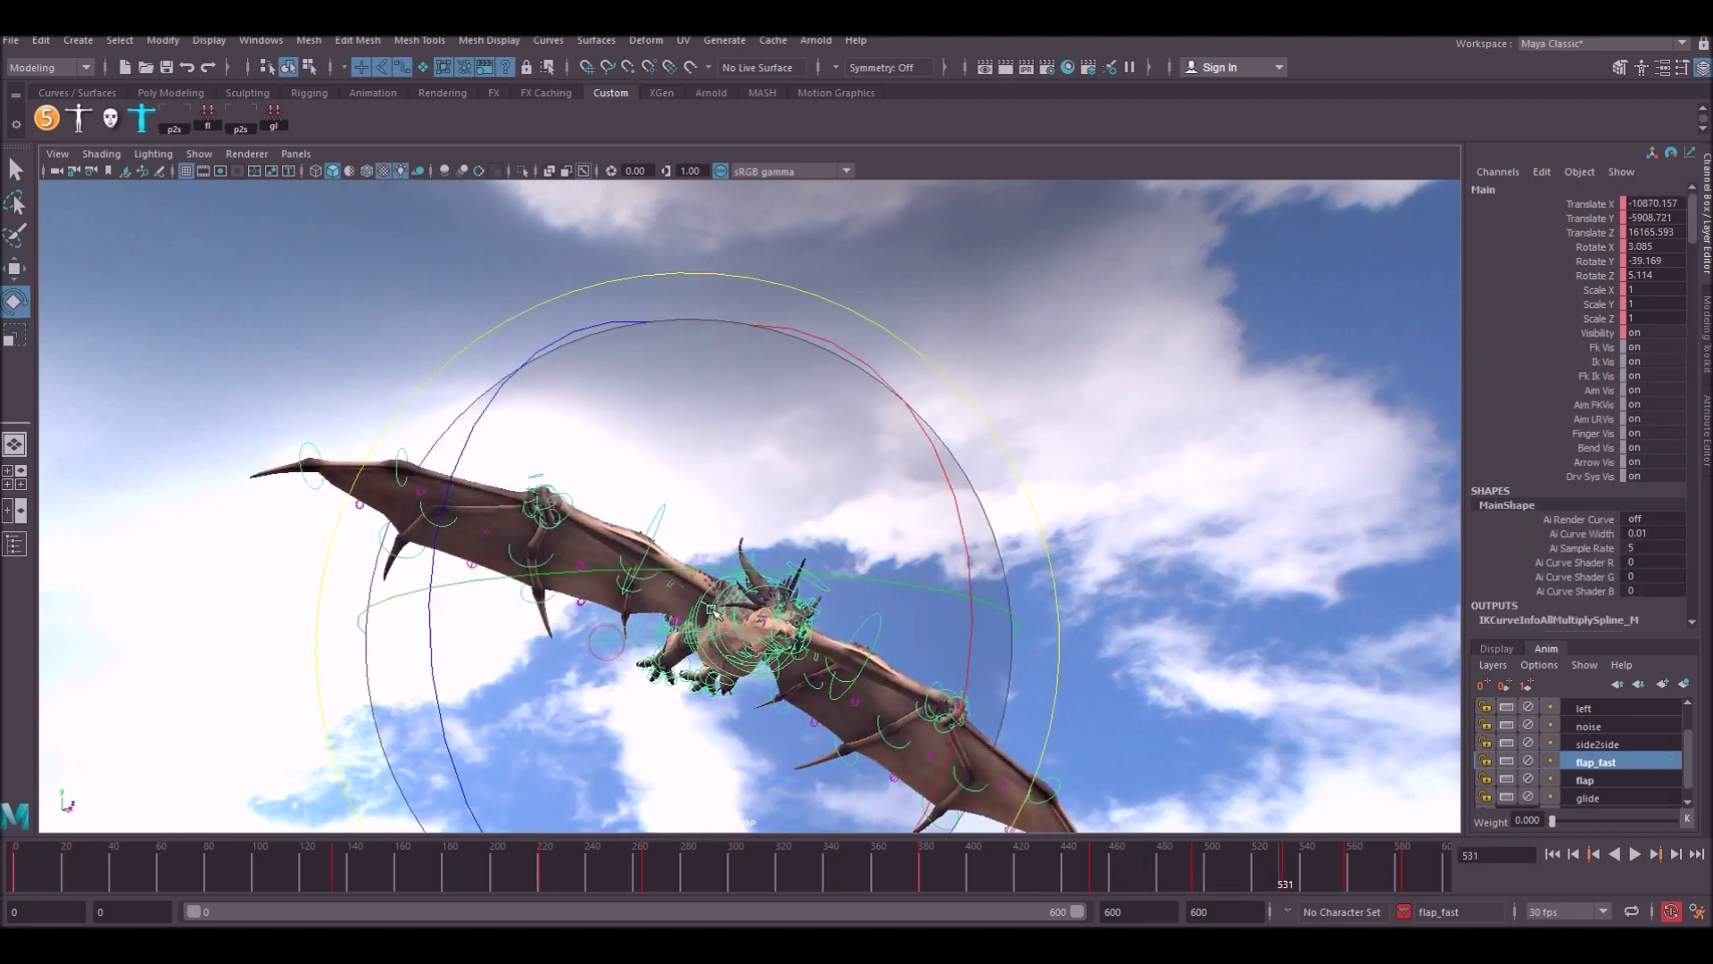
pyautogui.moveTo(549, 473)
pyautogui.mouseDown()
pyautogui.moveTo(585, 478)
pyautogui.moveTo(548, 459)
pyautogui.moveTo(562, 482)
pyautogui.mouseUp()
# Play the flight to review the overall motion, return to frame 0 and deselect the Main control
pyautogui.hotkey('alt', 'v')
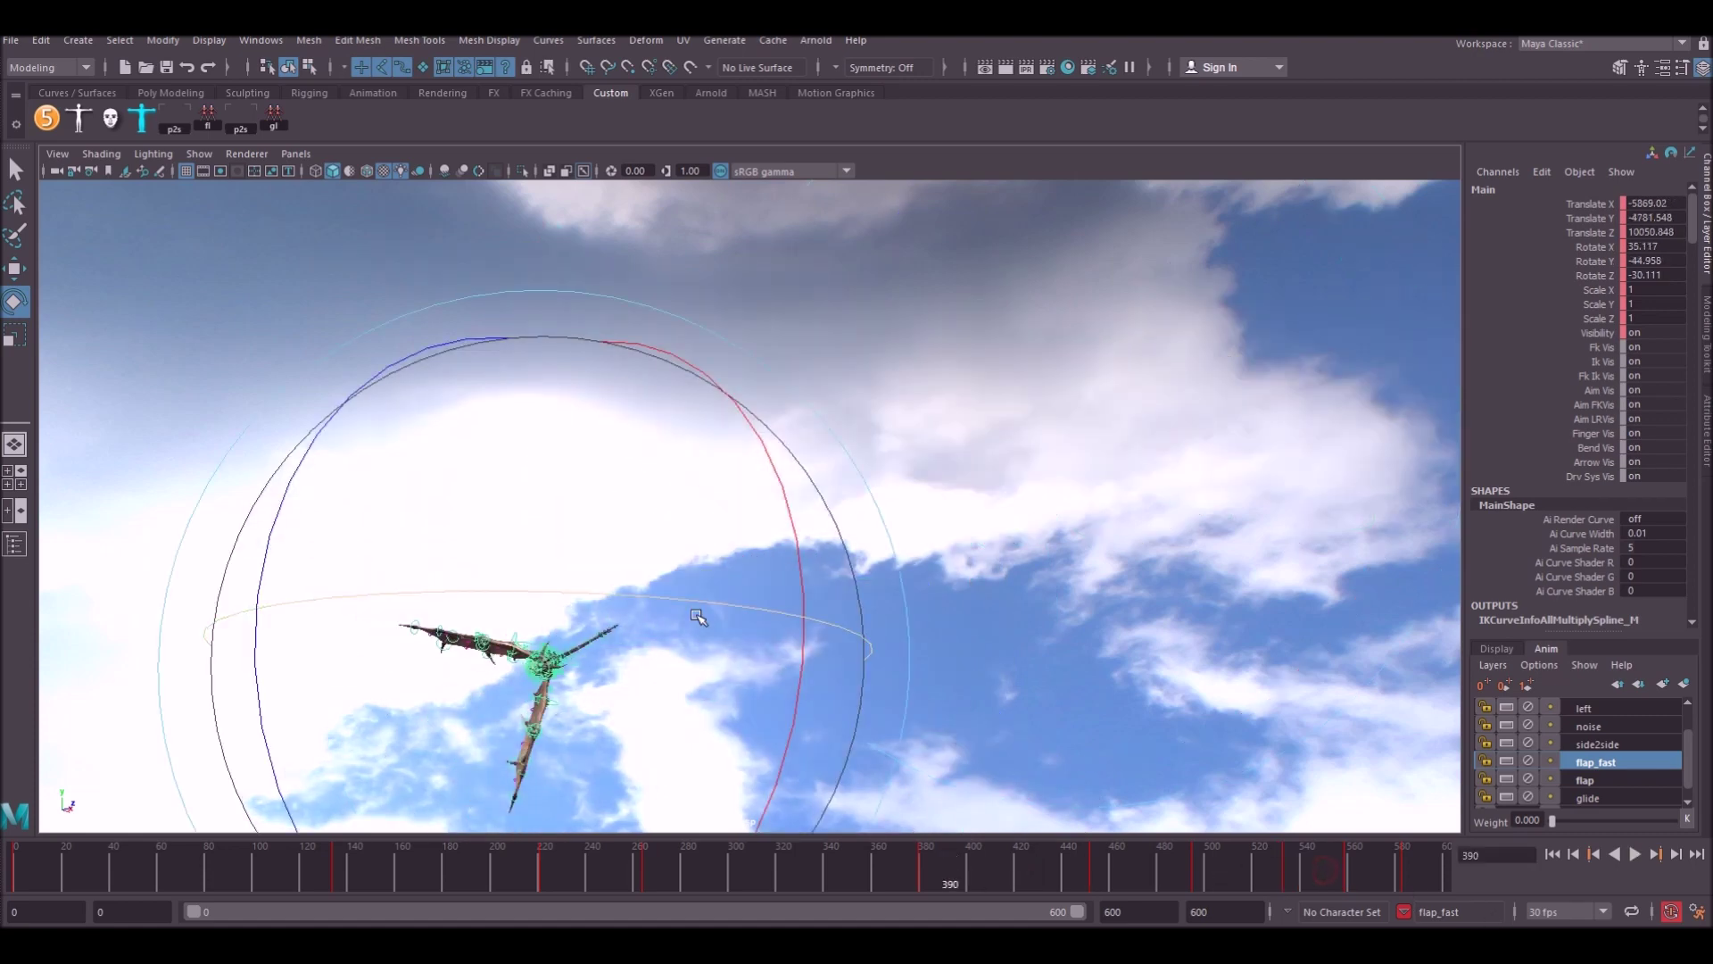
pyautogui.press('w')
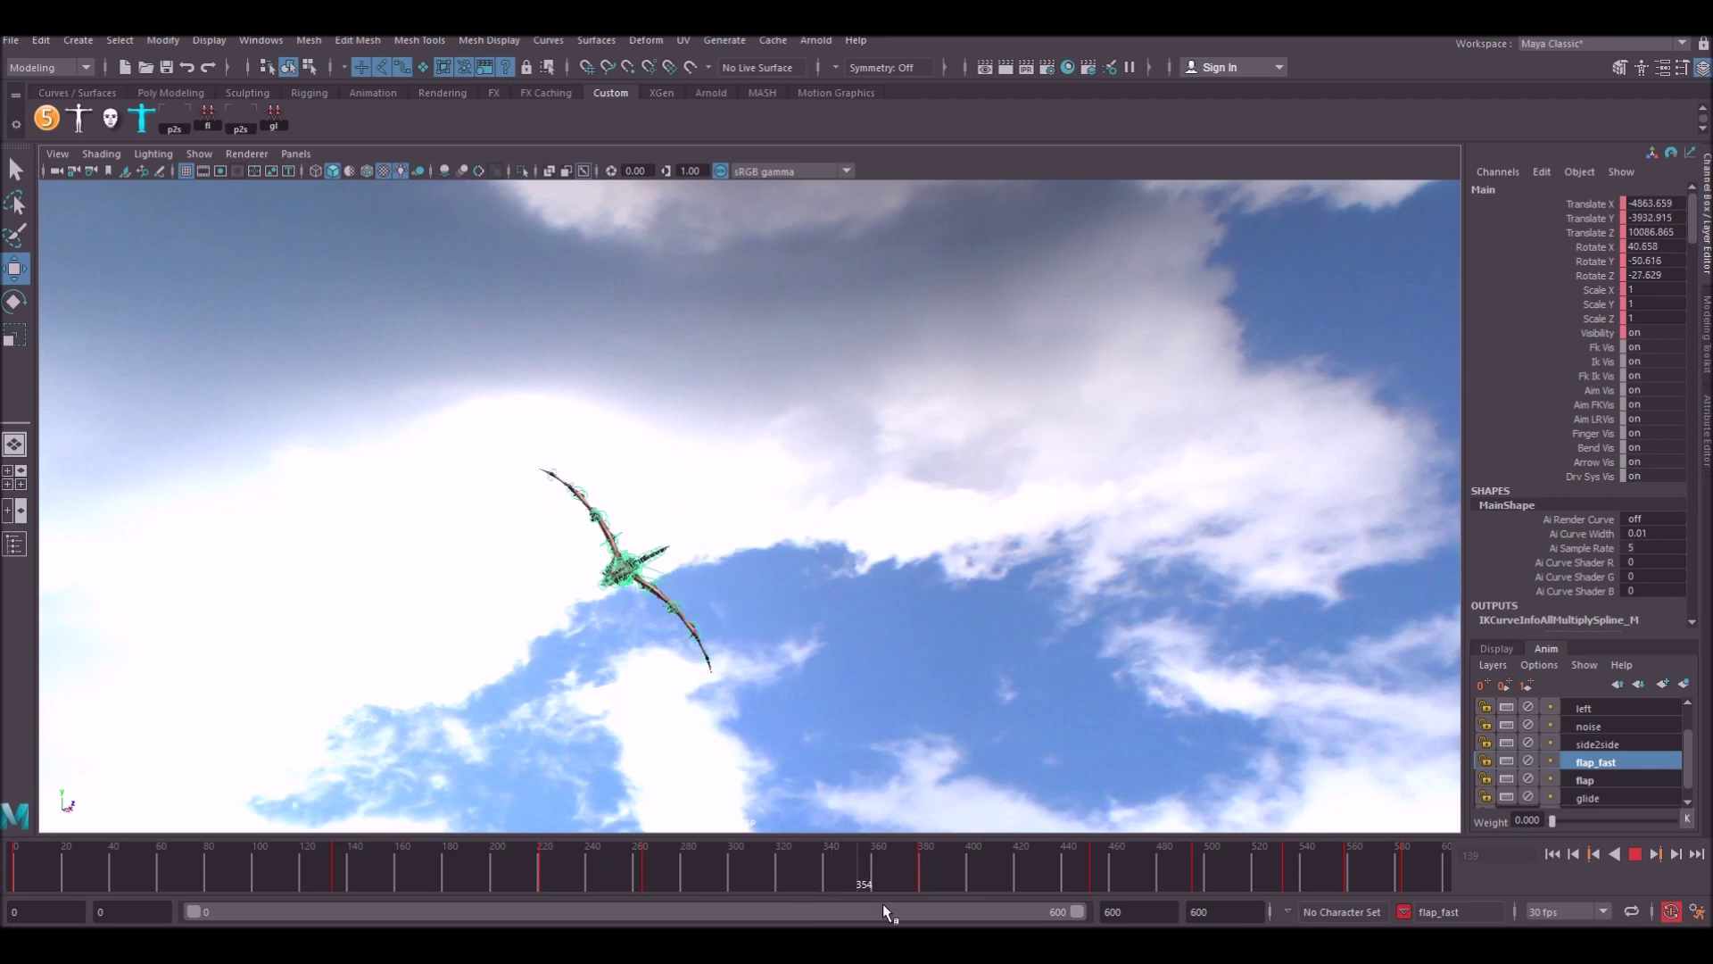
pyautogui.hotkey('alt', 'shift', 'v')
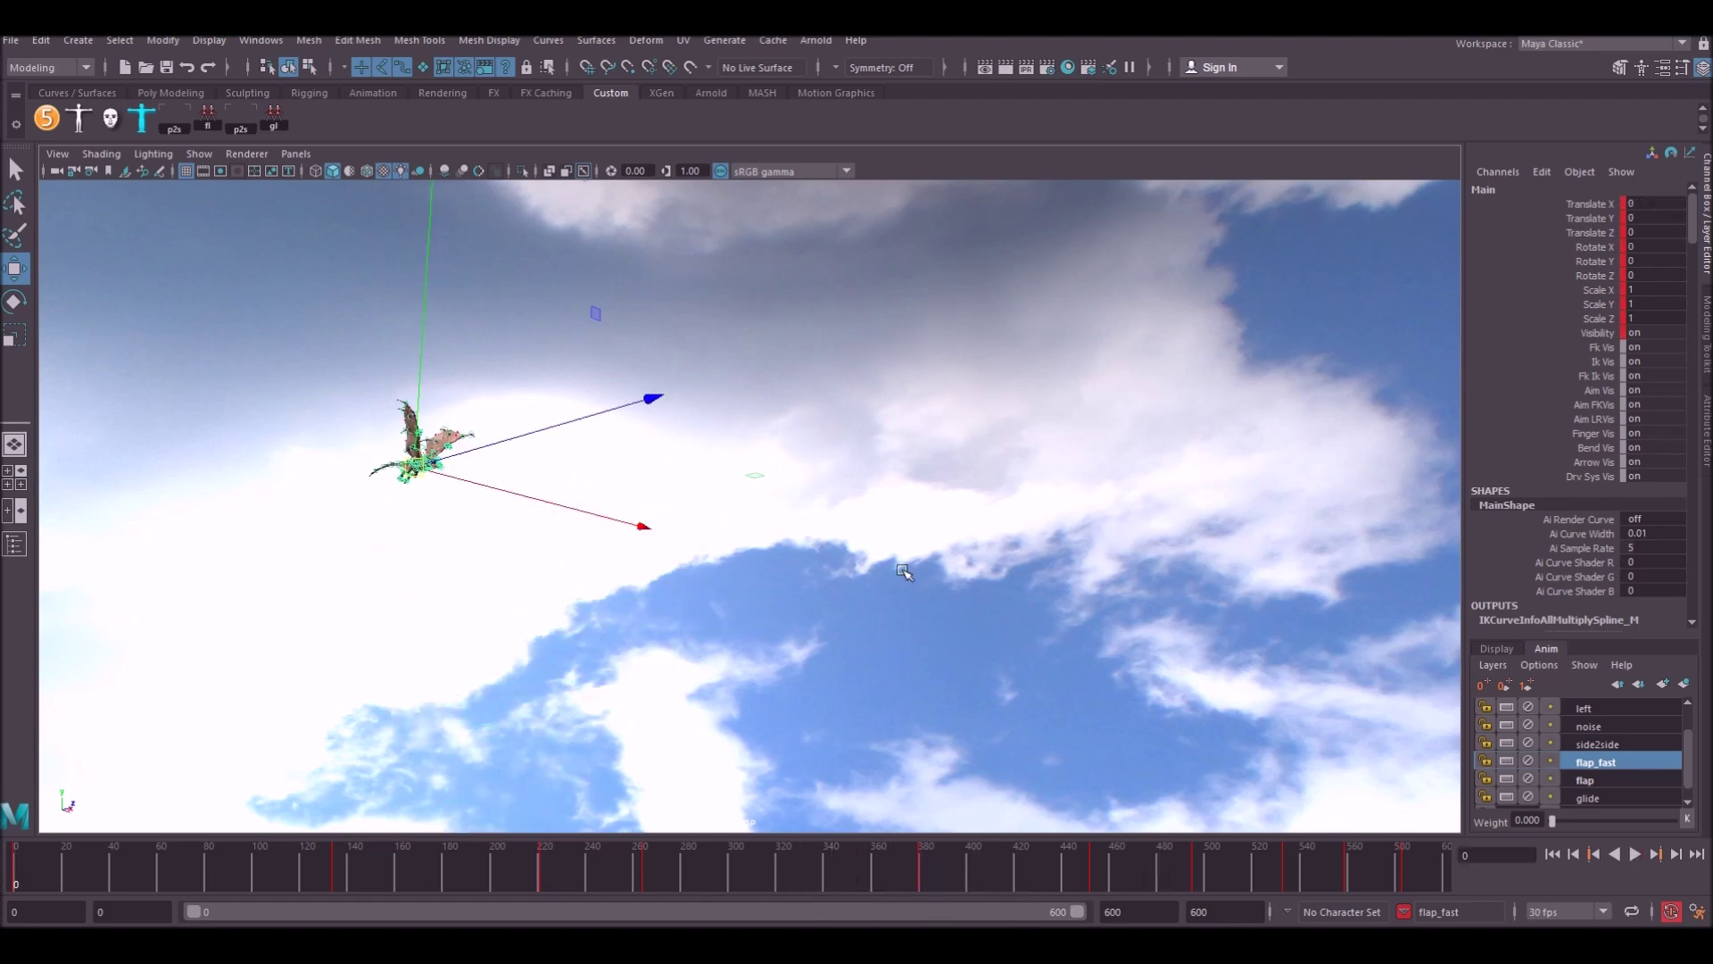
pyautogui.click(1034, 544)
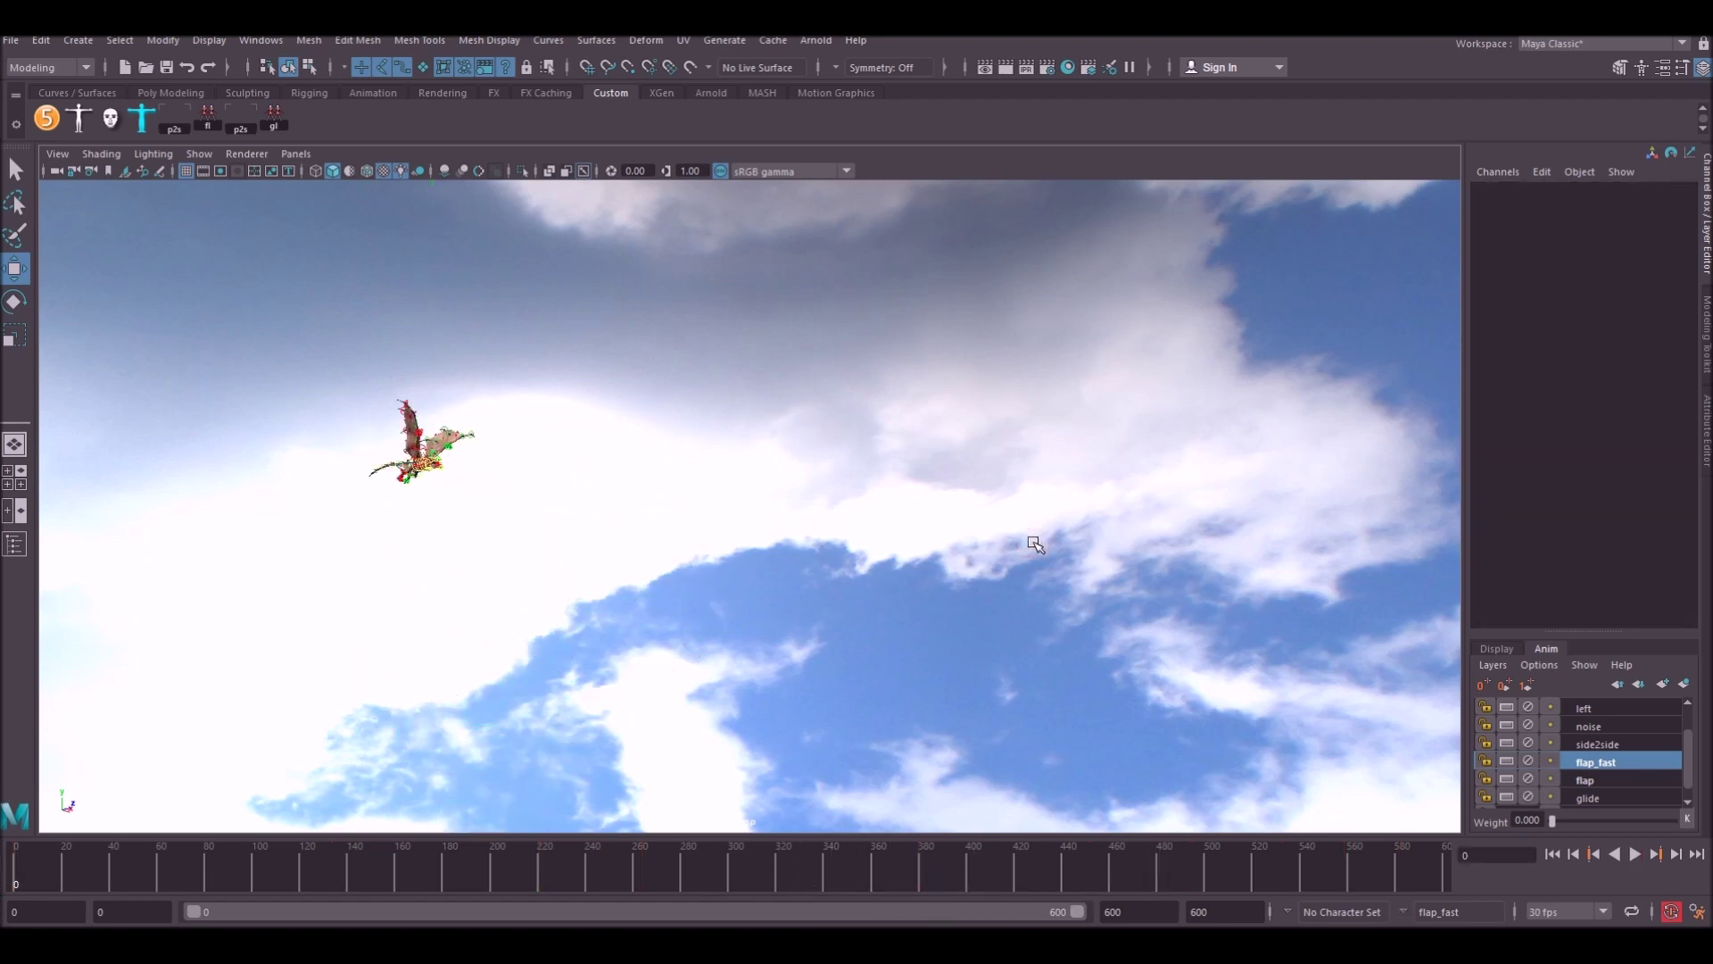